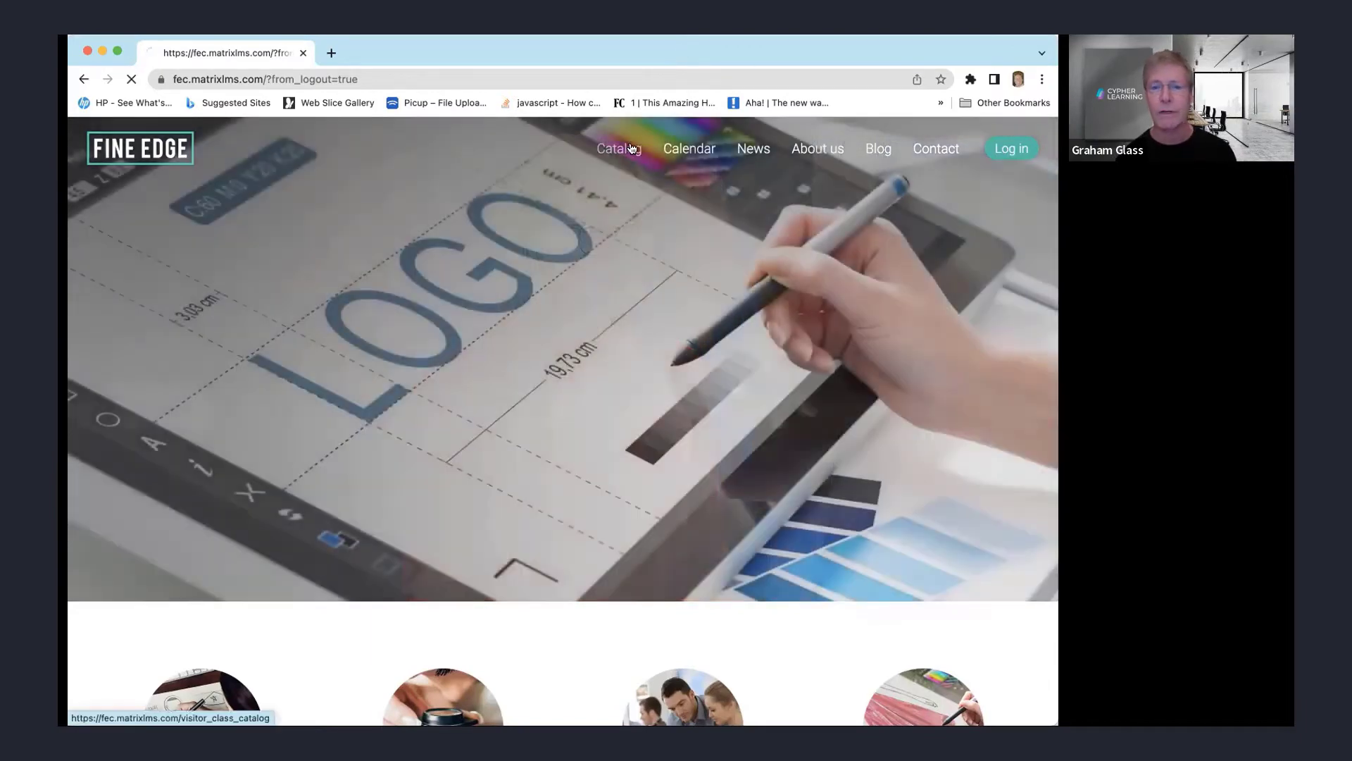
- Open the public course catalog and look through its course categories
left_click(631, 147)
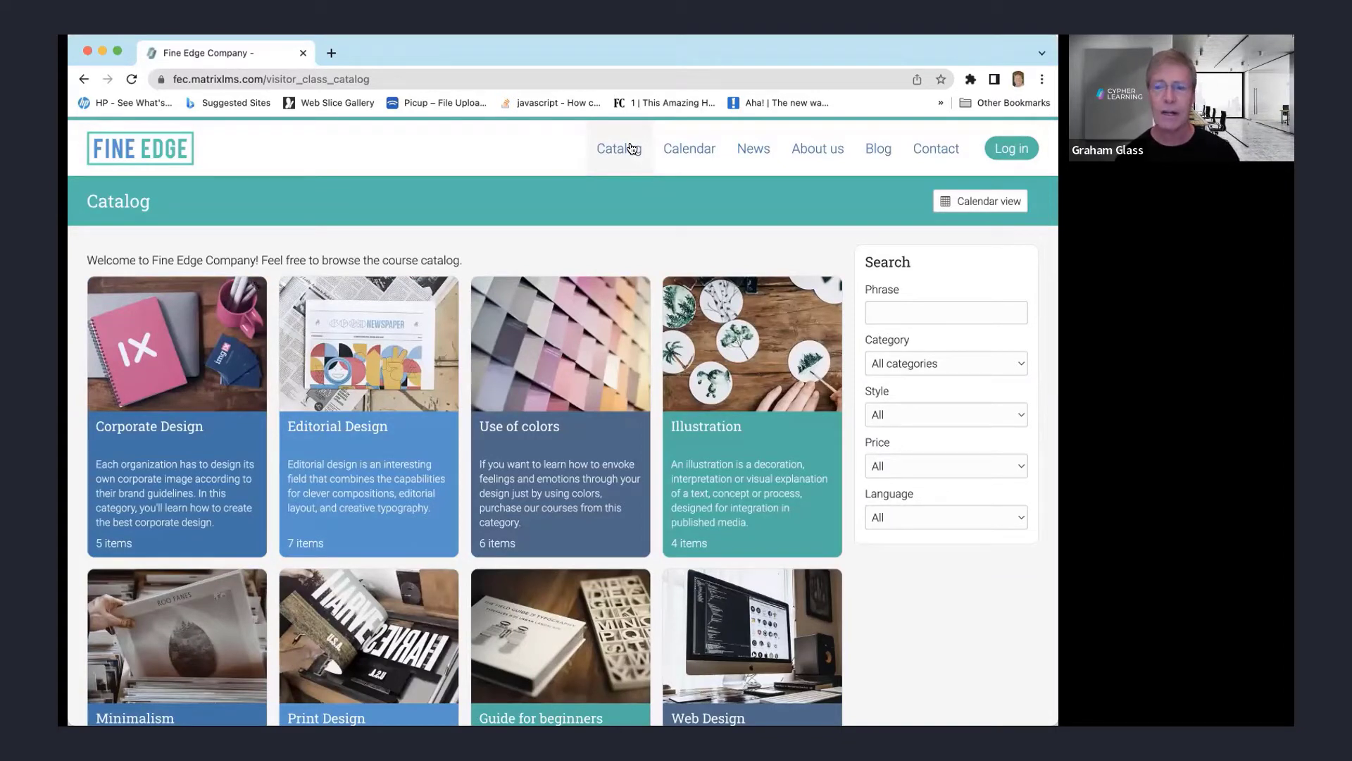
scroll(648, 205, "down", 3)
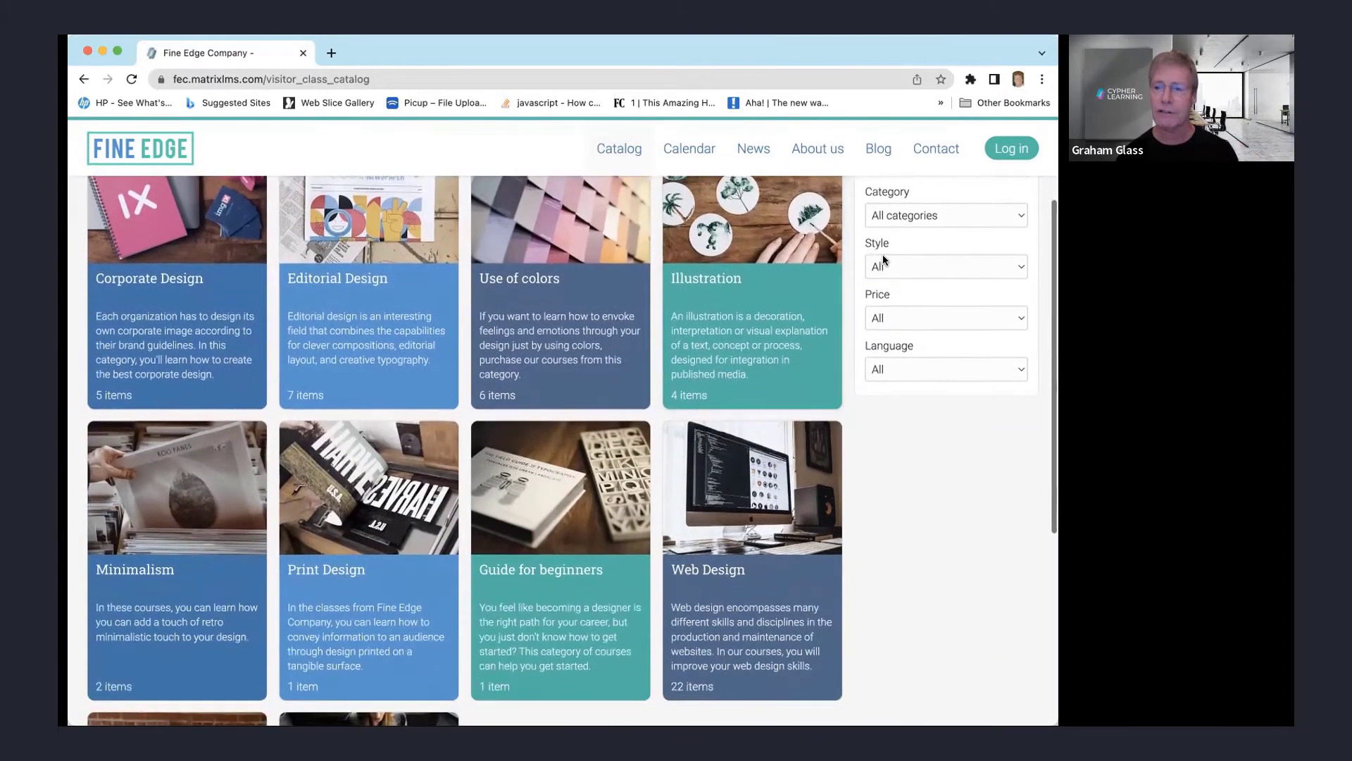
scroll(915, 176, "up", 3)
- Log in to the site with the account credentials already filled in
left_click(1003, 147)
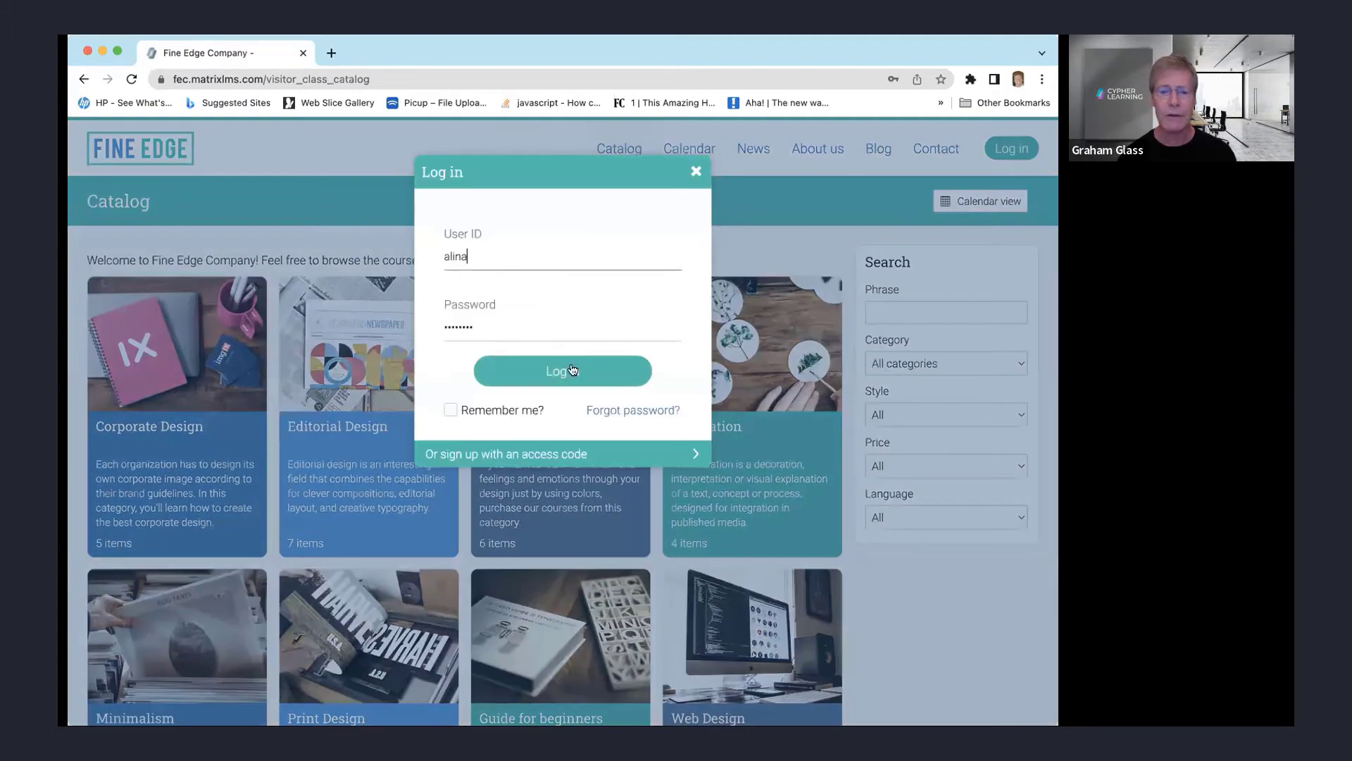
left_click(572, 369)
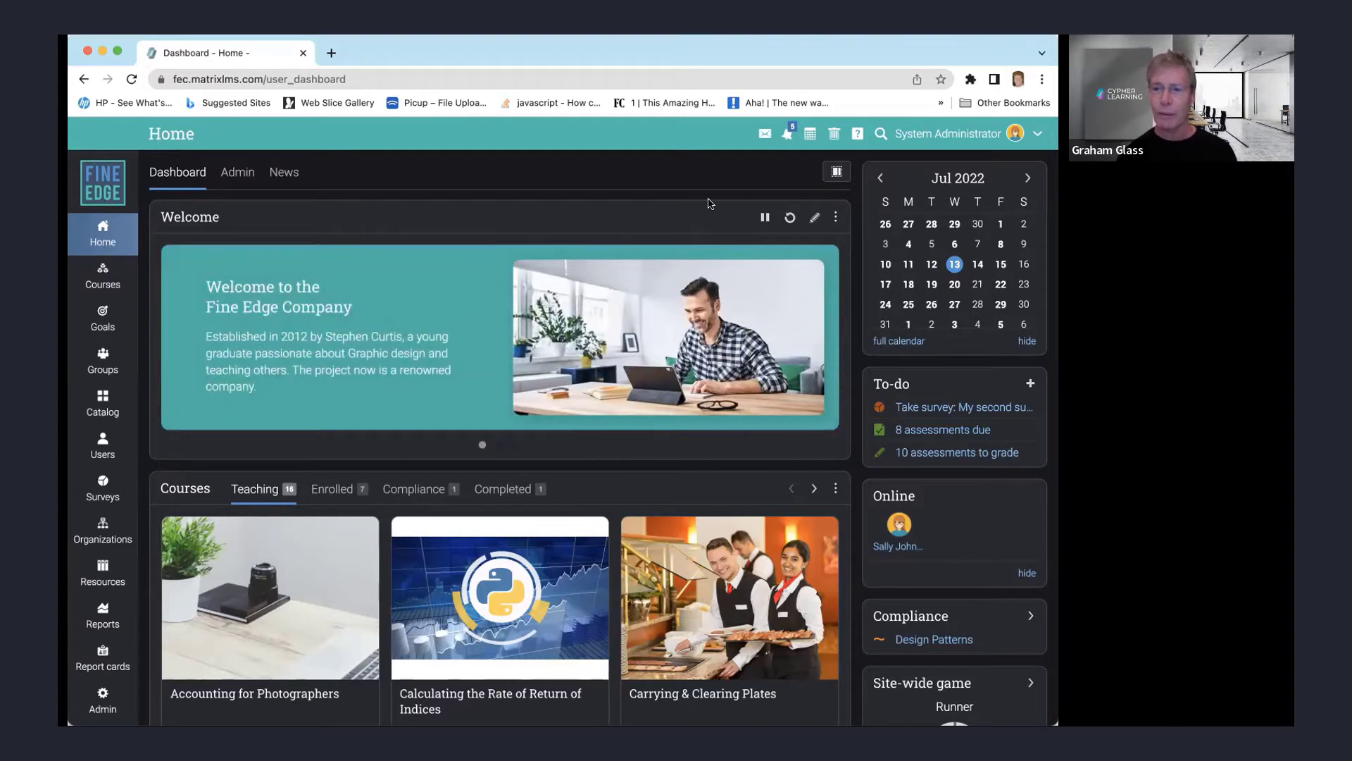
- Open the widget editor for the home dashboard's center panel, review the widget layout, and leave the editor
left_click(838, 171)
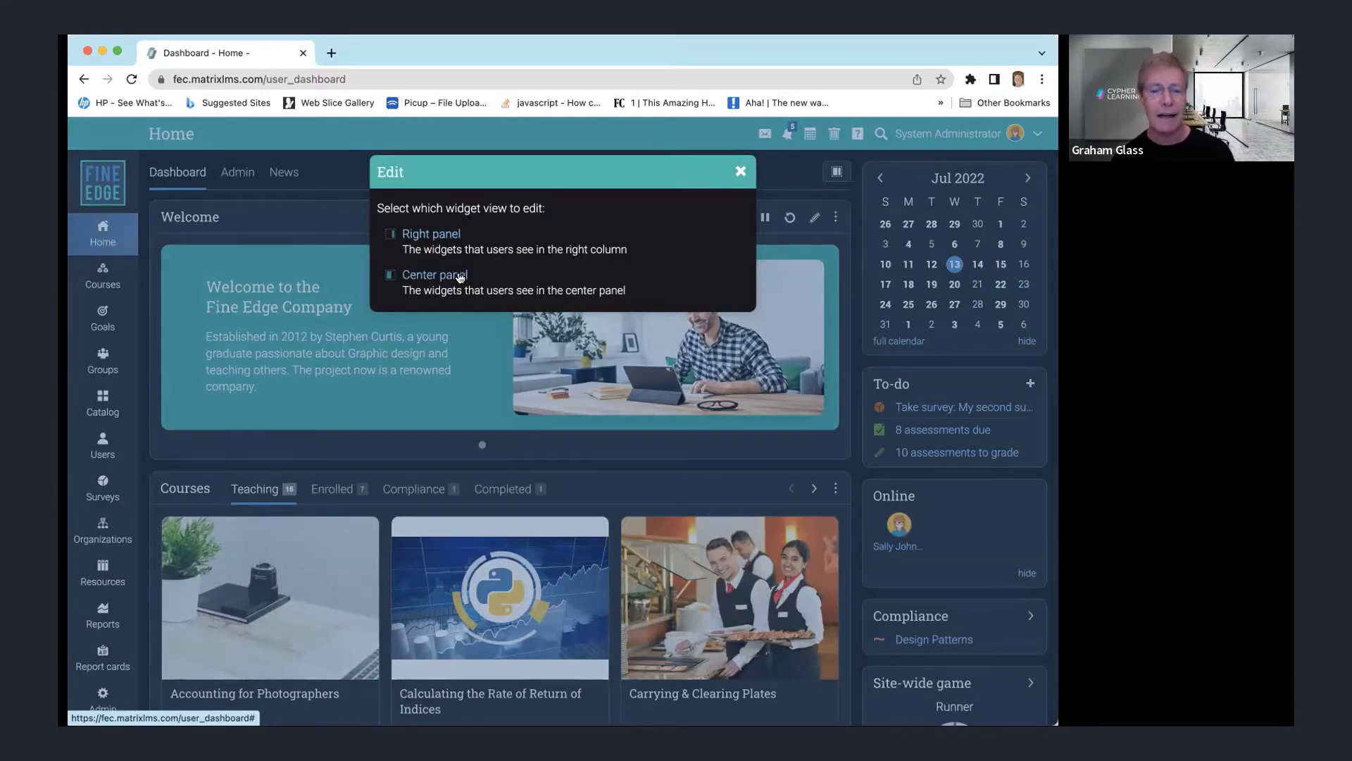
left_click(459, 277)
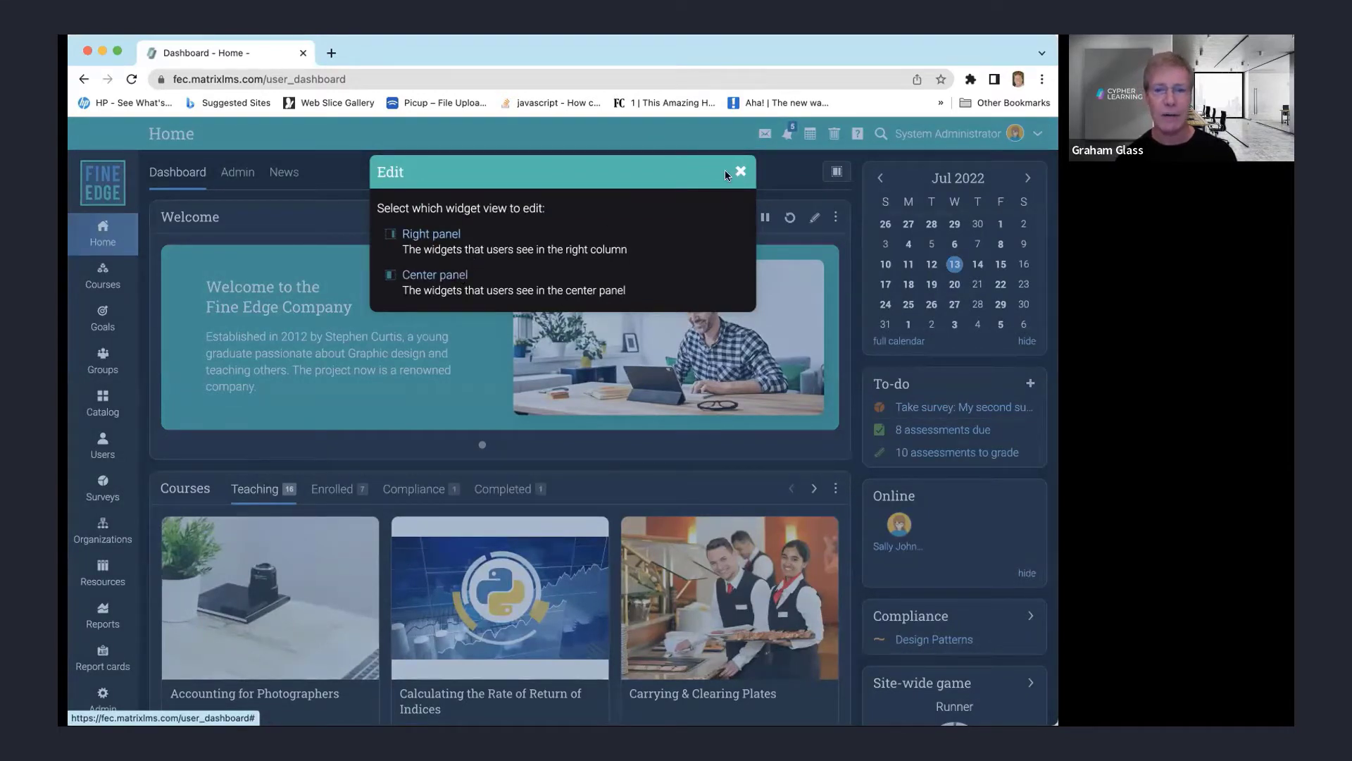
scroll(557, 460, "down", 10)
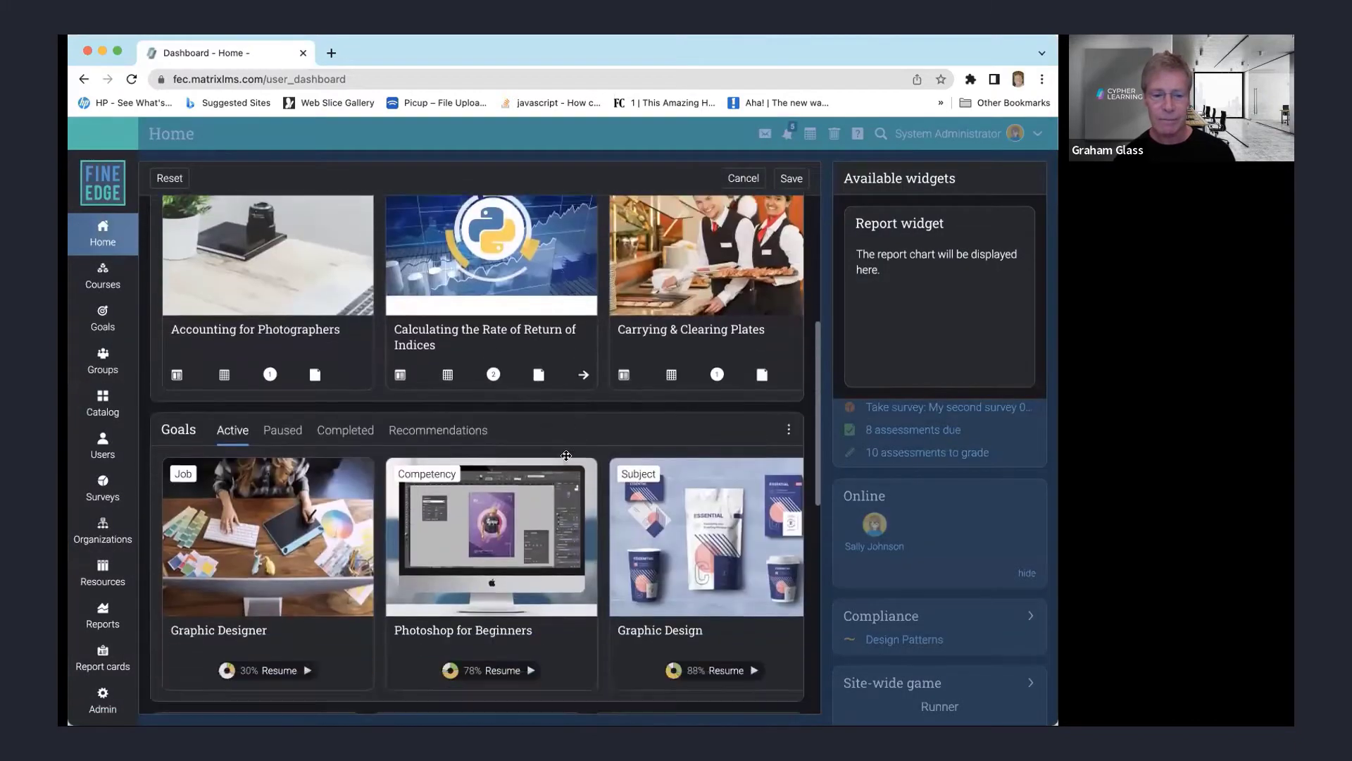
scroll(566, 455, "down", 2)
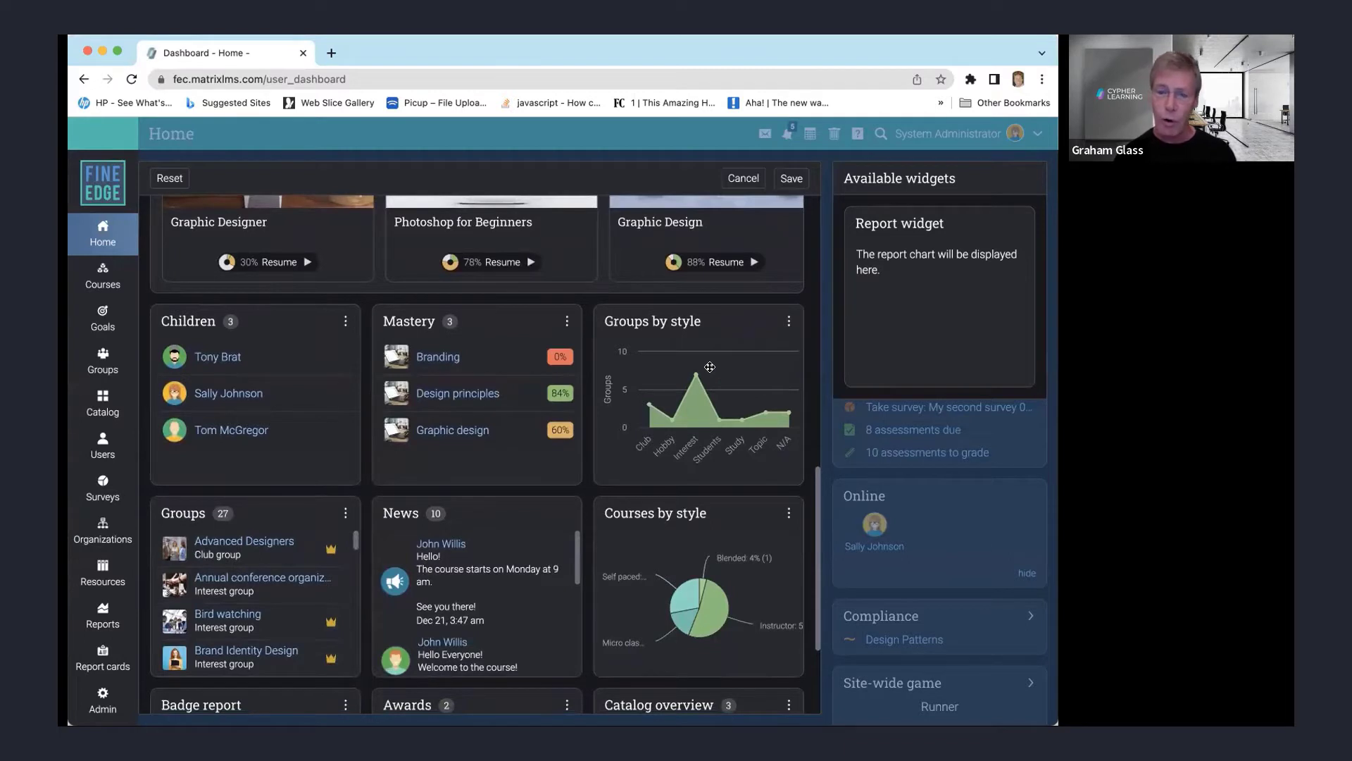
scroll(423, 338, "down", 3)
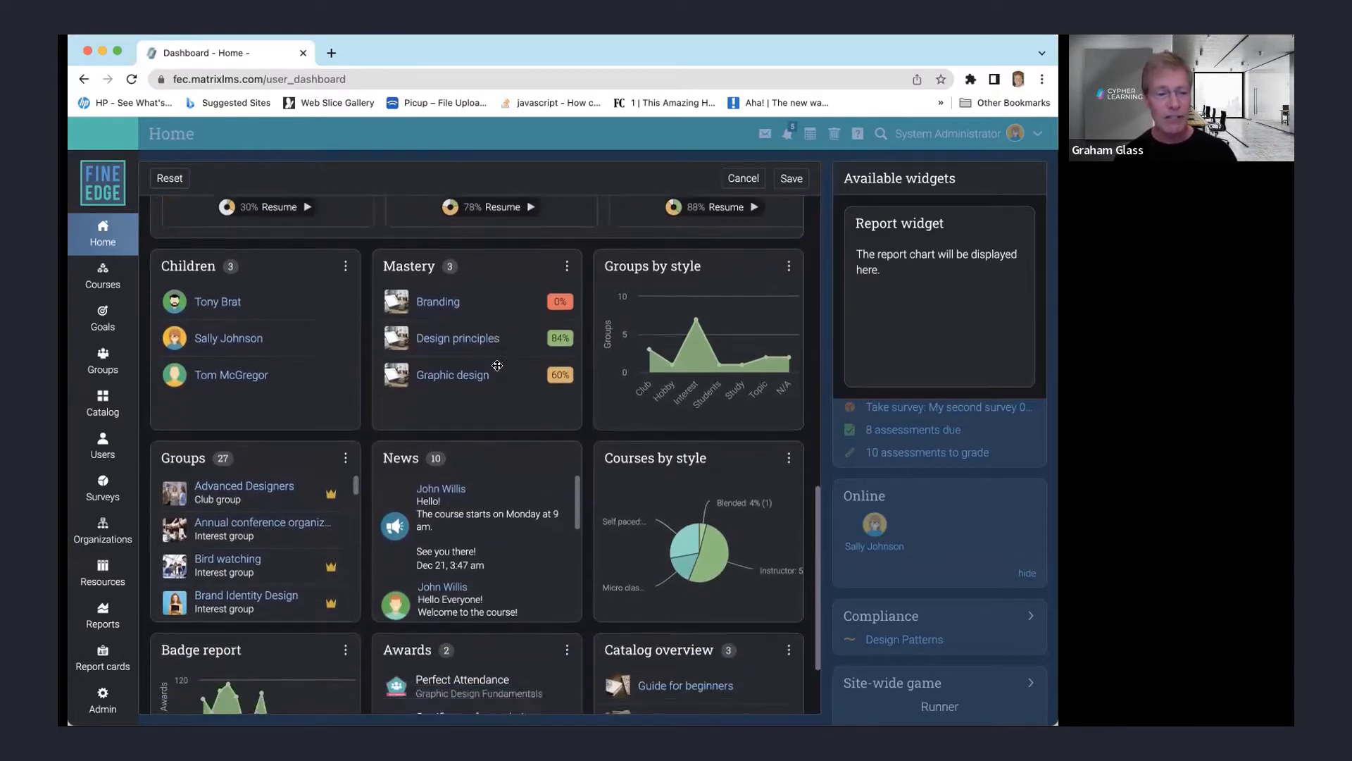
scroll(296, 296, "up", 2)
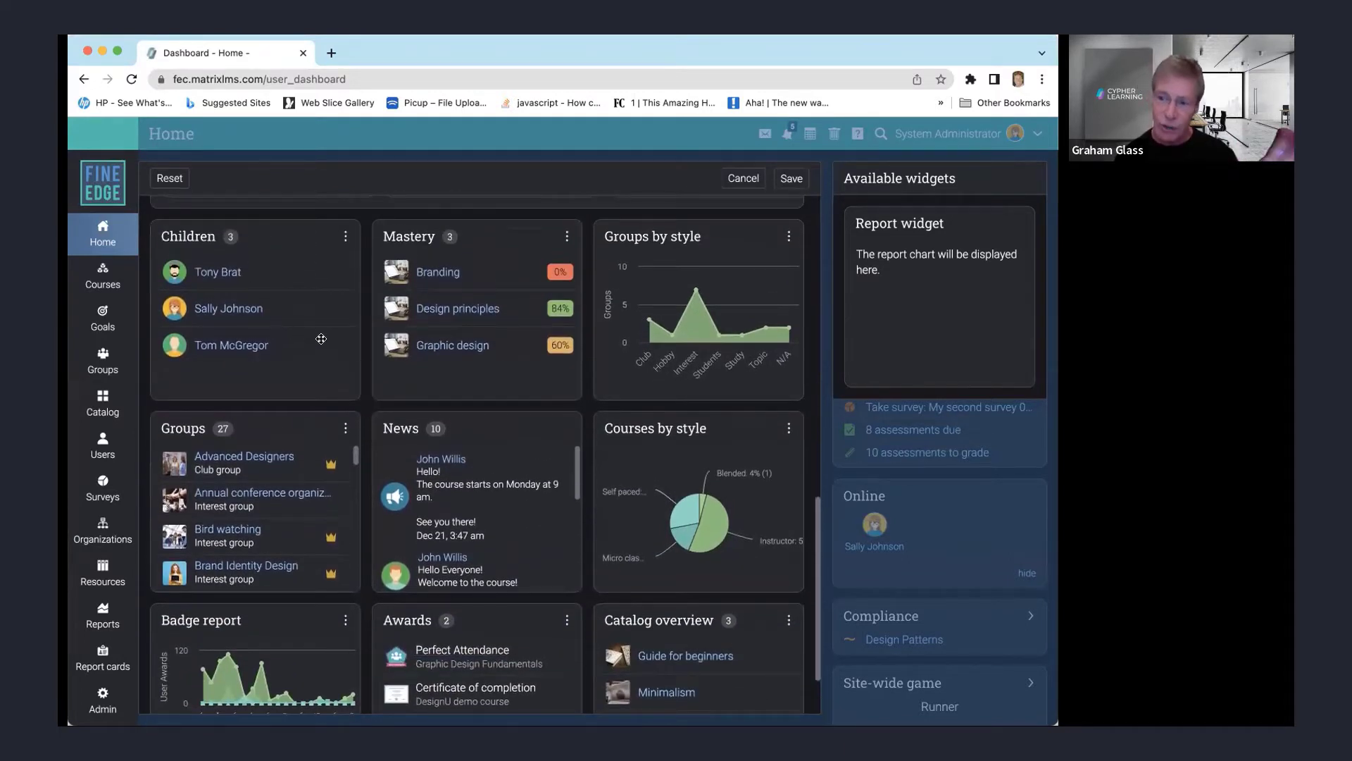
scroll(331, 342, "down", 2)
scroll(664, 239, "up", 3)
scroll(664, 239, "up", 6)
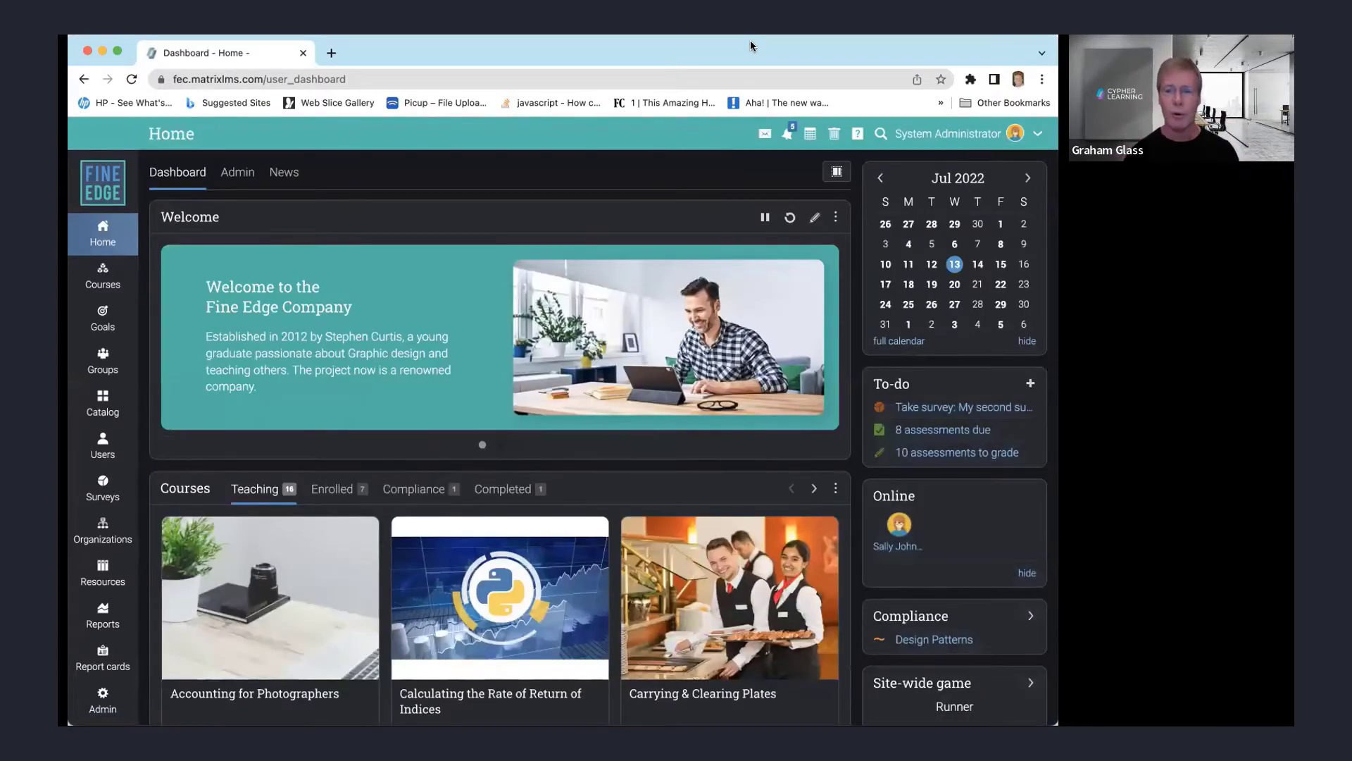
- Show the enrolled courses on the home dashboard and review the goals, mastery, groups and report widgets
scroll(535, 324, "down", 4)
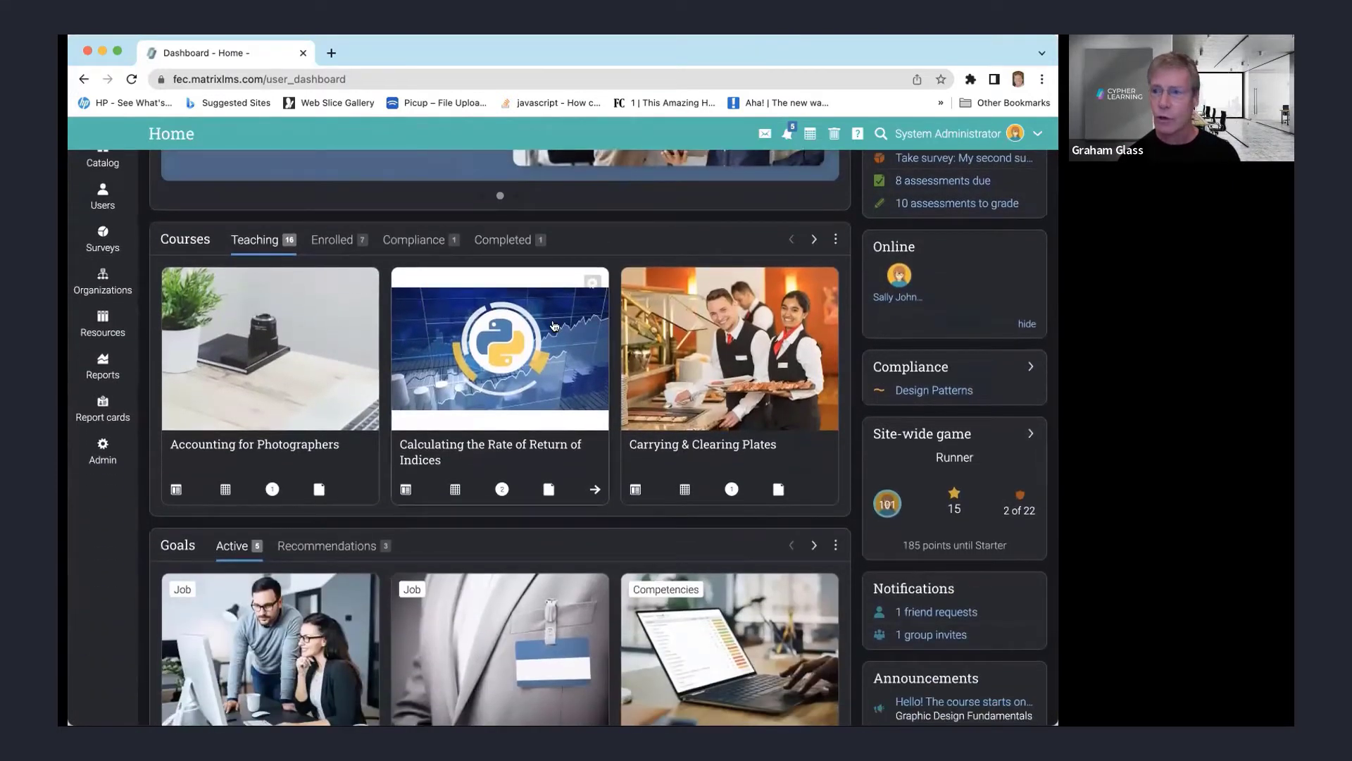
left_click(330, 244)
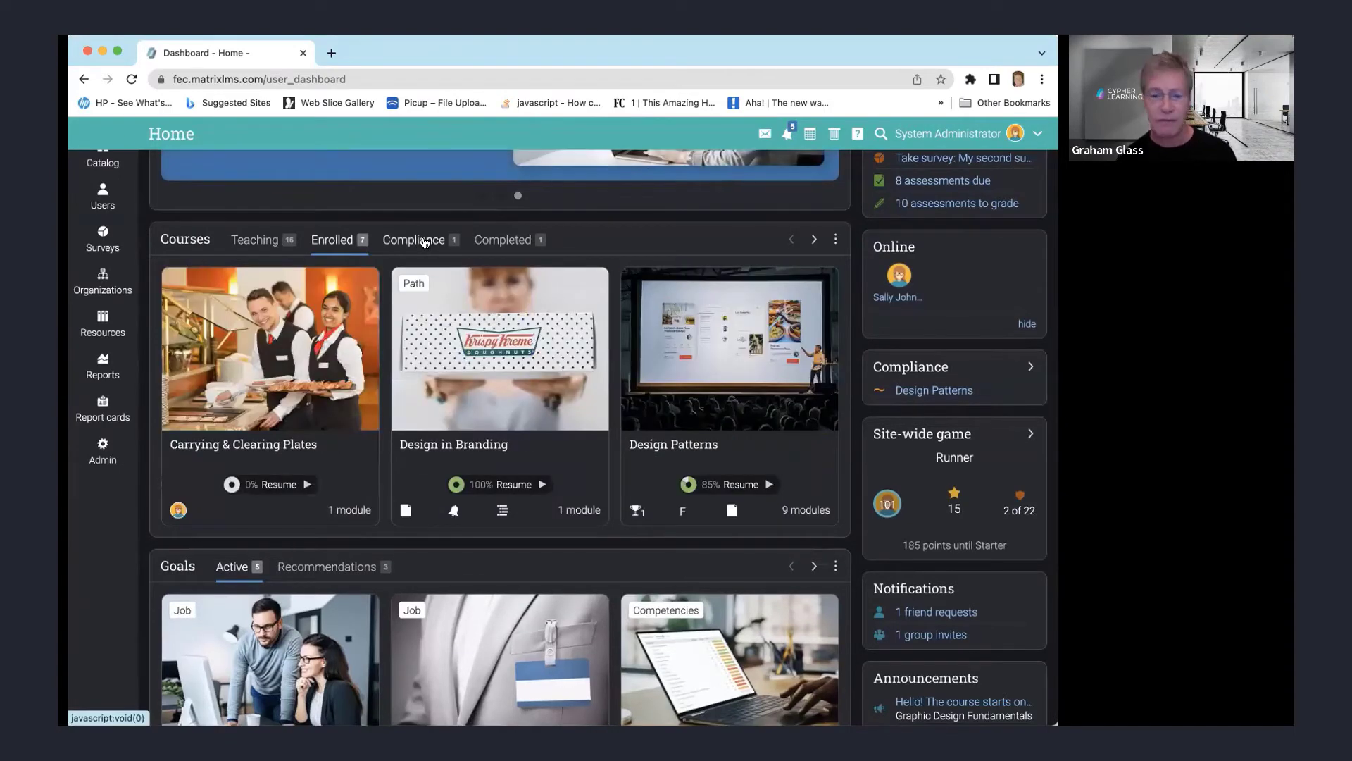
scroll(639, 381, "down", 4)
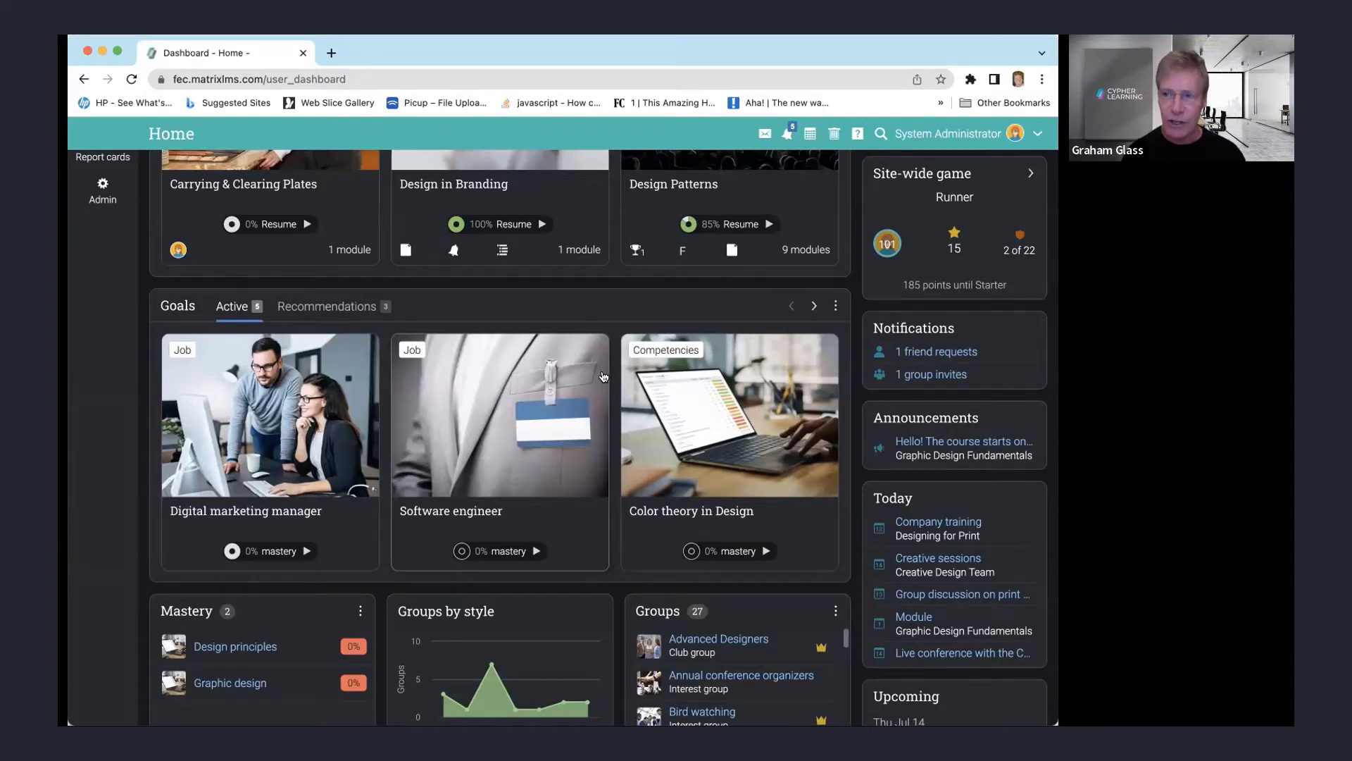
scroll(604, 376, "down", 5)
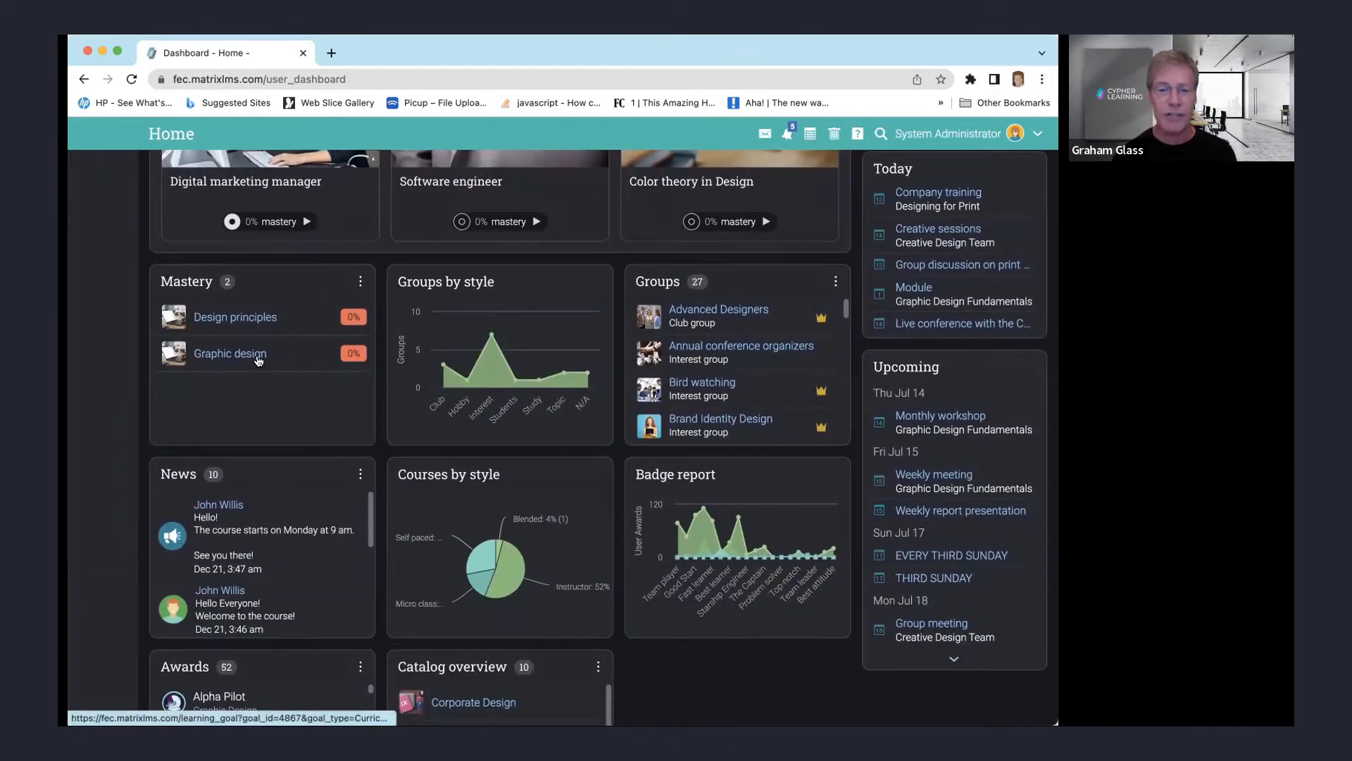
scroll(620, 423, "up", 8)
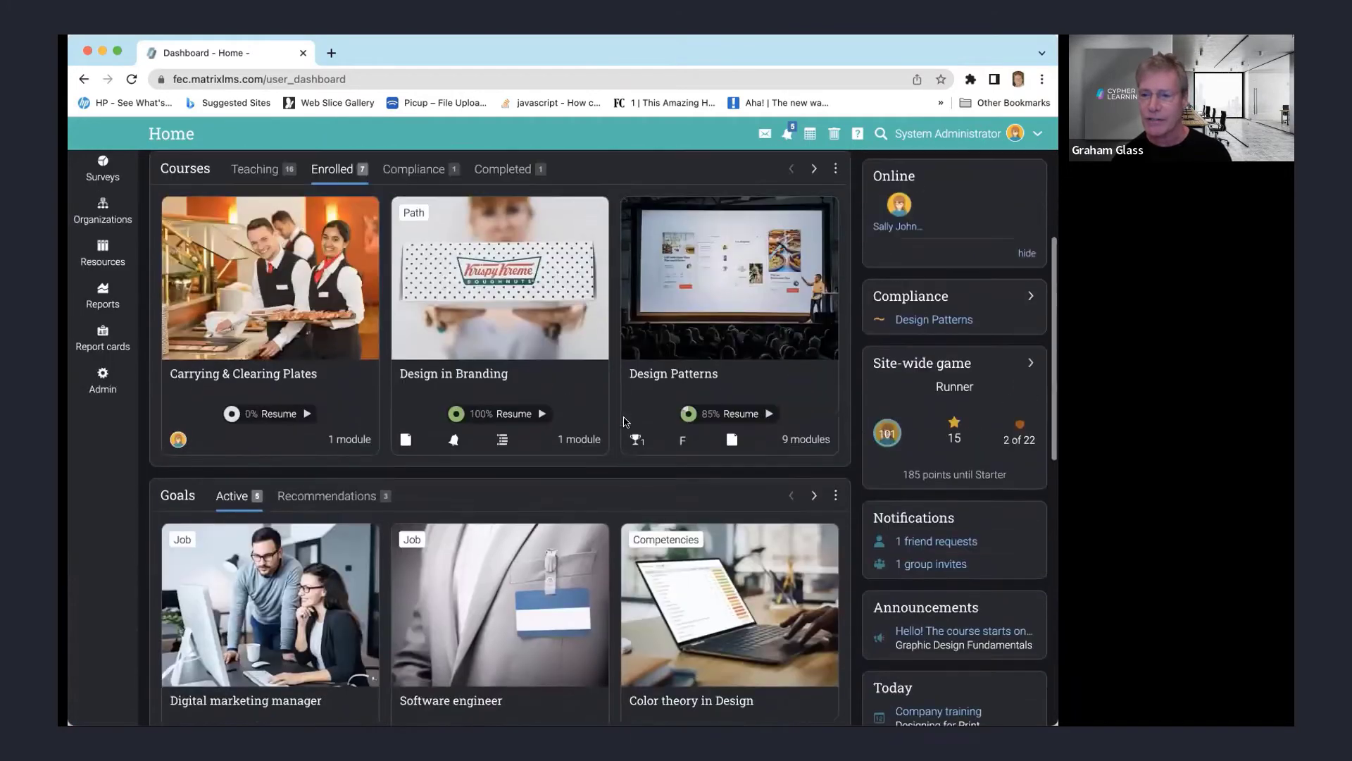
scroll(623, 423, "up", 5)
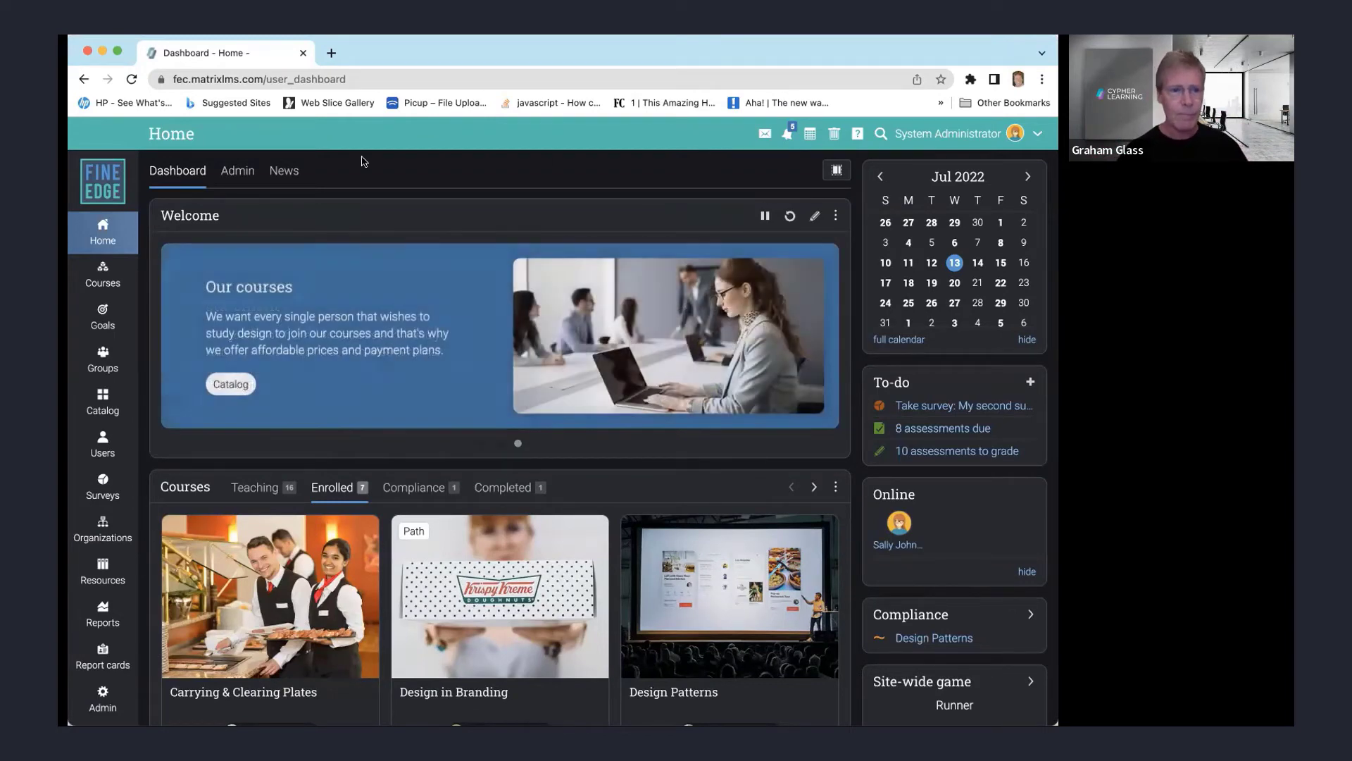
- View the home news feed and return to the home dashboard
left_click(286, 171)
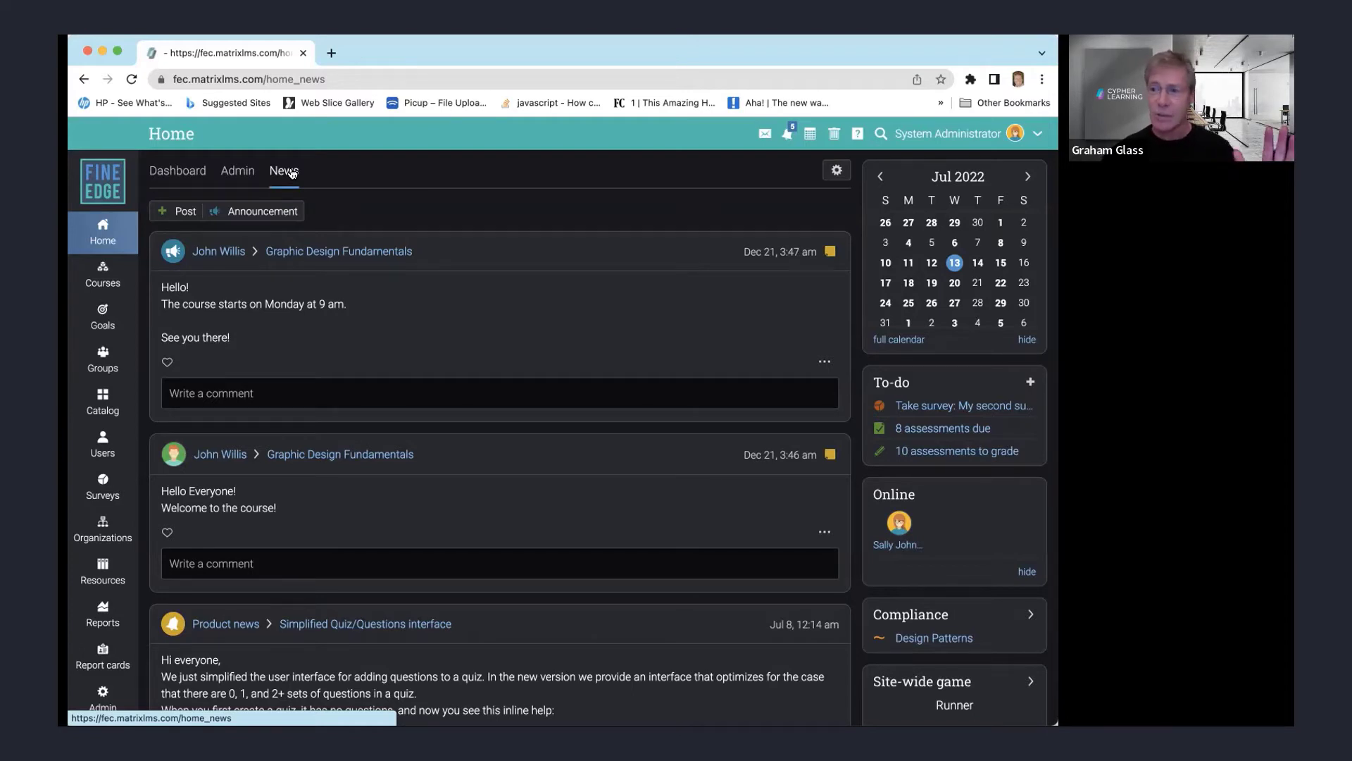
left_click(181, 169)
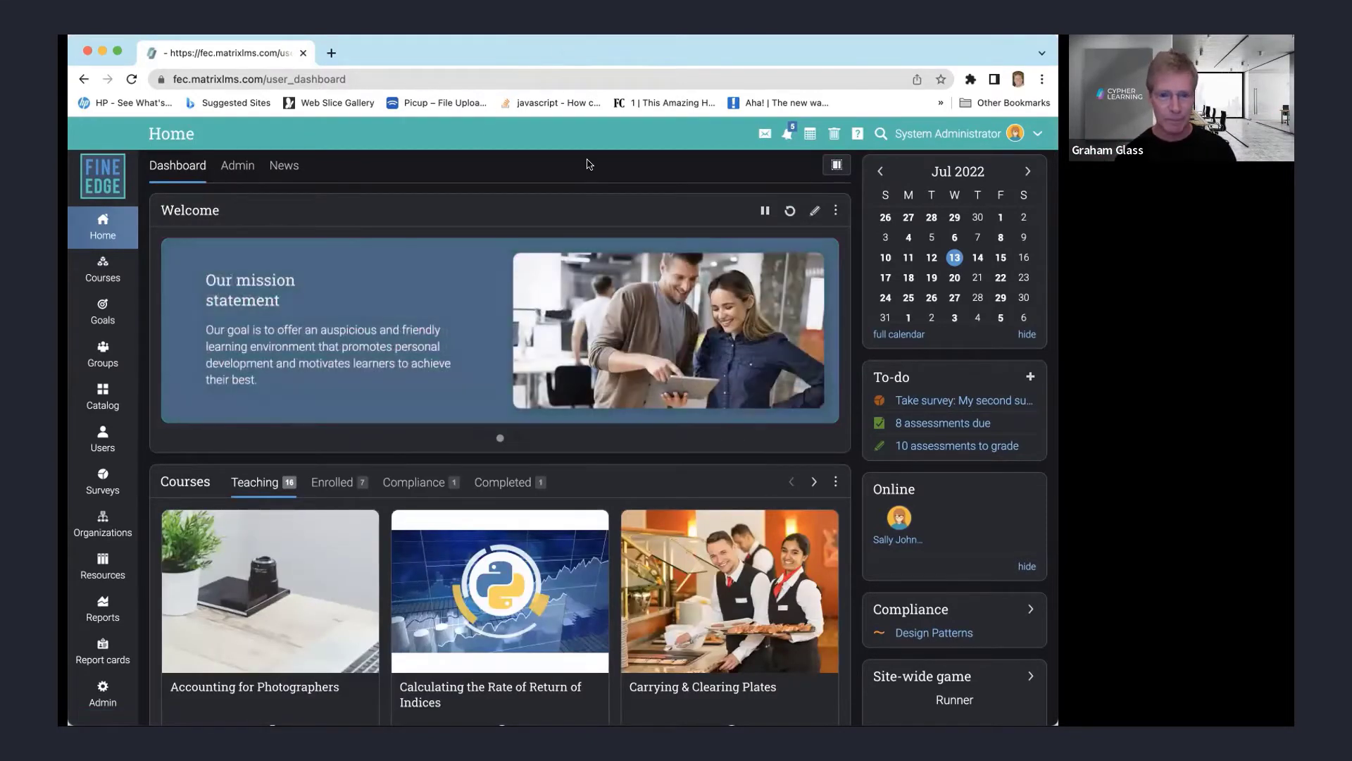
scroll(629, 179, "up", 1)
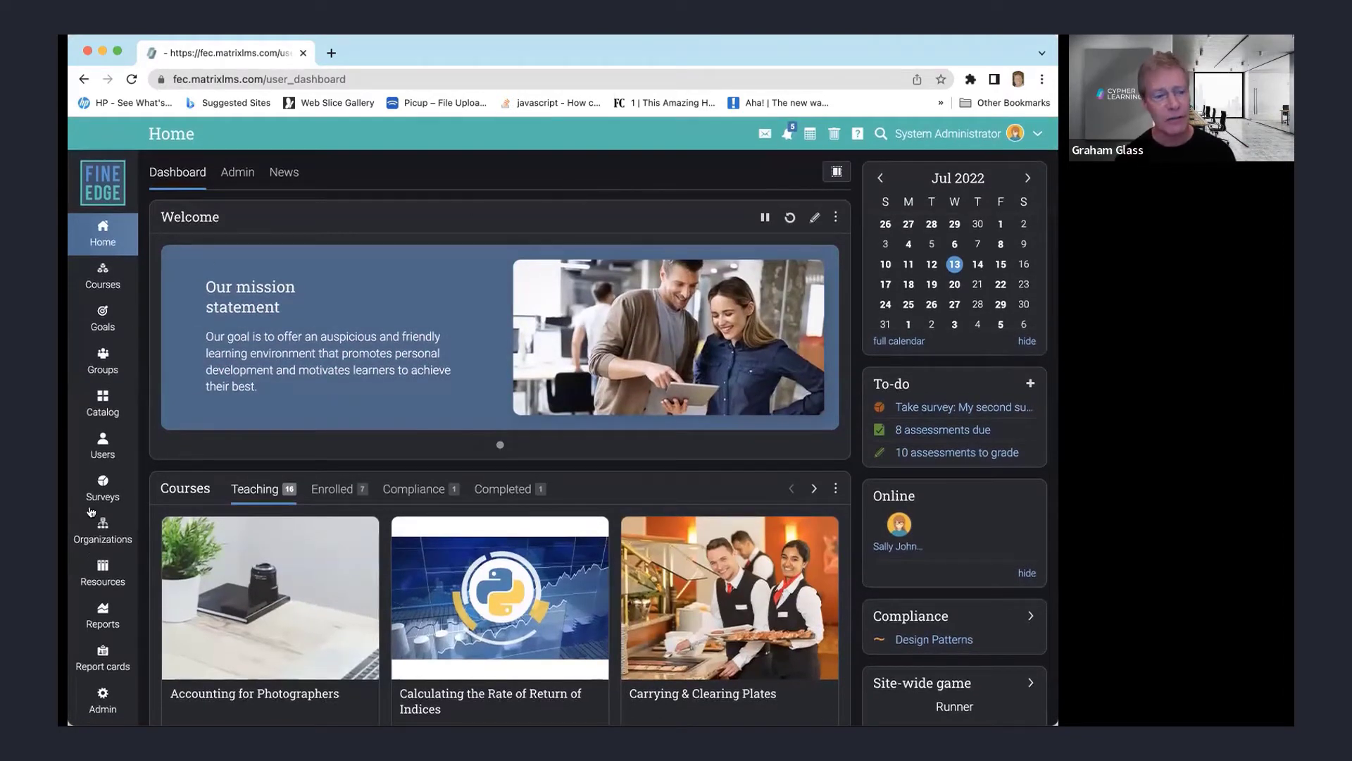
- Open the Advanced Designers group from the list of groups to view its dashboard
left_click(106, 438)
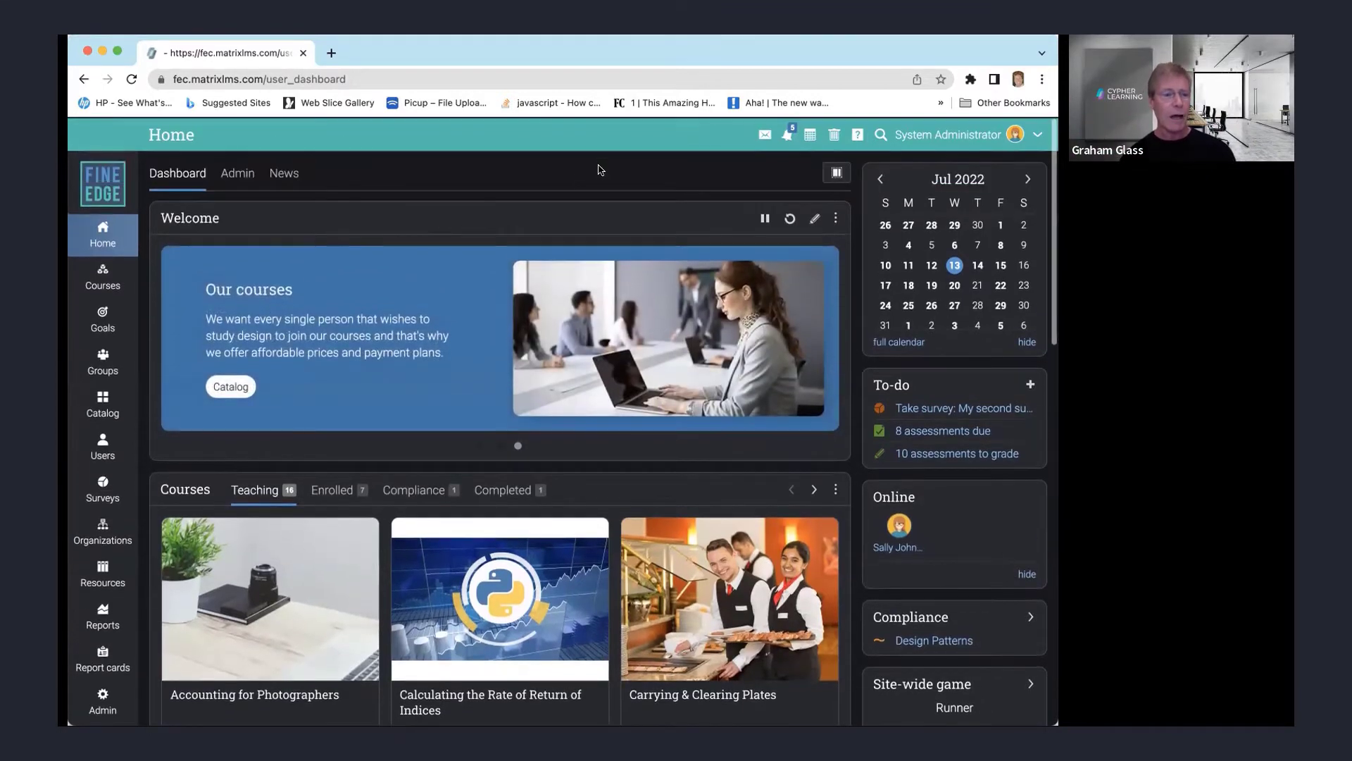
mouse_move(107, 365)
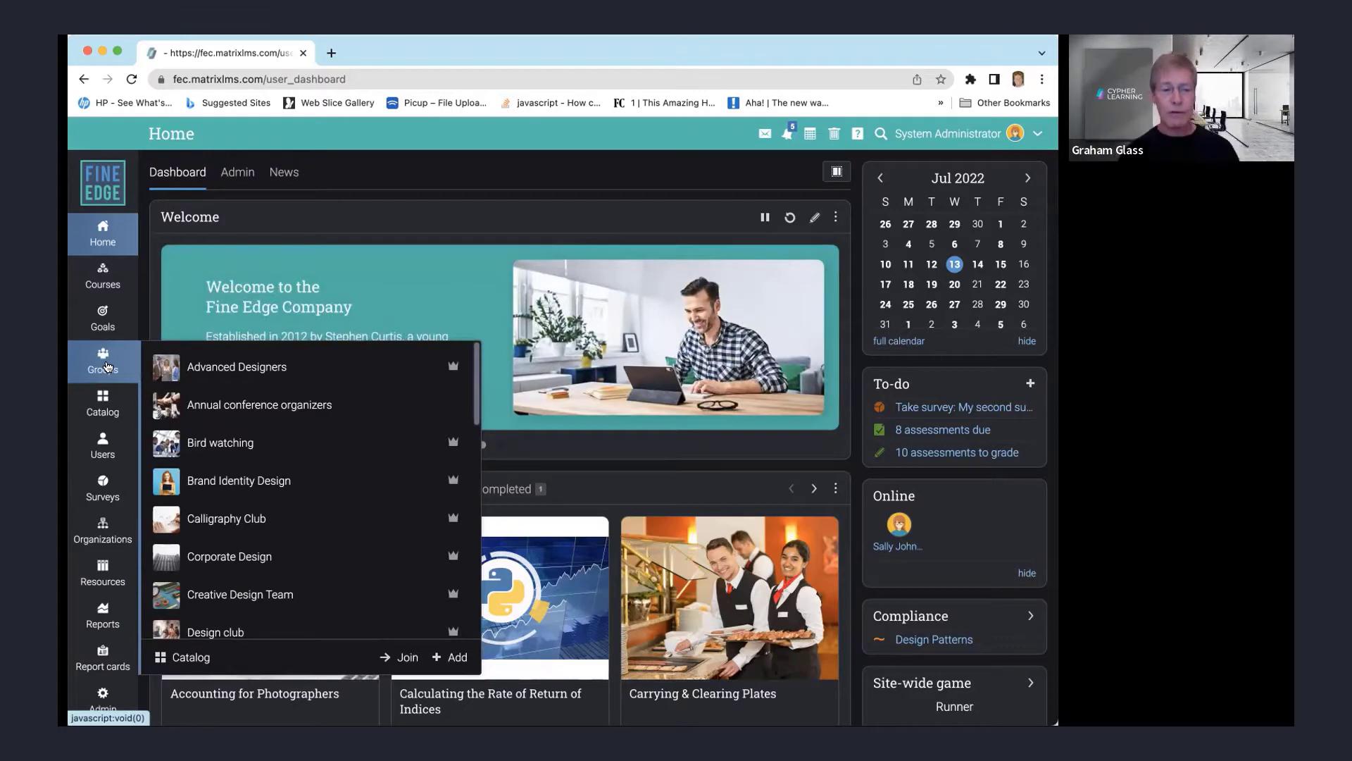
left_click(229, 368)
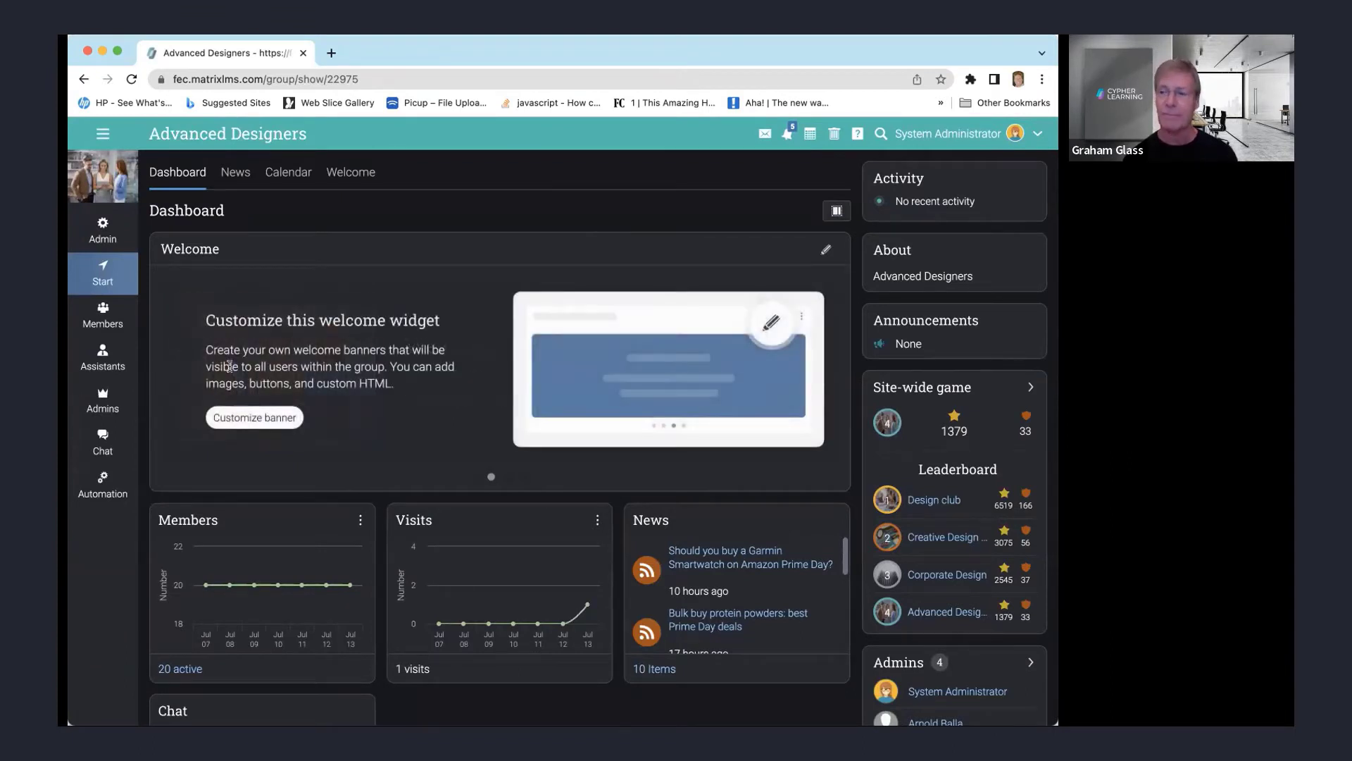
- Return from the group to the company home dashboard and skim its widgets
left_click(102, 134)
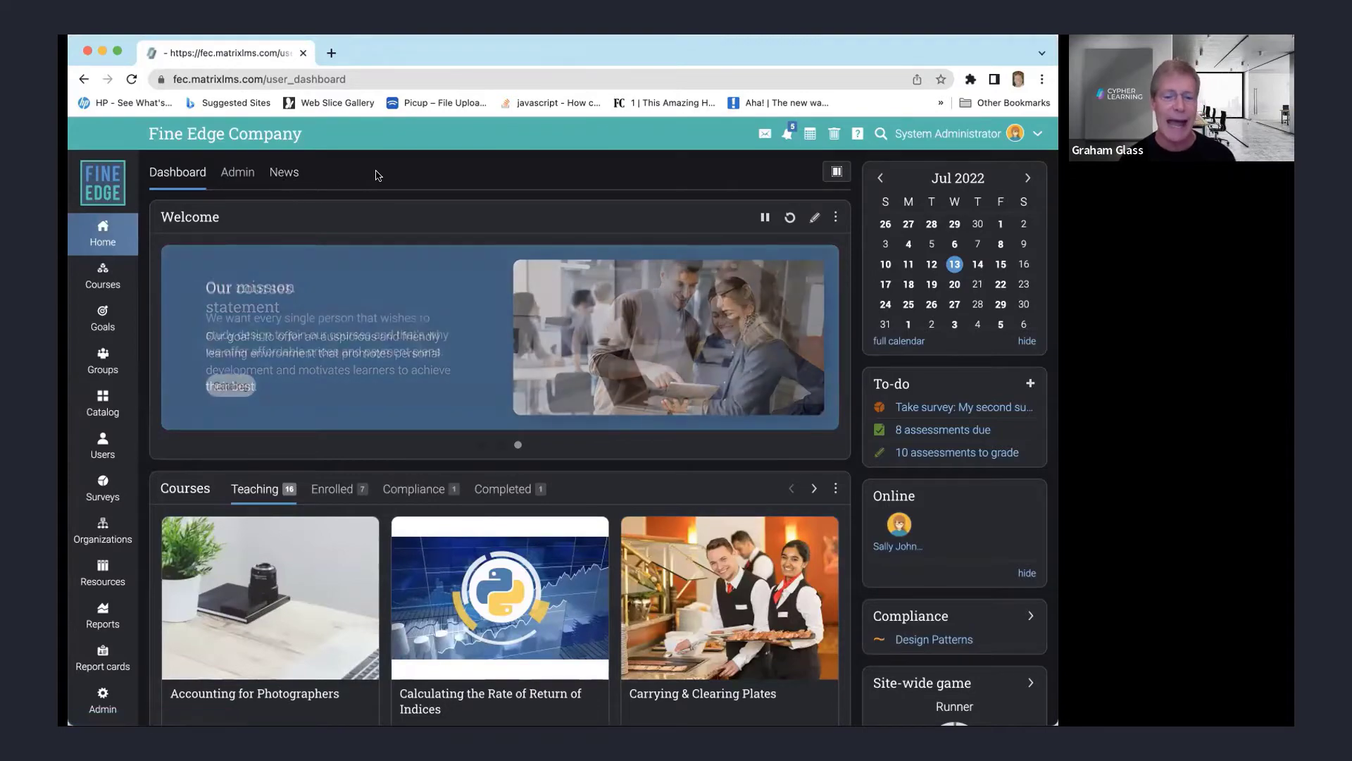
scroll(379, 176, "down", 6)
scroll(379, 176, "up", 6)
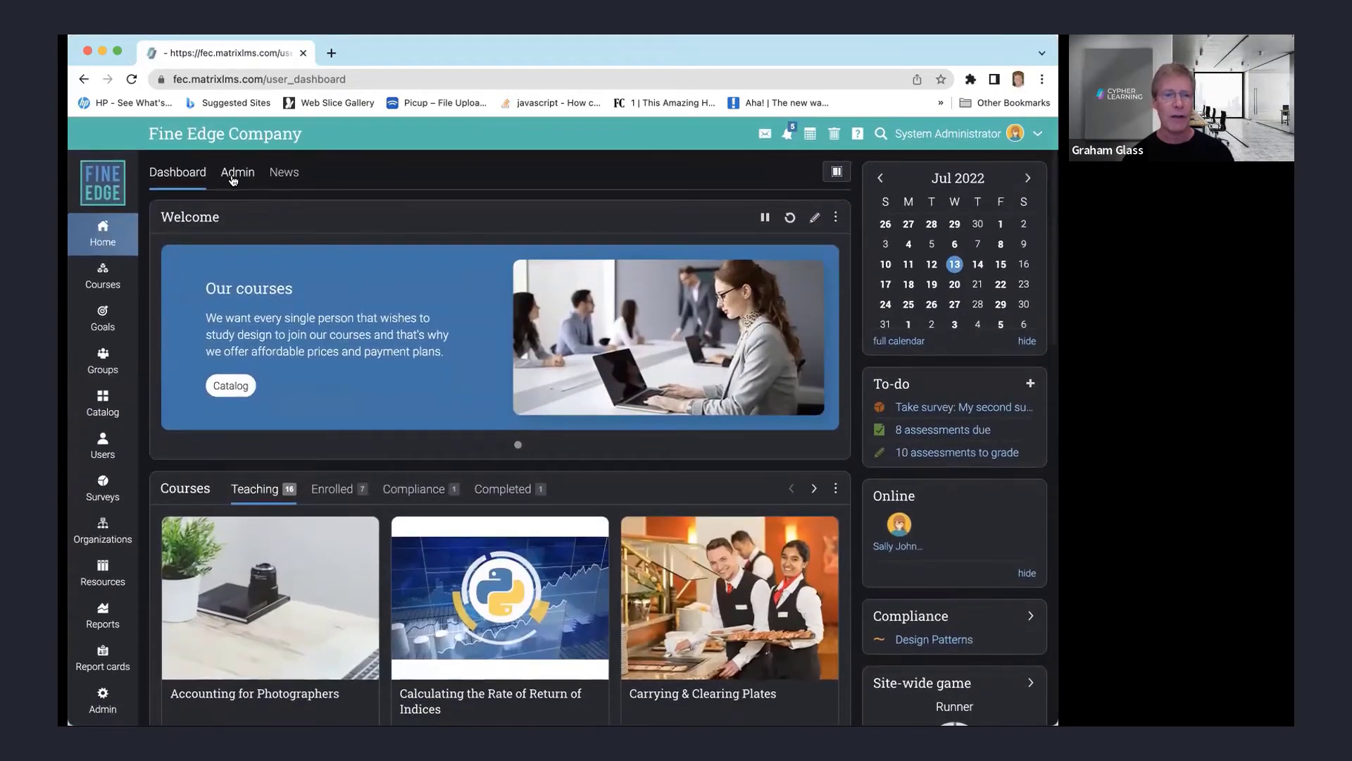
- Open the home page's admin dashboard and review its report widgets down to the App center widget
left_click(232, 177)
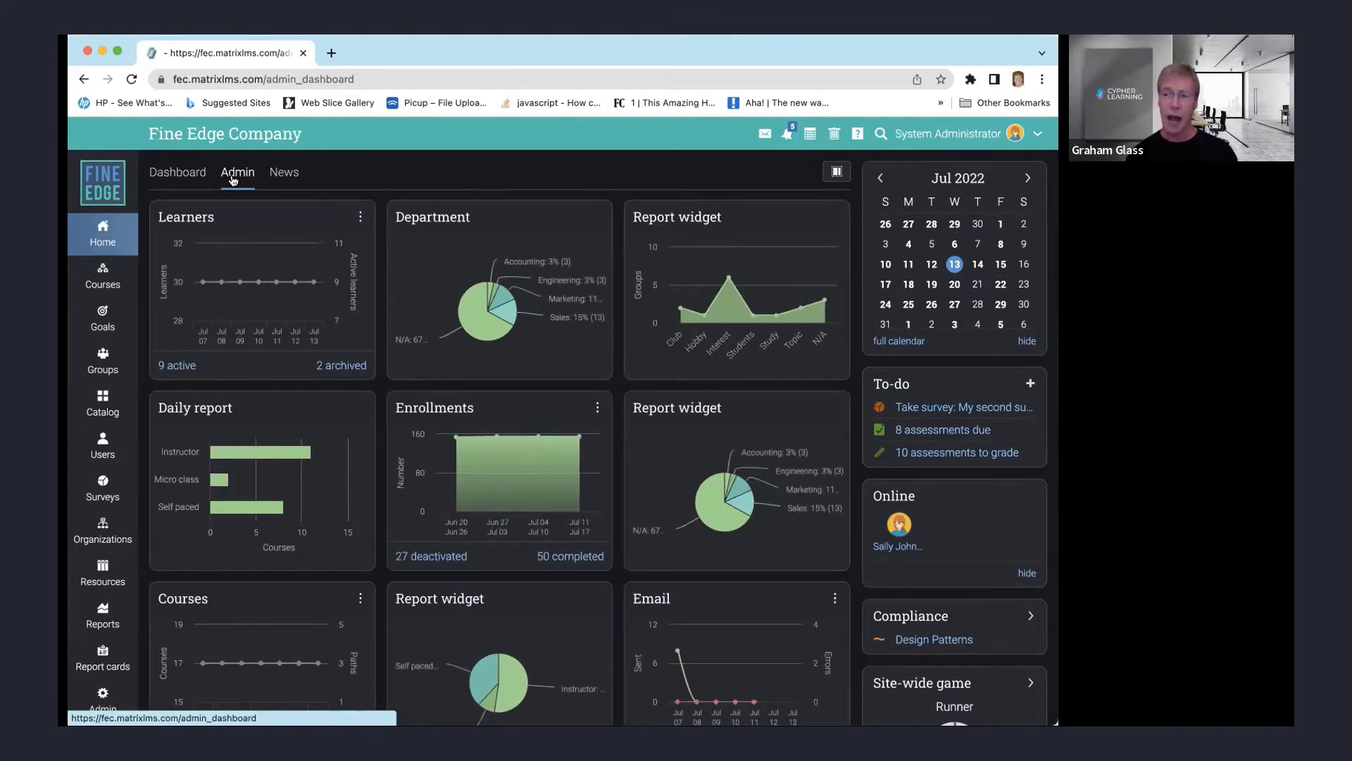
scroll(143, 355, "down", 7)
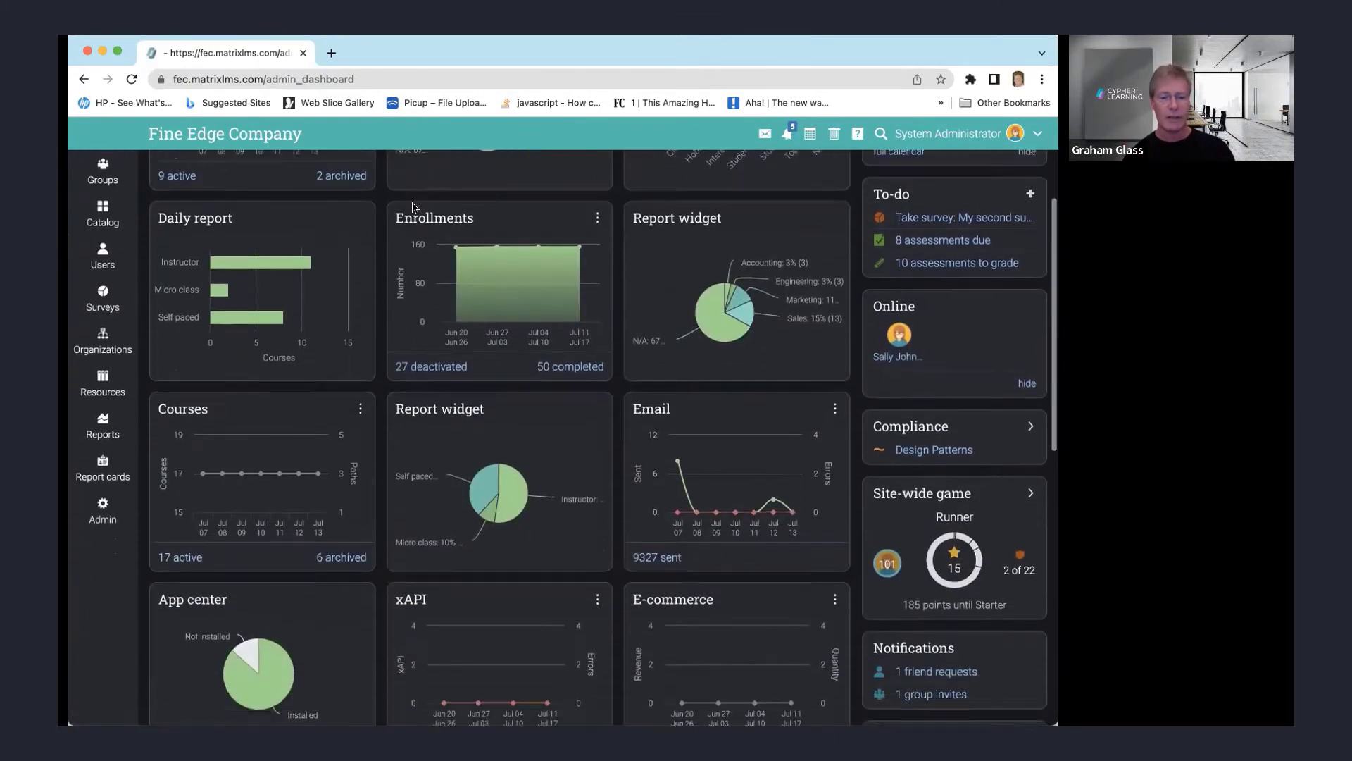
left_click_drag(151, 339, 231, 341)
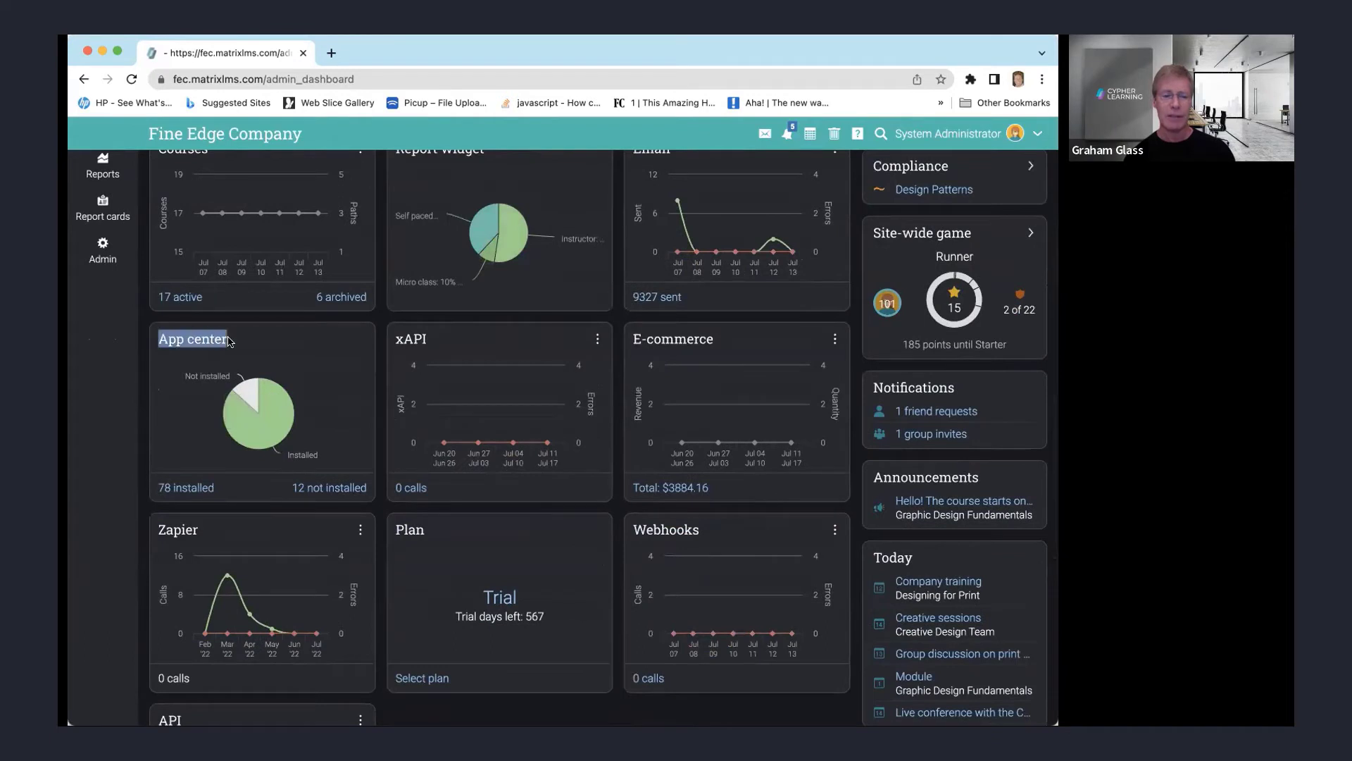
left_click(307, 316)
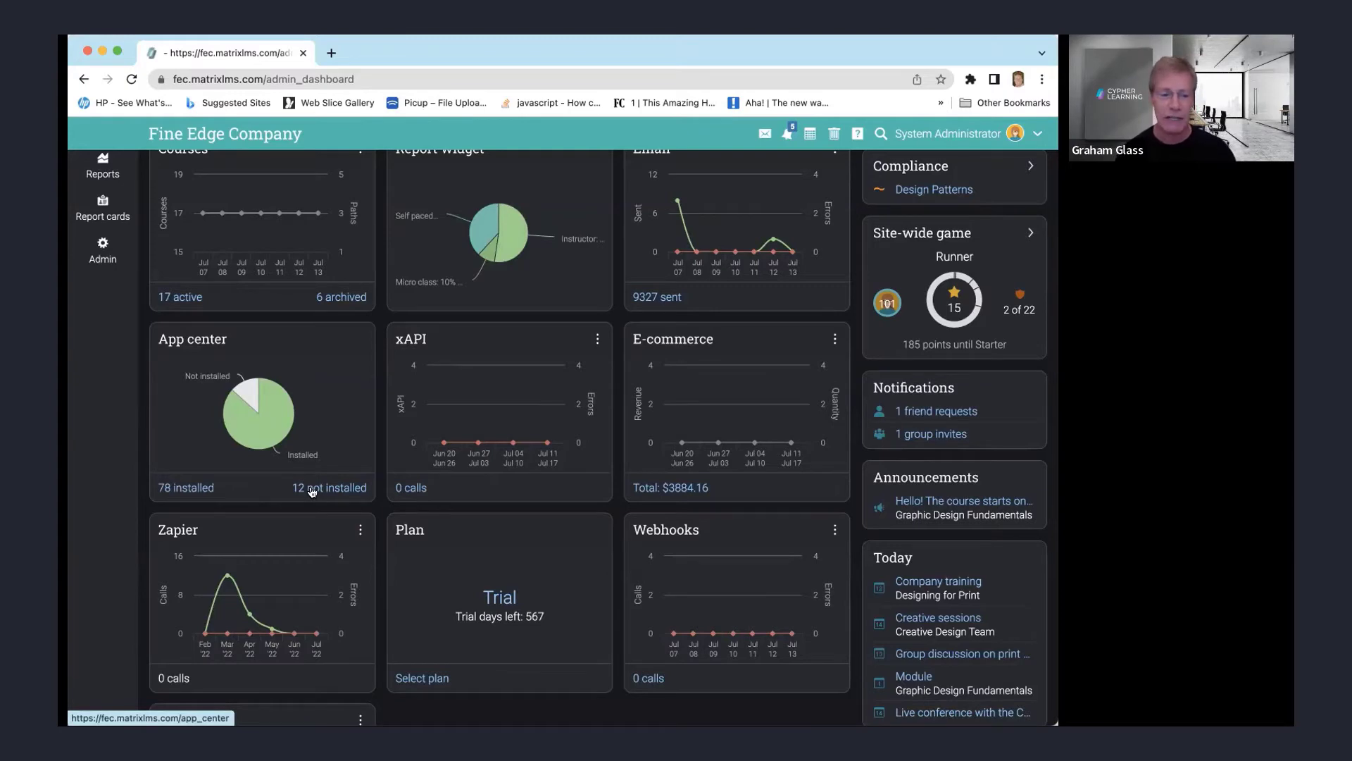
- Open the App center from its dashboard widget and look through the apps in each category, from Advanced learning to Storage
left_click(184, 491)
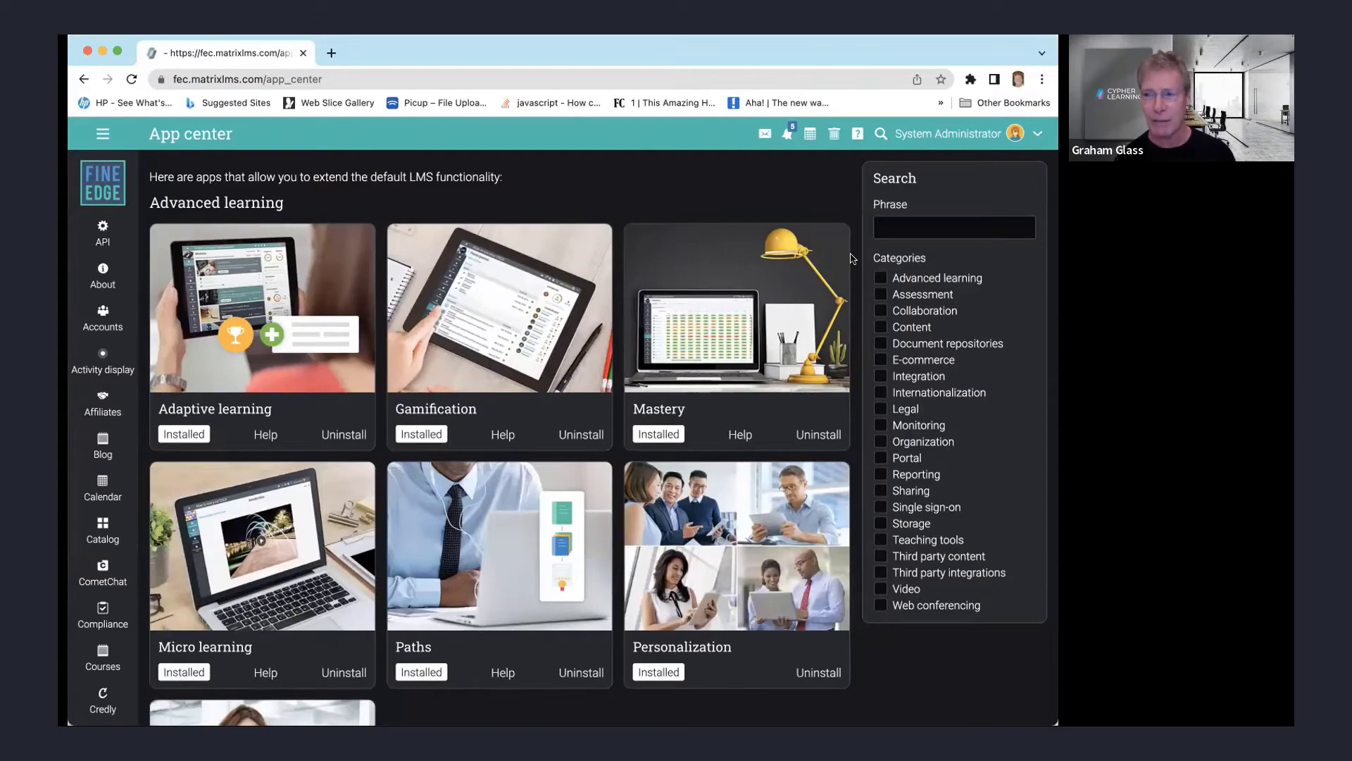
scroll(854, 259, "down", 1)
scroll(853, 258, "down", 10)
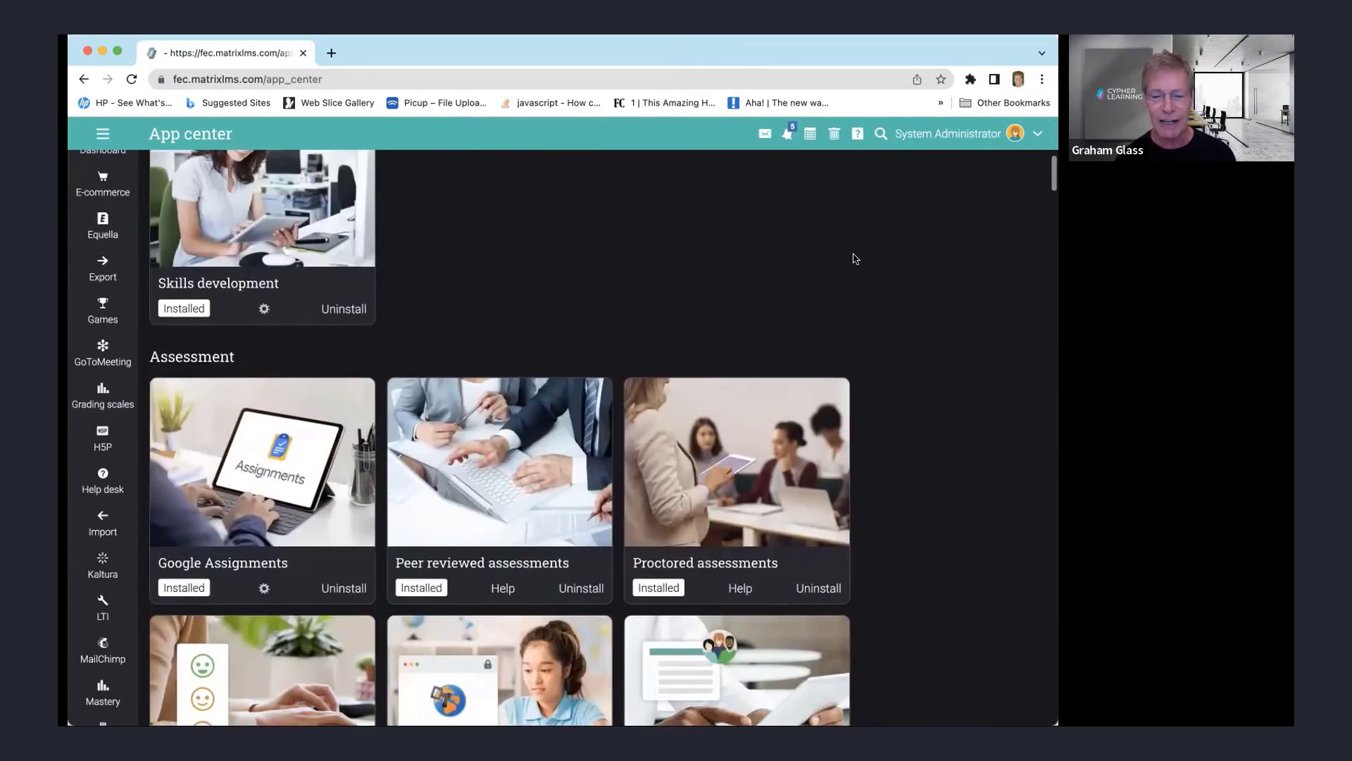
scroll(854, 259, "down", 12)
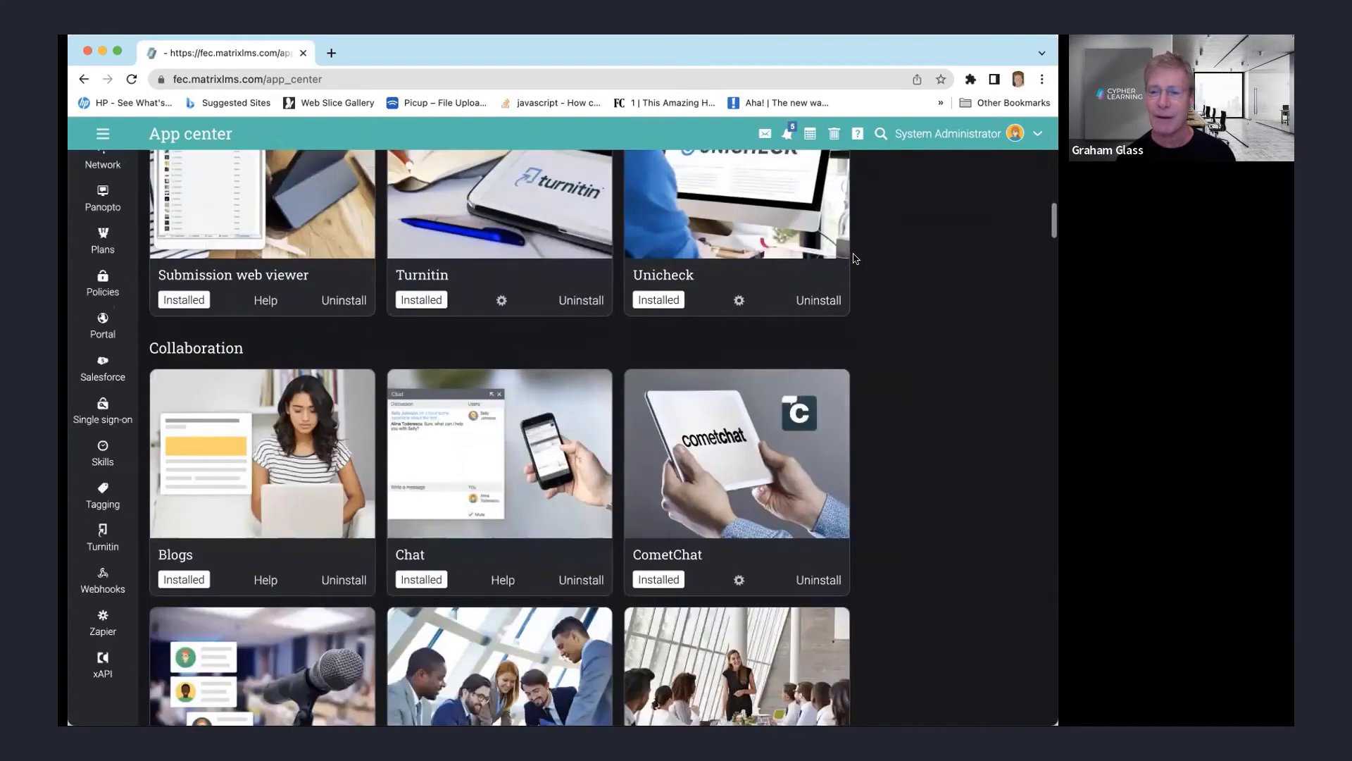
scroll(853, 259, "down", 14)
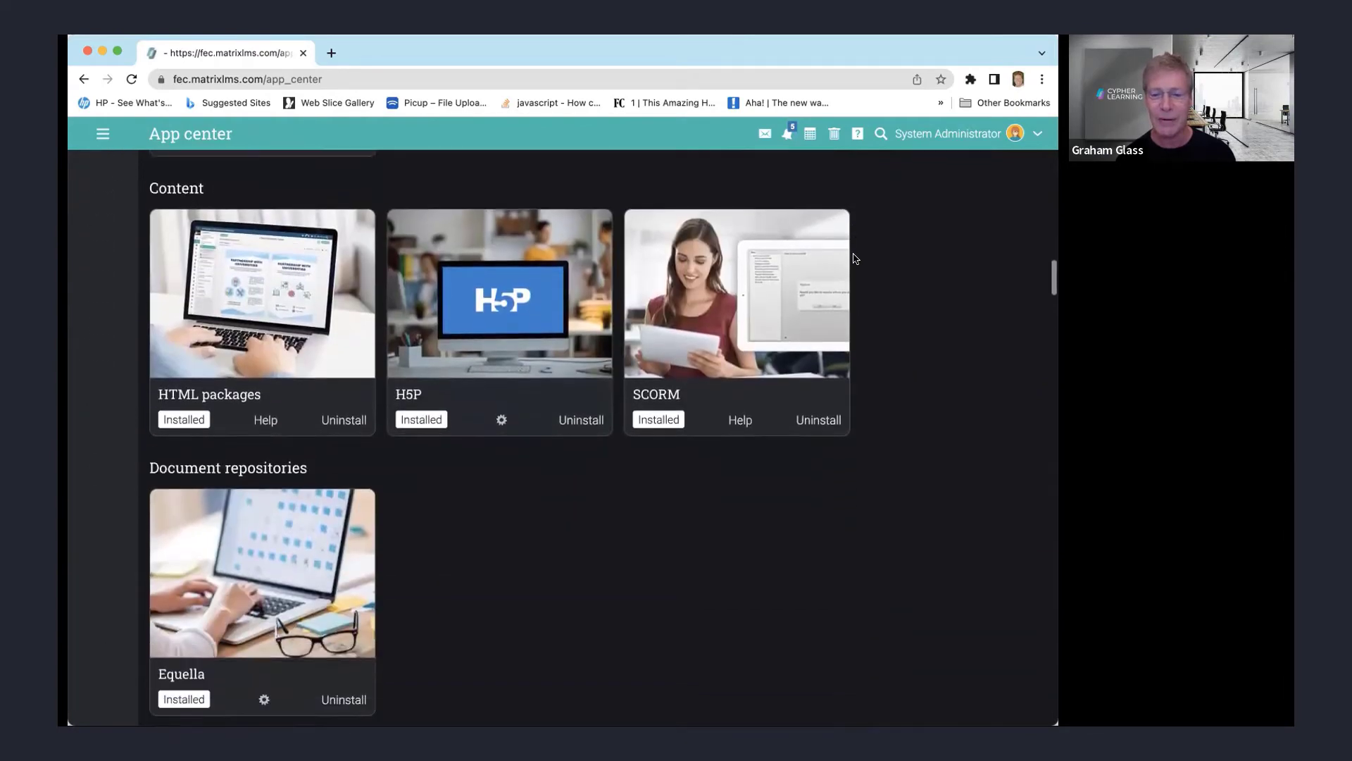
scroll(856, 259, "down", 14)
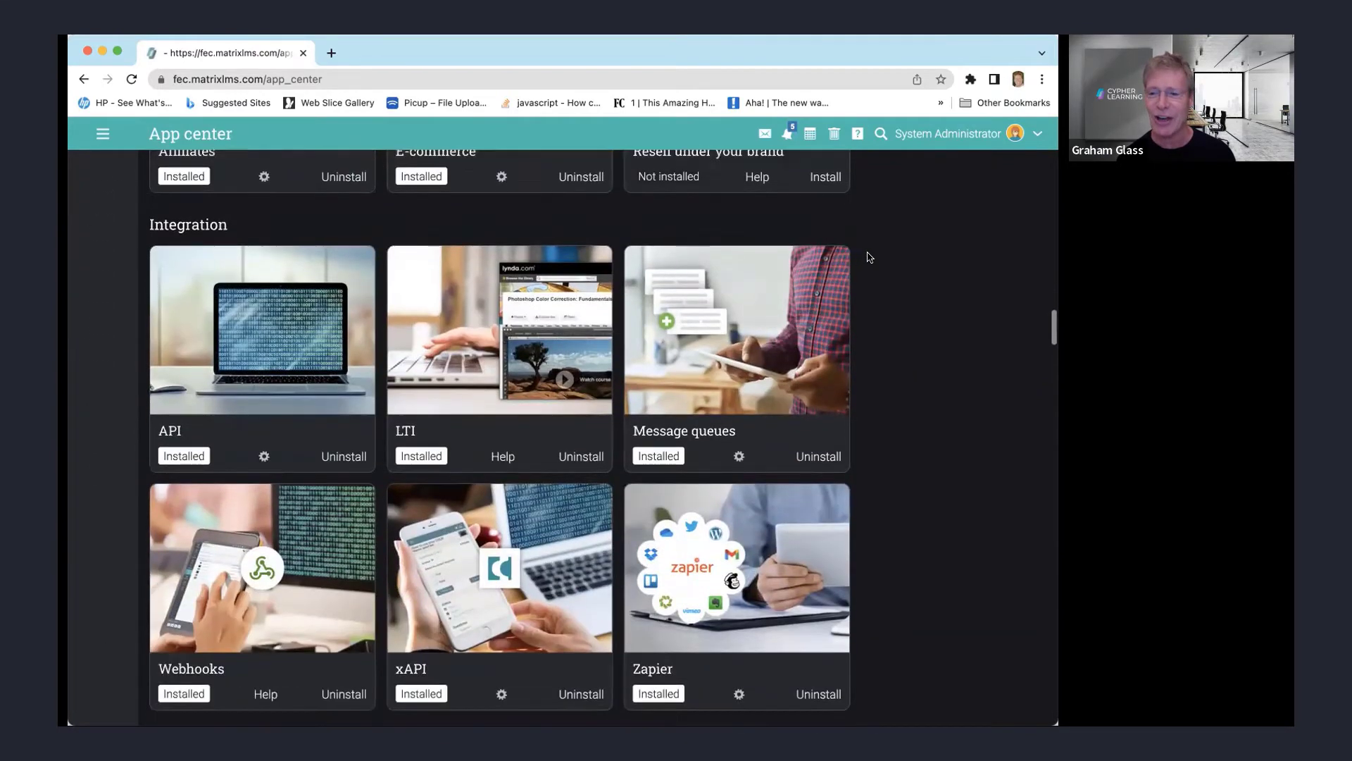
scroll(870, 258, "down", 11)
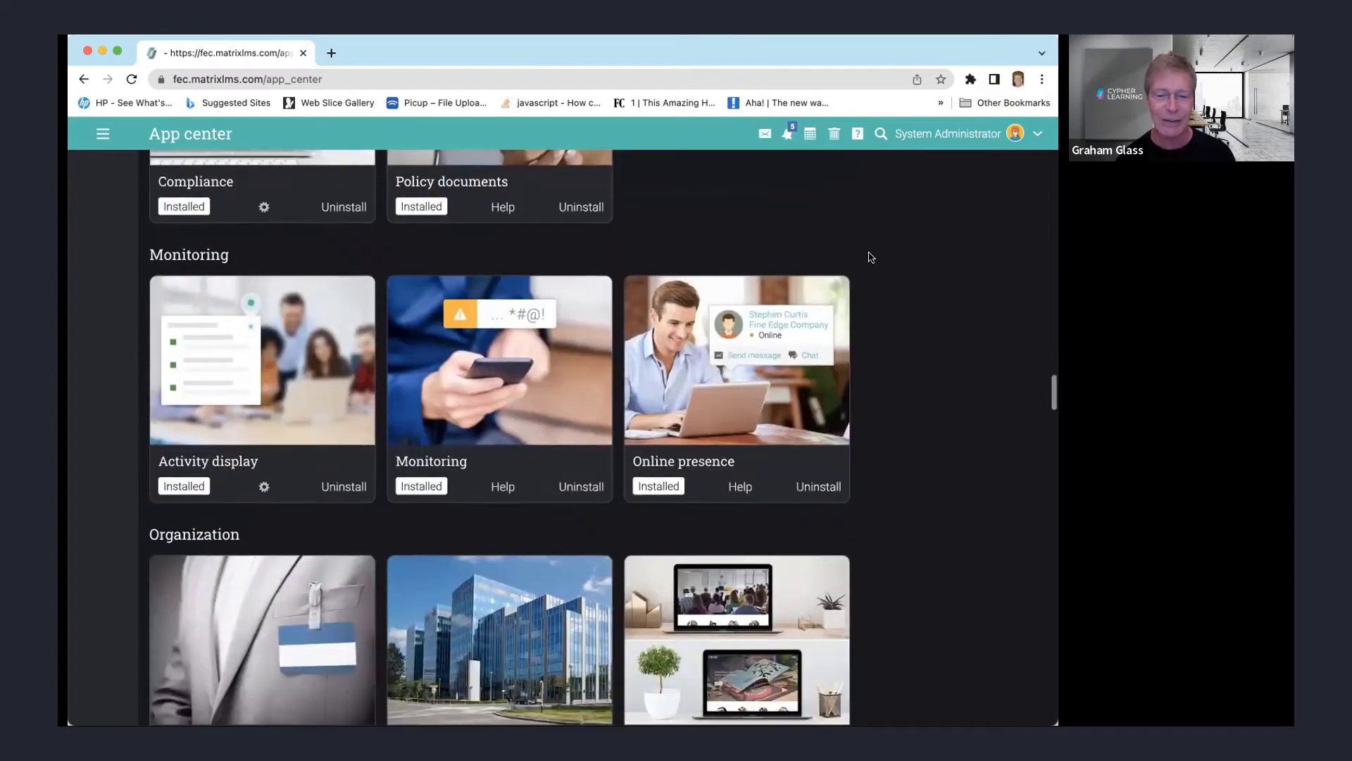
scroll(870, 258, "down", 11)
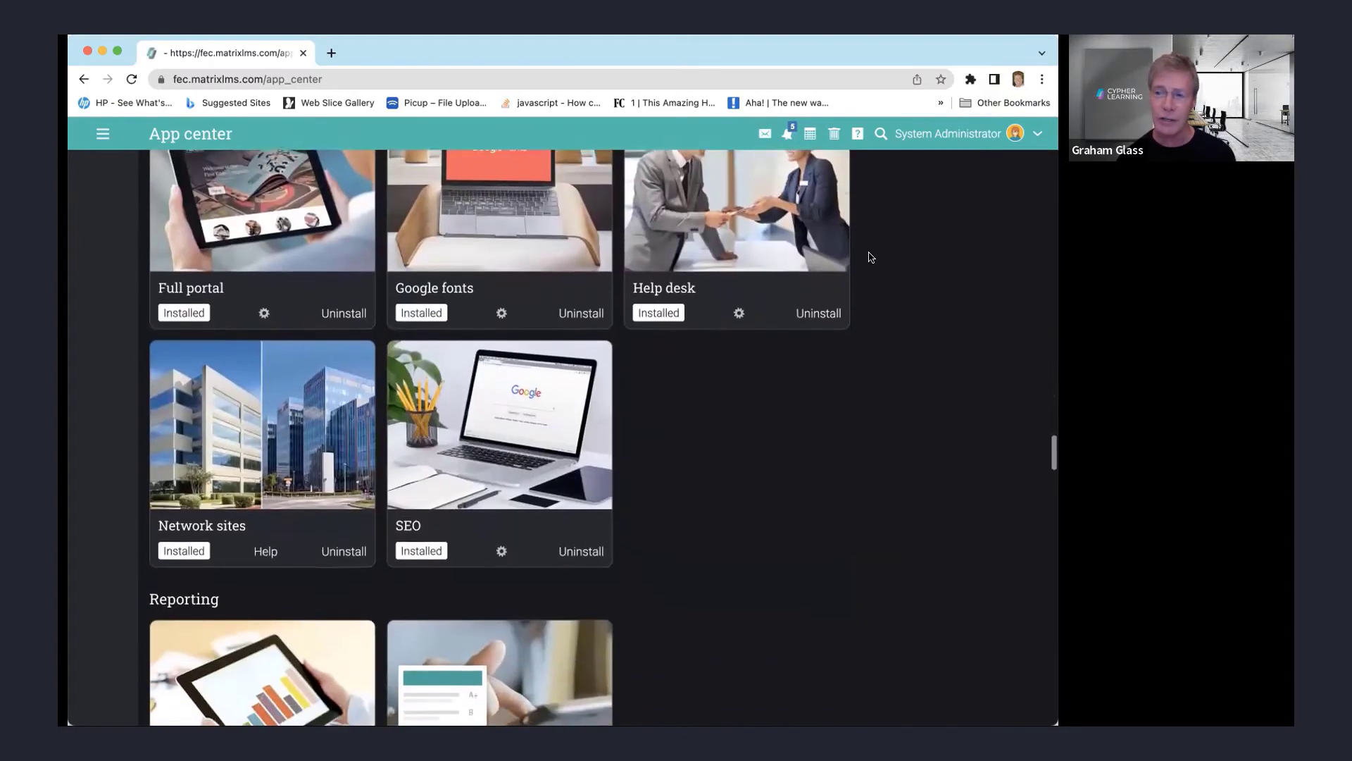
scroll(871, 257, "down", 11)
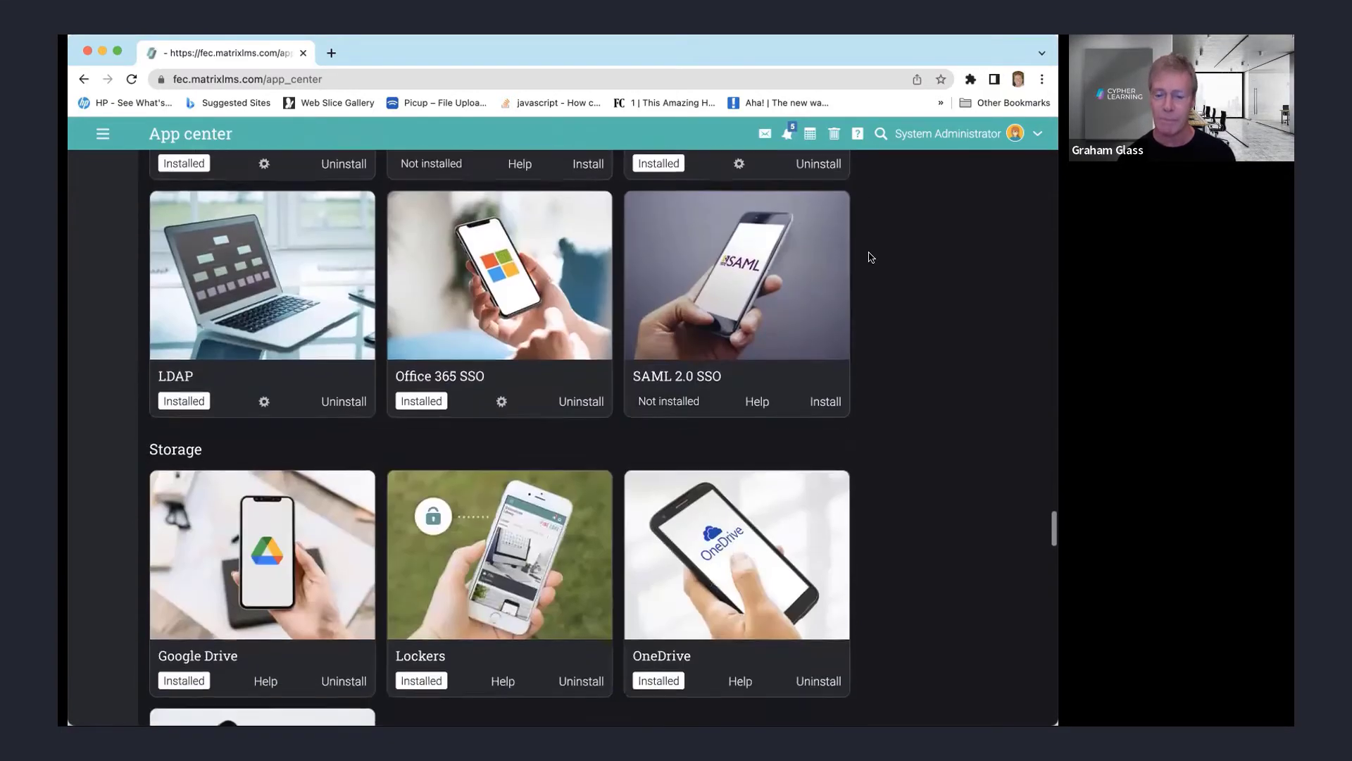
scroll(871, 257, "up", 20)
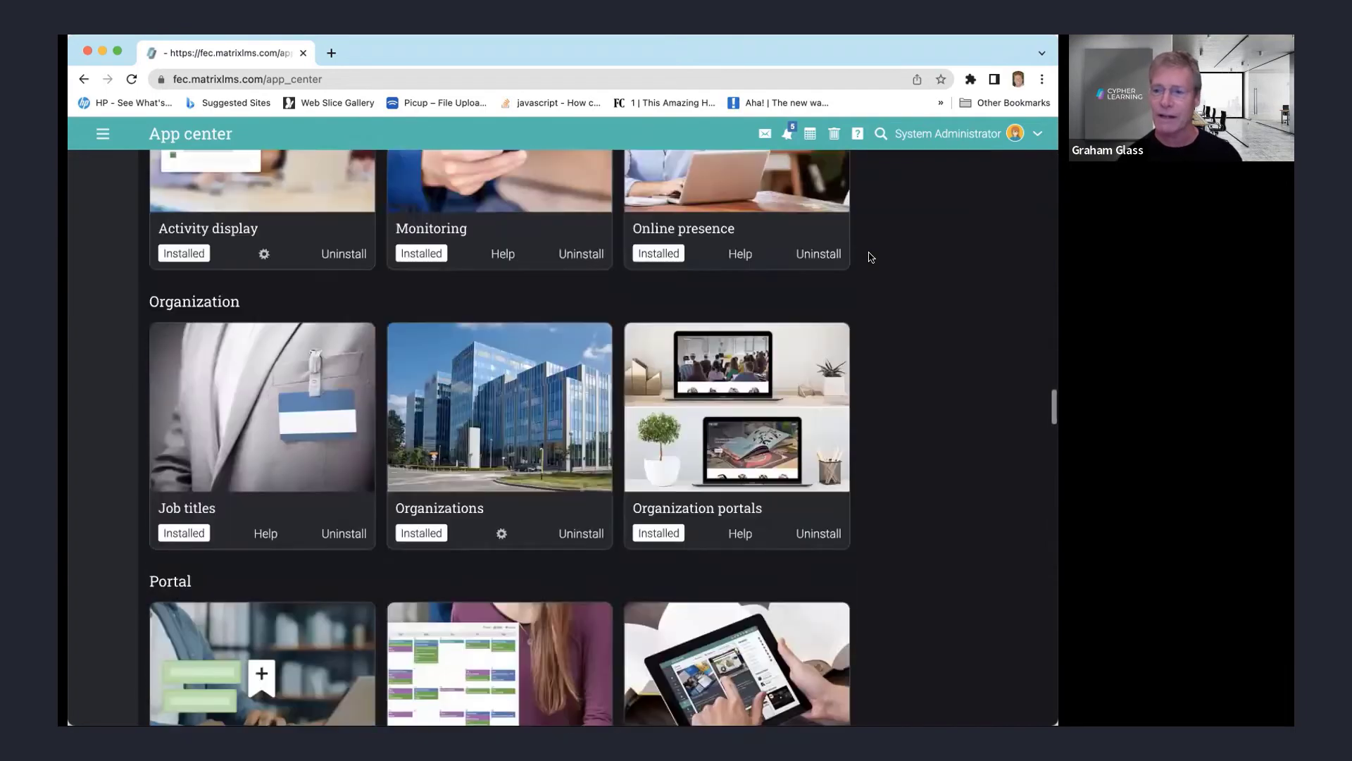
scroll(853, 251, "up", 10)
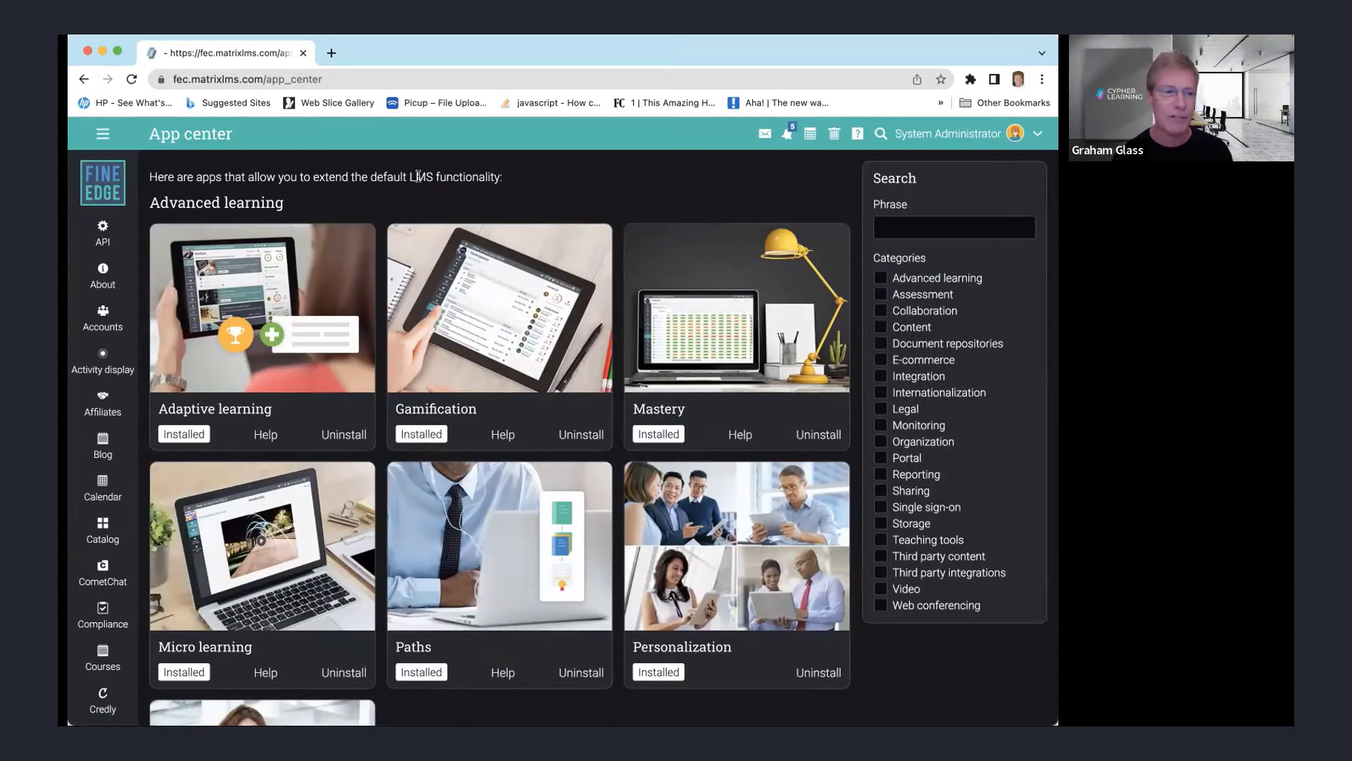
- Open the Graphic Design Fundamentals course from the list of courses being taught
left_click(102, 134)
mouse_move(125, 204)
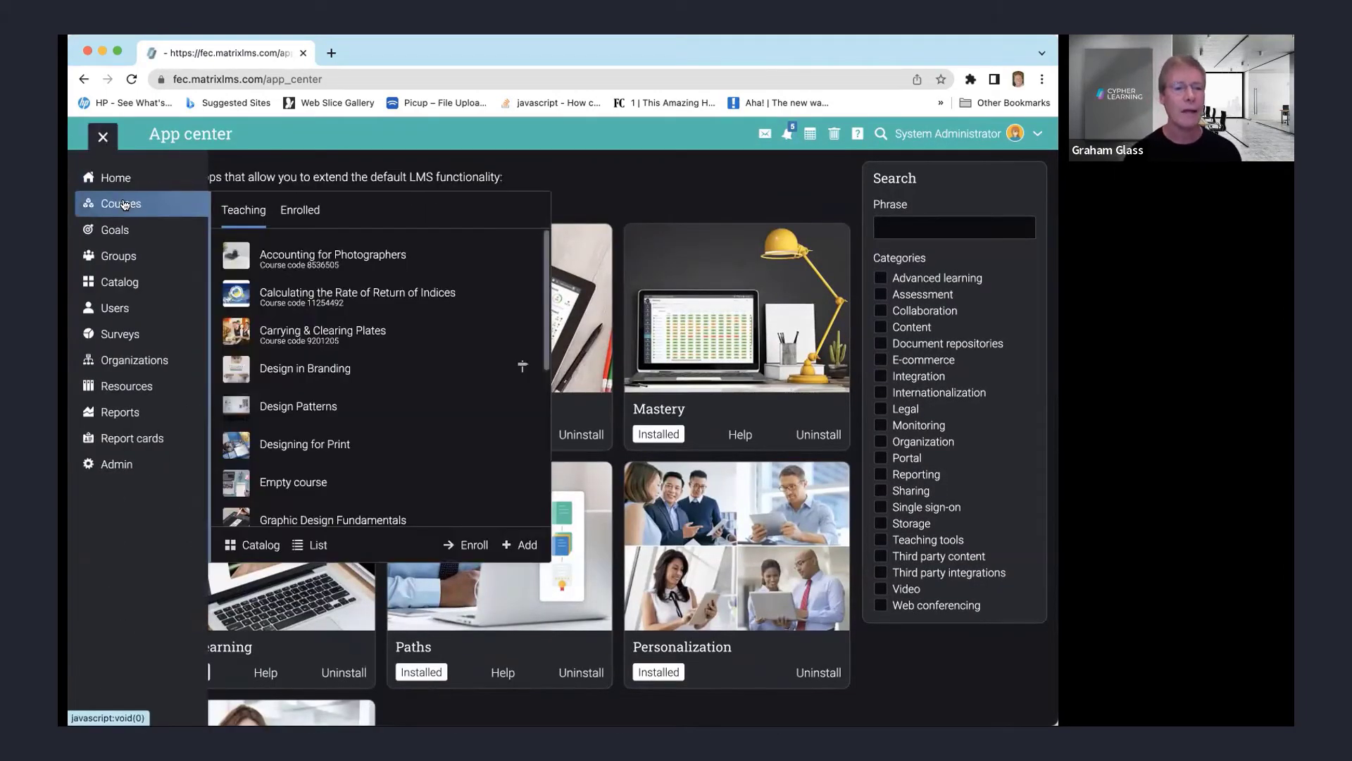
scroll(352, 380, "down", 3)
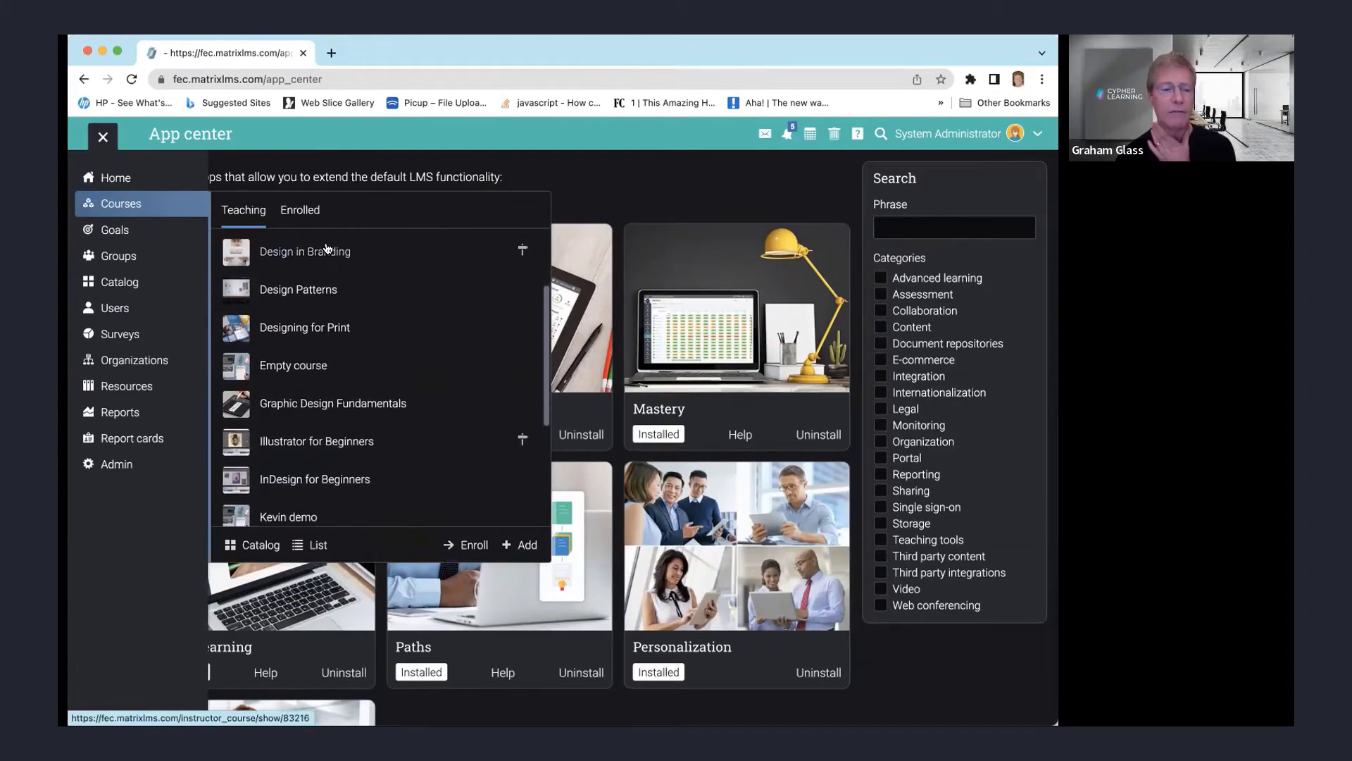
left_click(360, 398)
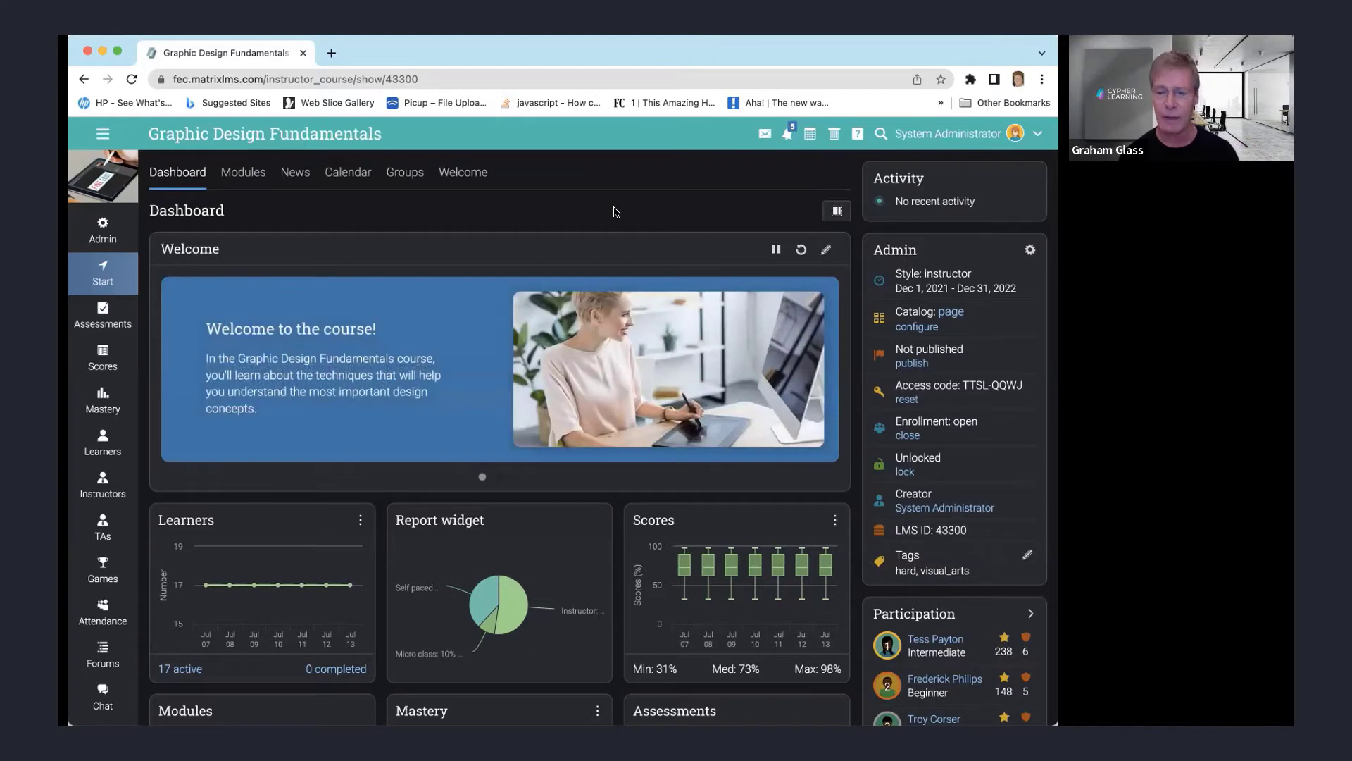
- Review the course dashboard's widgets, from the welcome slides, learners and scores down to chat, forums, wikis and e-commerce
scroll(615, 212, "down", 2)
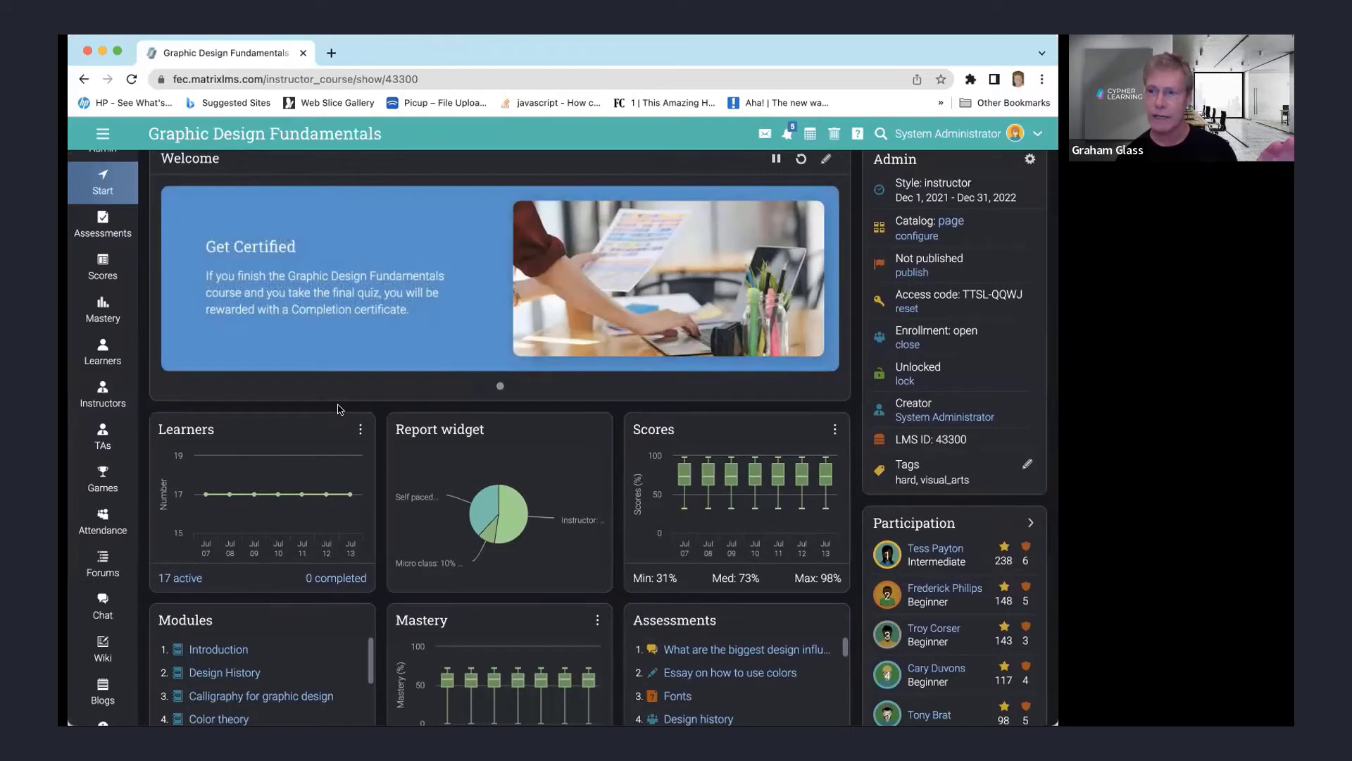
scroll(337, 409, "down", 2)
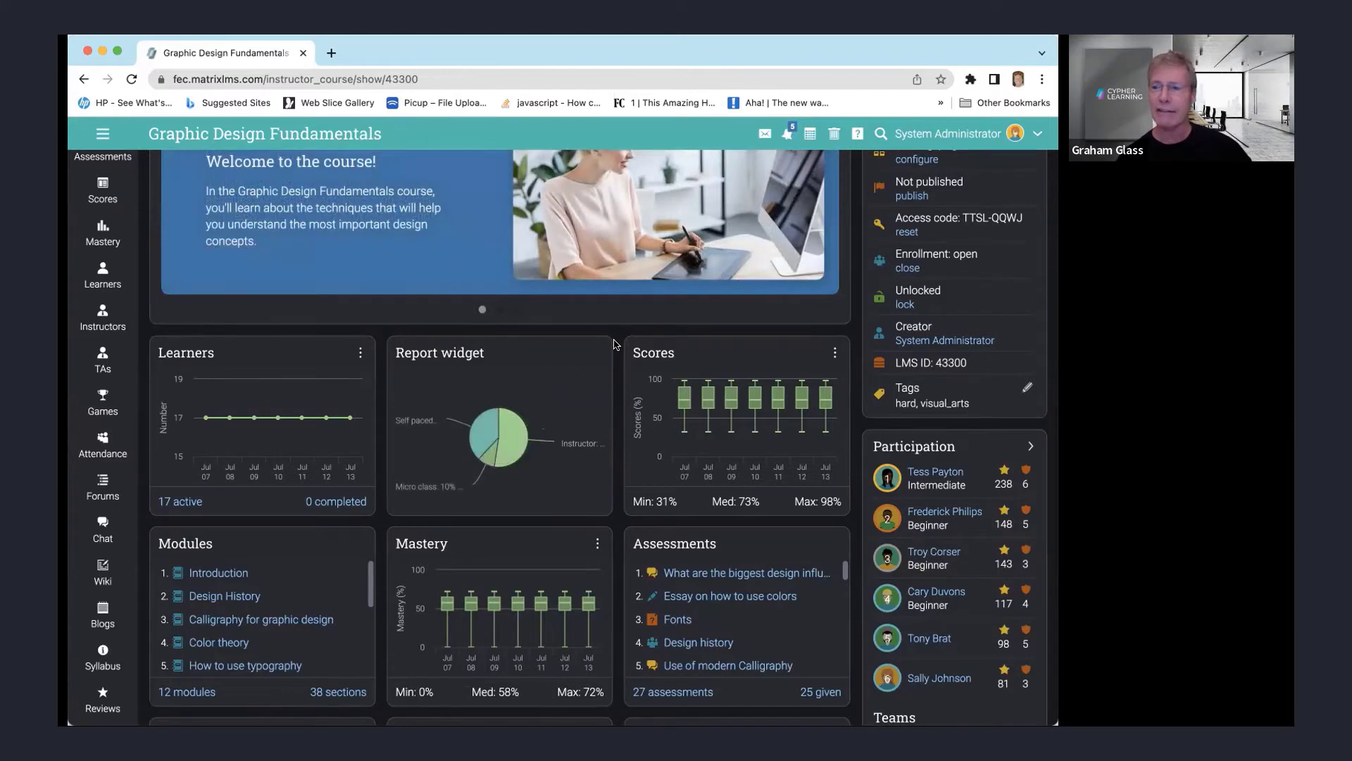
scroll(615, 344, "down", 1)
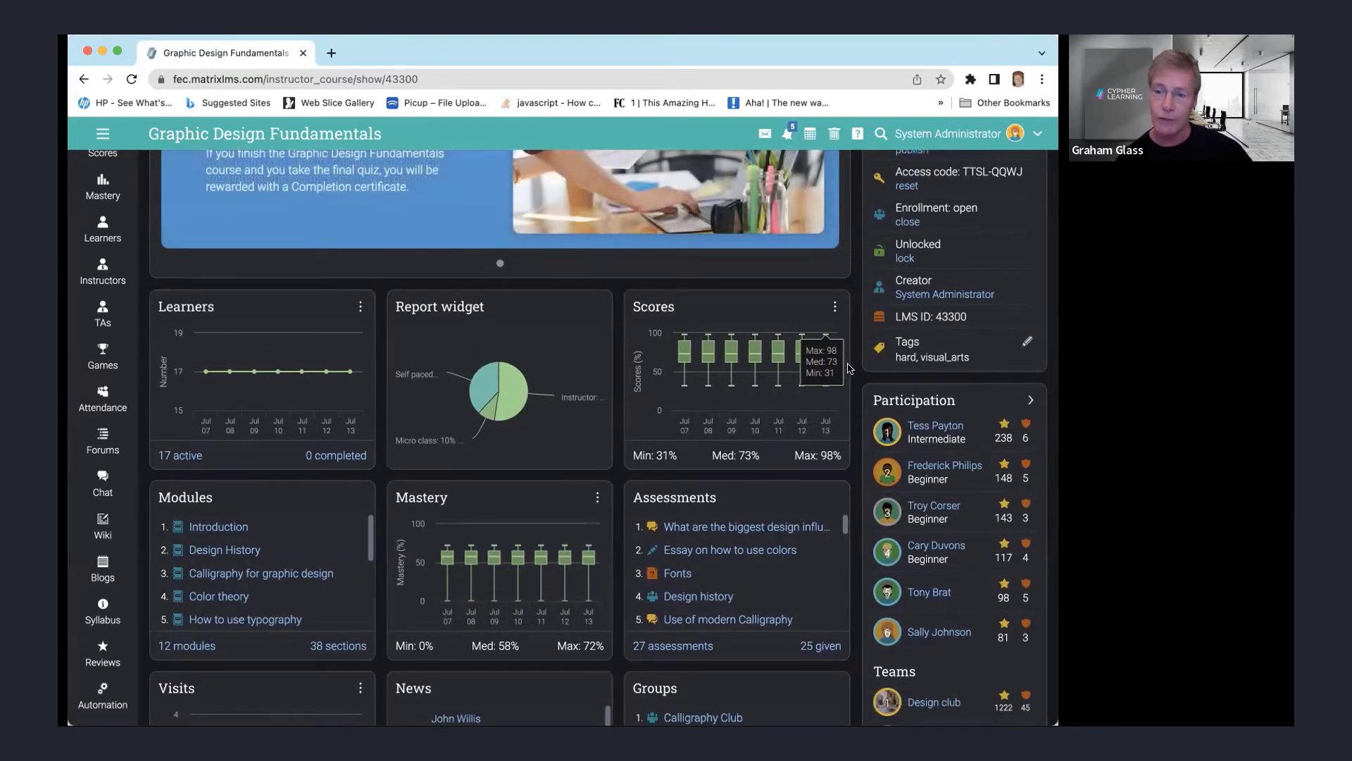
scroll(810, 356, "down", 3)
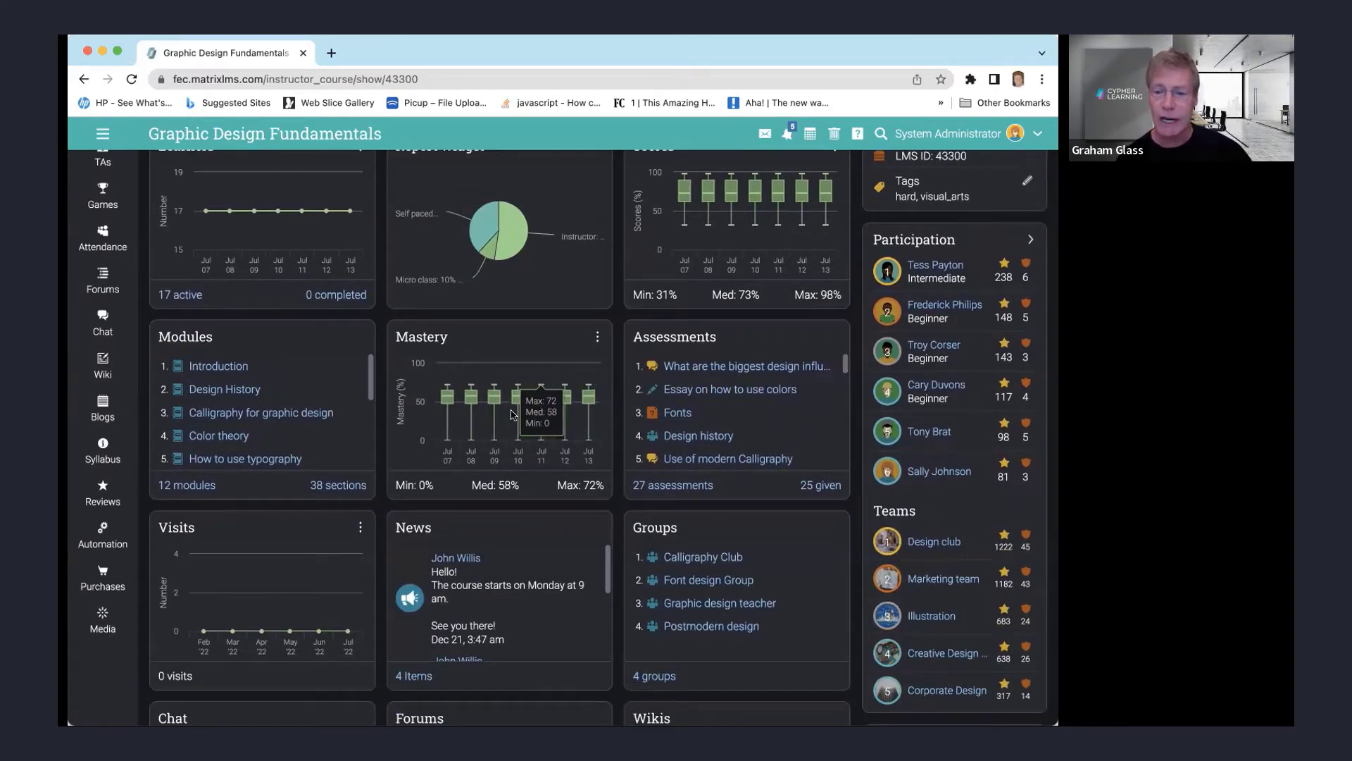
scroll(493, 409, "down", 4)
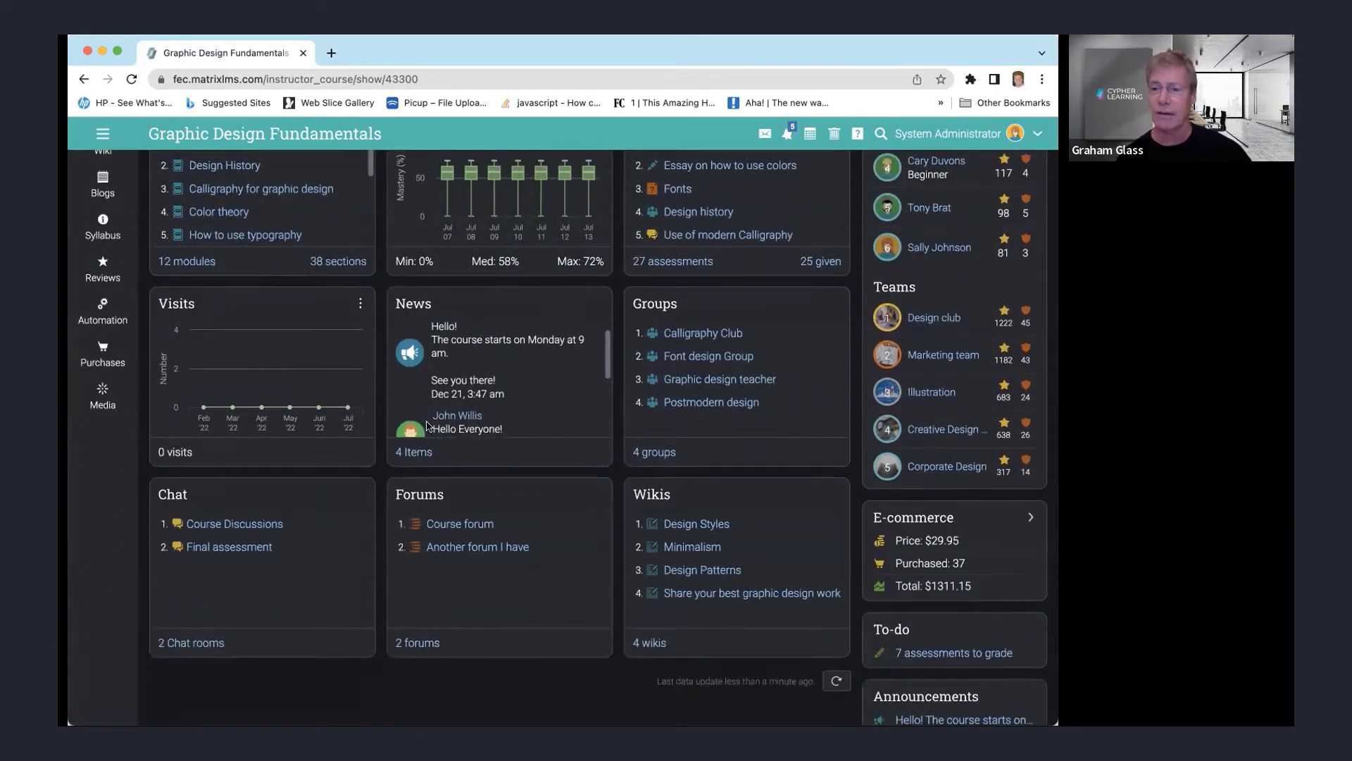
scroll(746, 414, "up", 7)
scroll(746, 414, "up", 4)
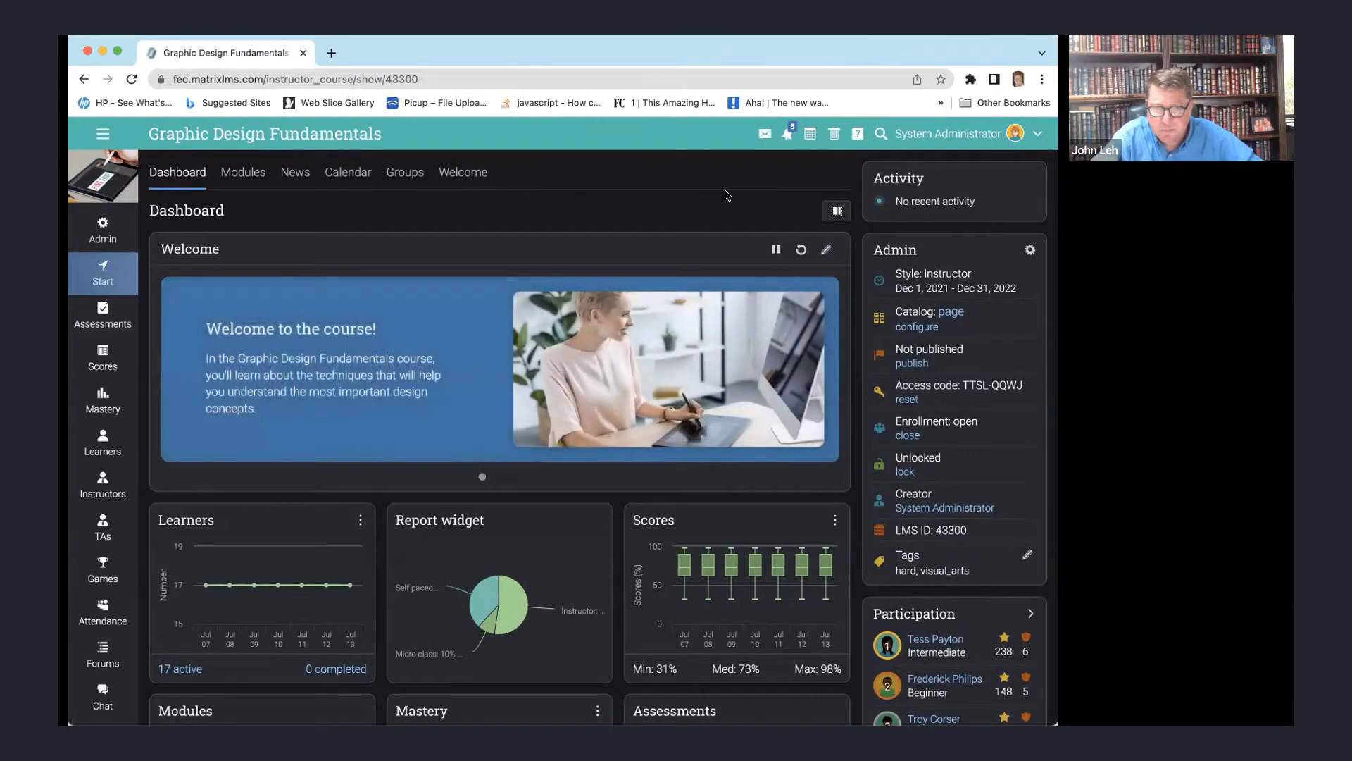
scroll(854, 308, "down", 3)
scroll(854, 308, "down", 4)
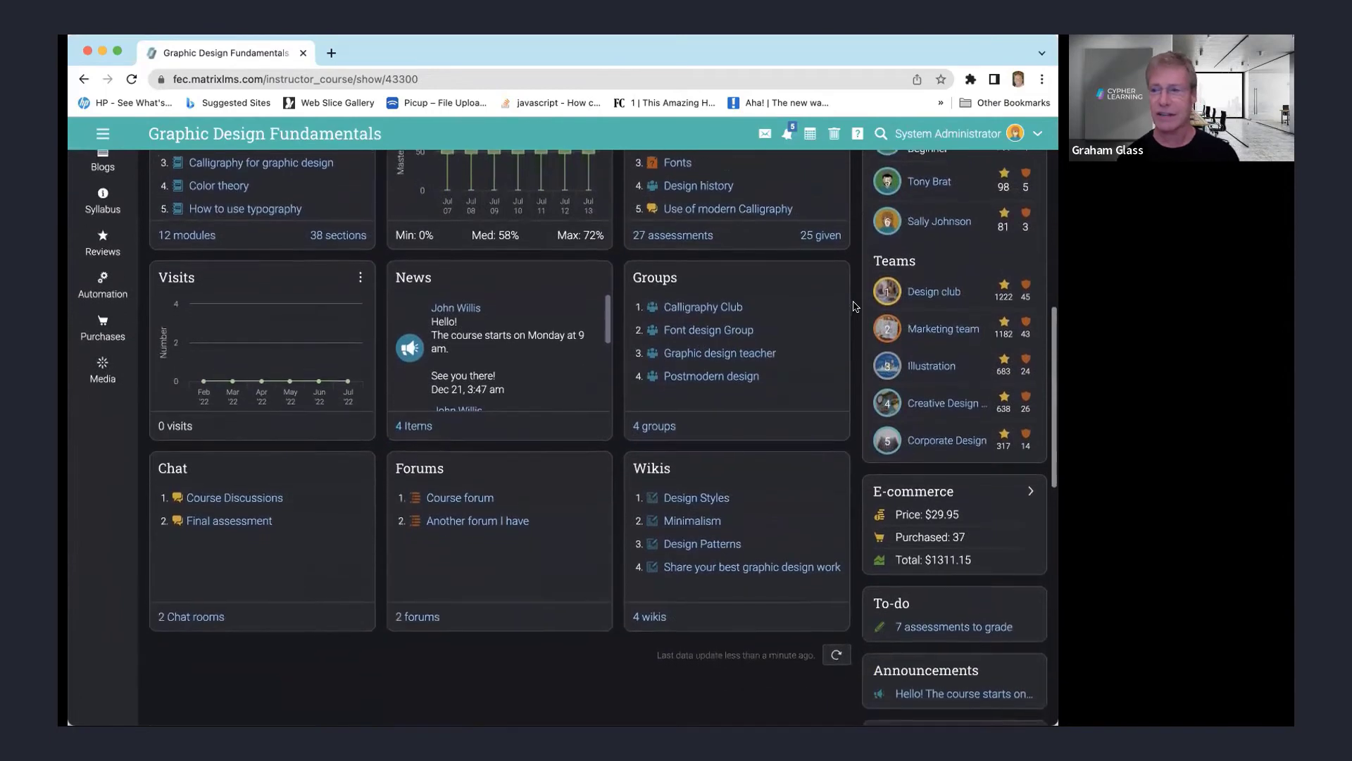
scroll(707, 184, "up", 10)
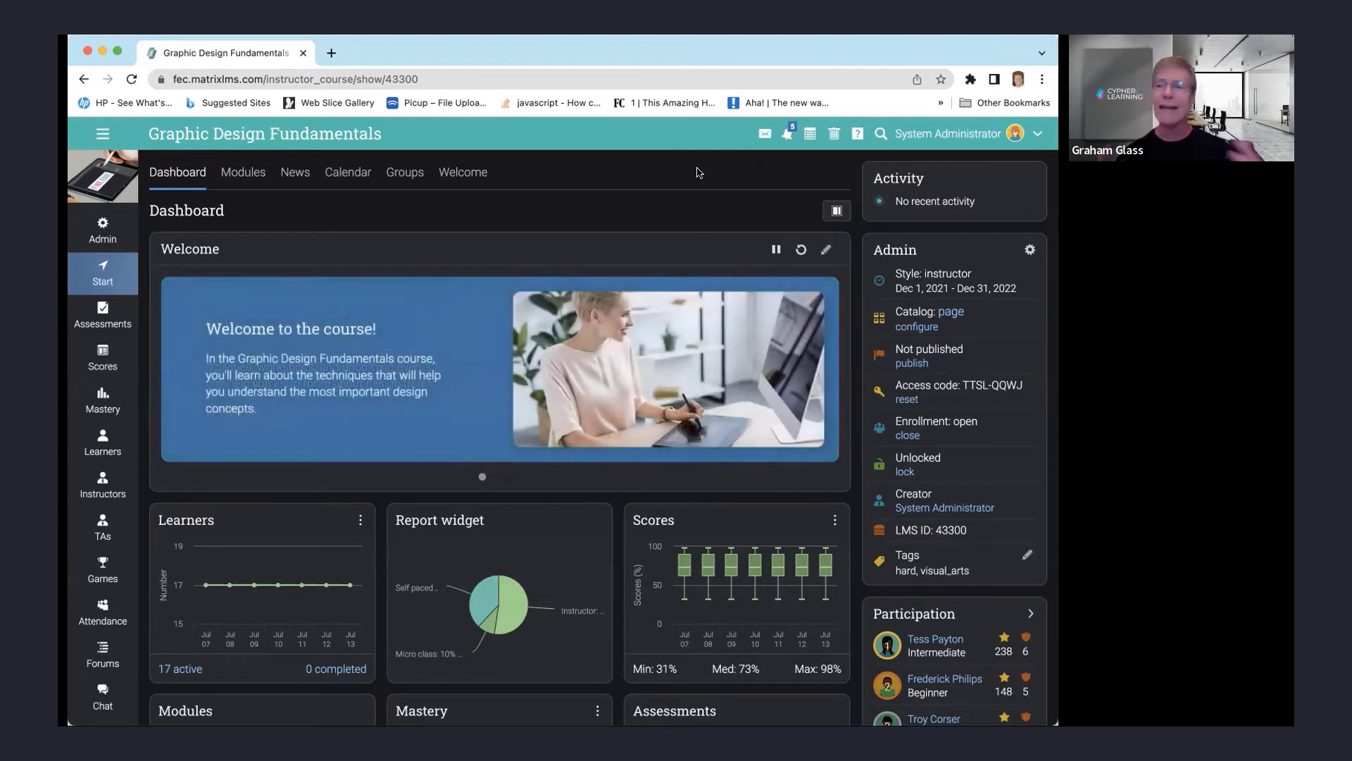
- Look over the course's available areas, such as attendance, forums, chat, wiki, blogs, syllabus and automation
scroll(694, 173, "down", 5)
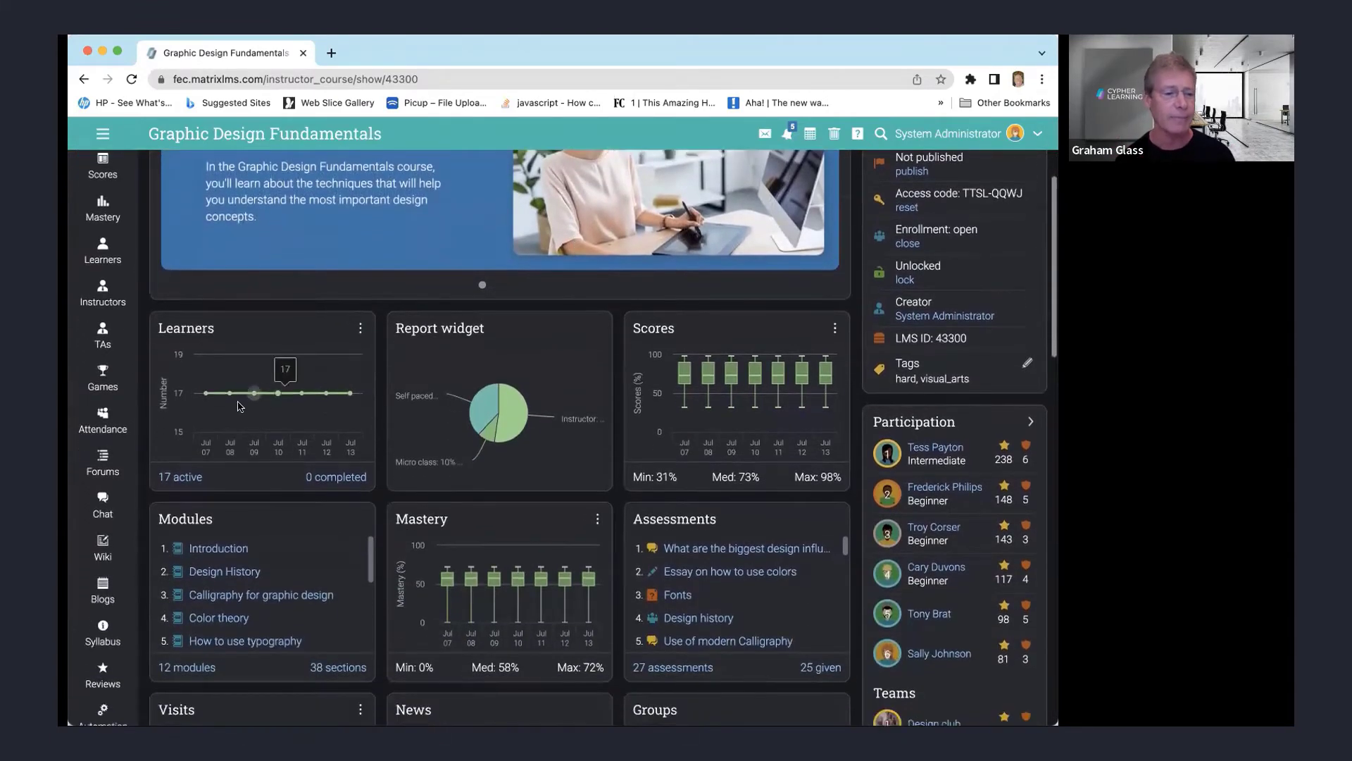
scroll(103, 494, "down", 3)
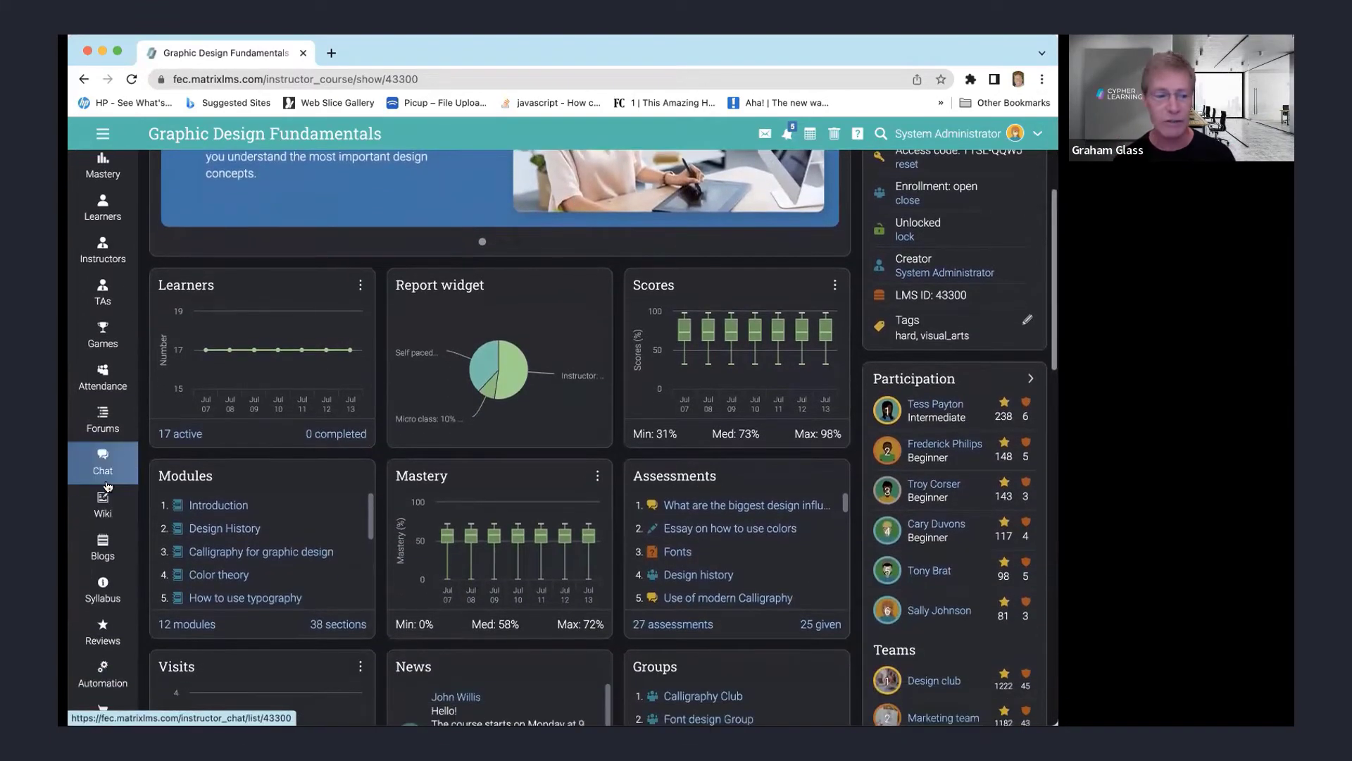
scroll(104, 493, "down", 2)
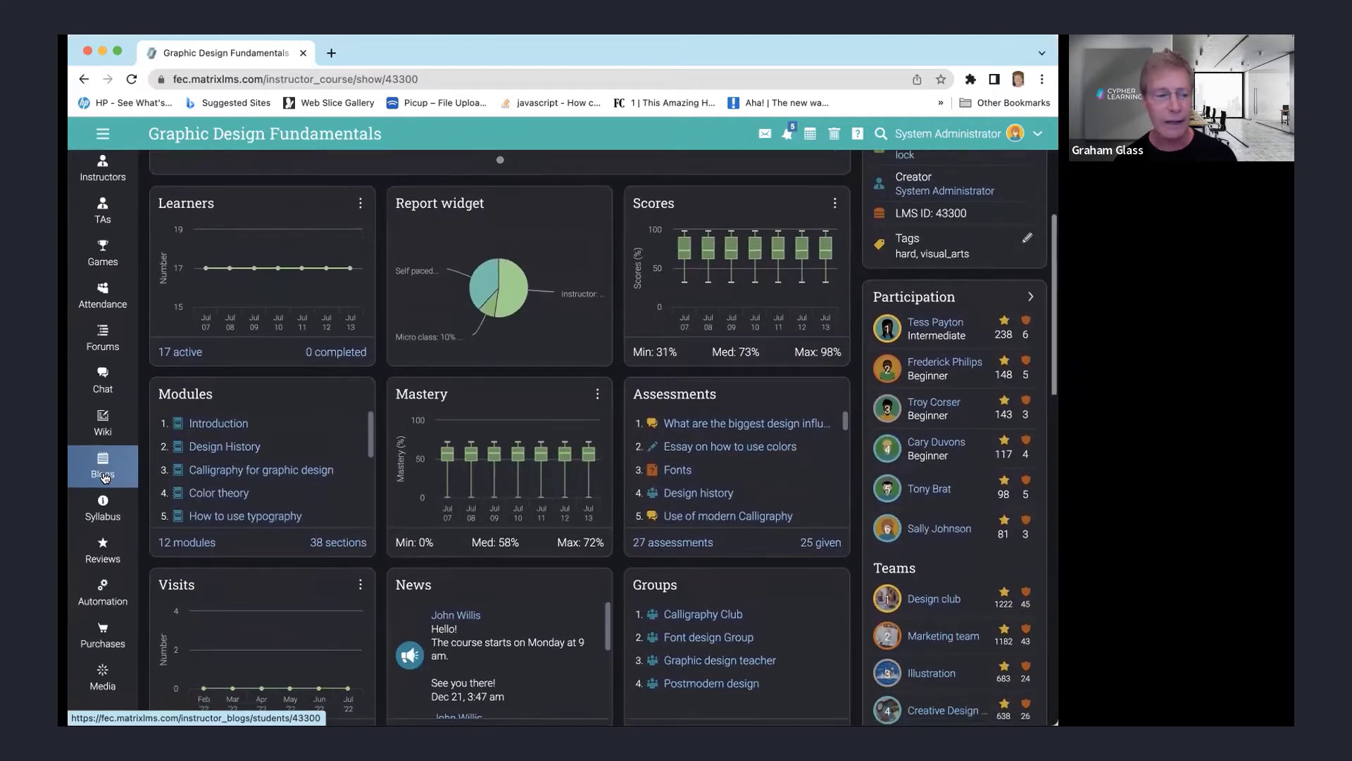
scroll(99, 508, "up", 4)
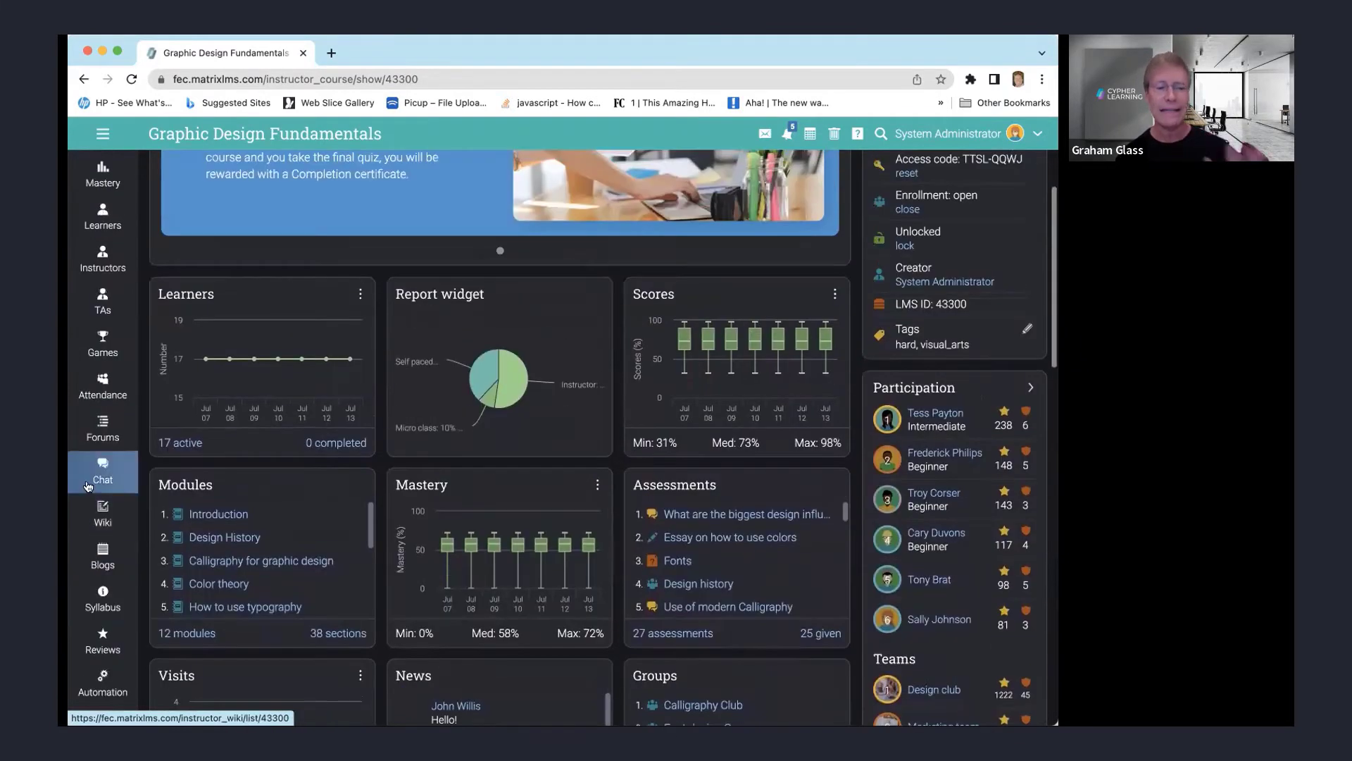
scroll(87, 486, "up", 5)
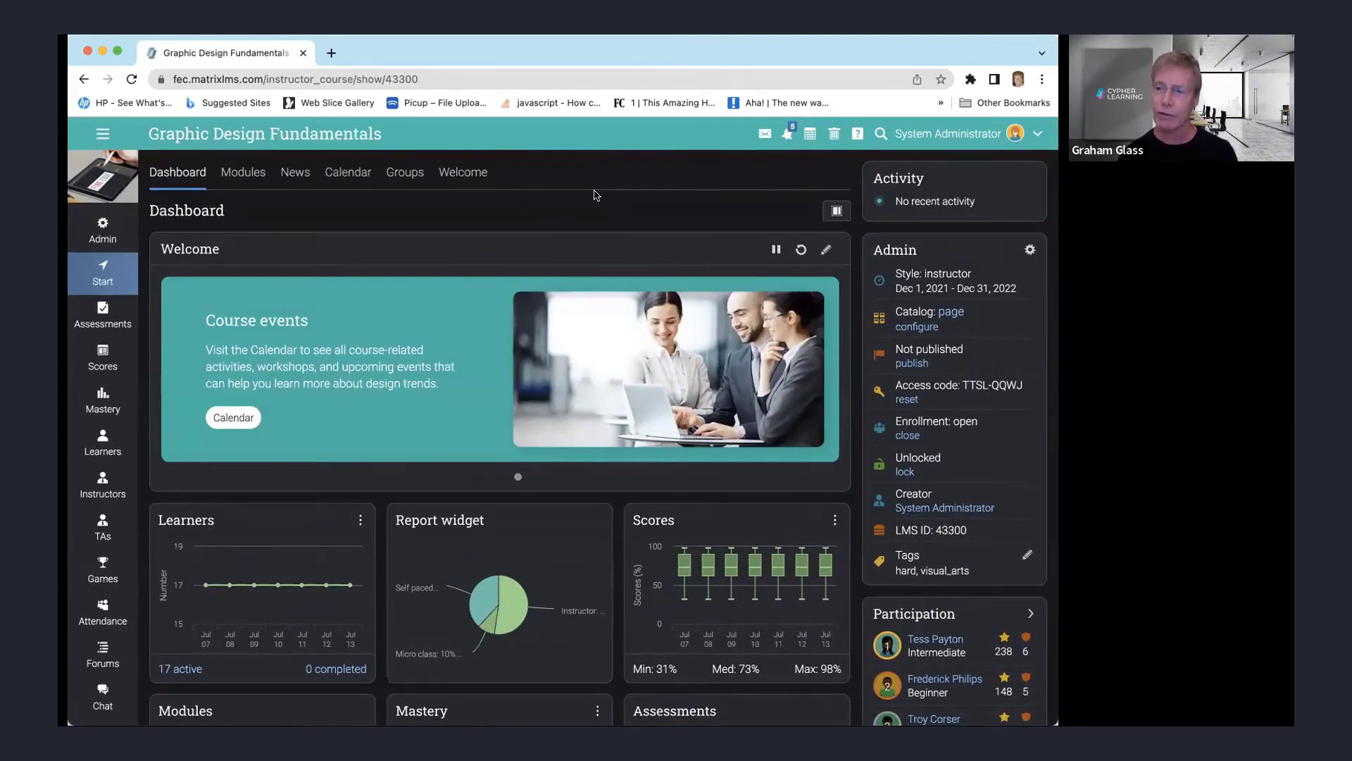
- Open the course's Features settings and review which start page and side navigation features are enabled
left_click(102, 226)
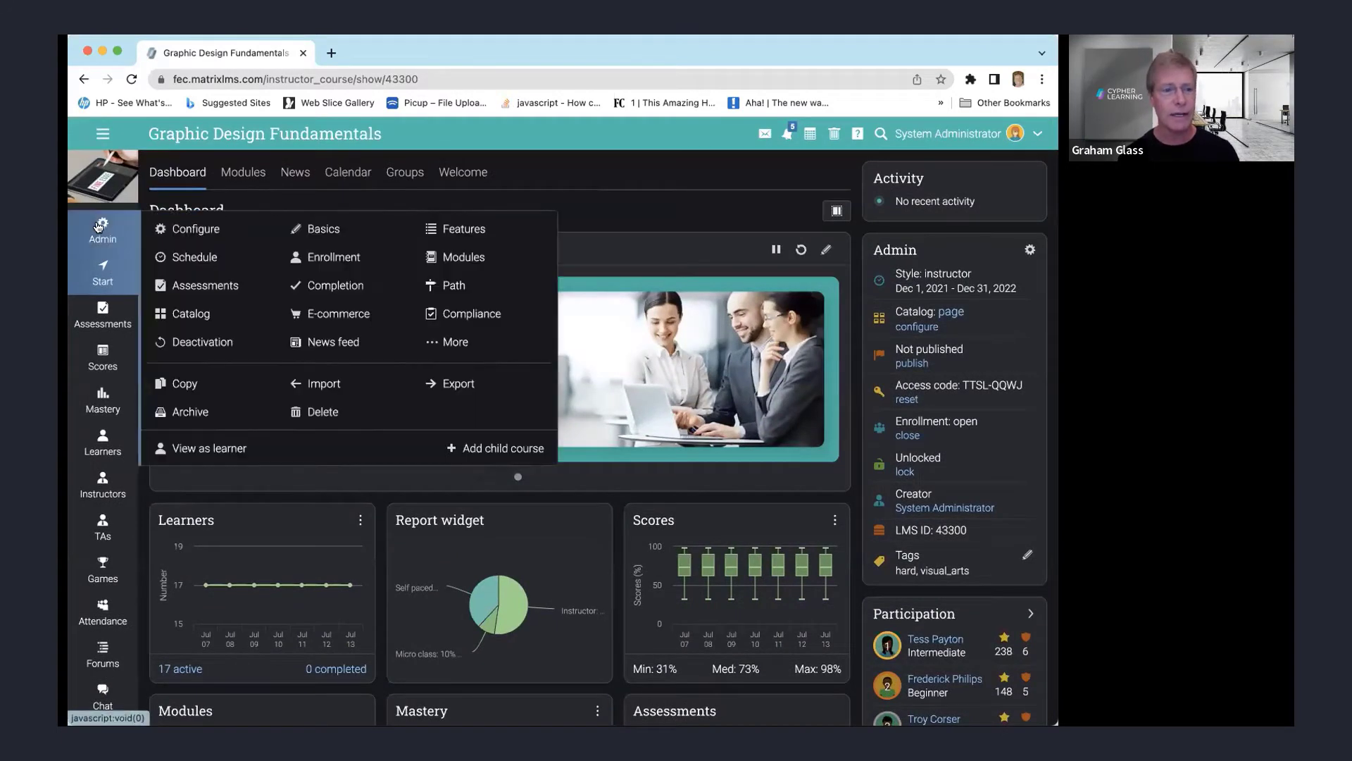
left_click(474, 228)
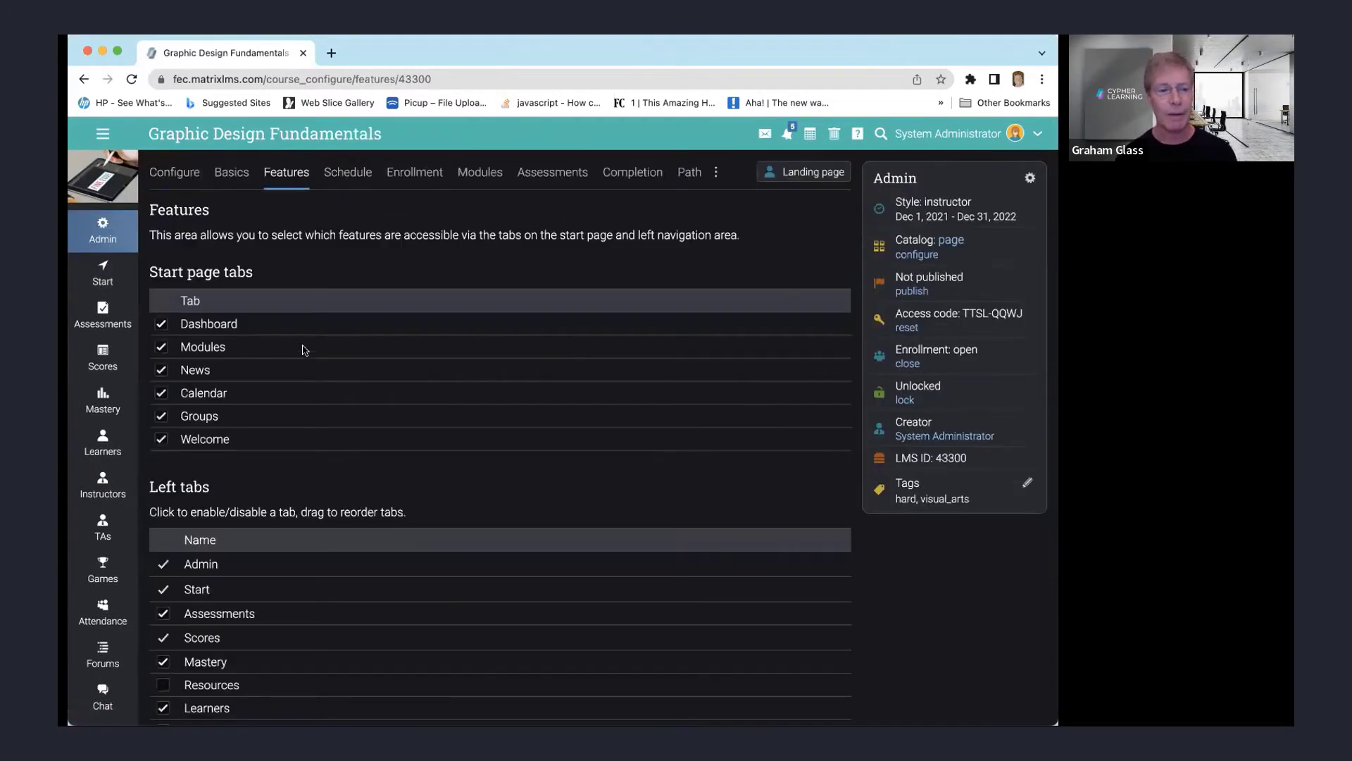
scroll(417, 329, "down", 3)
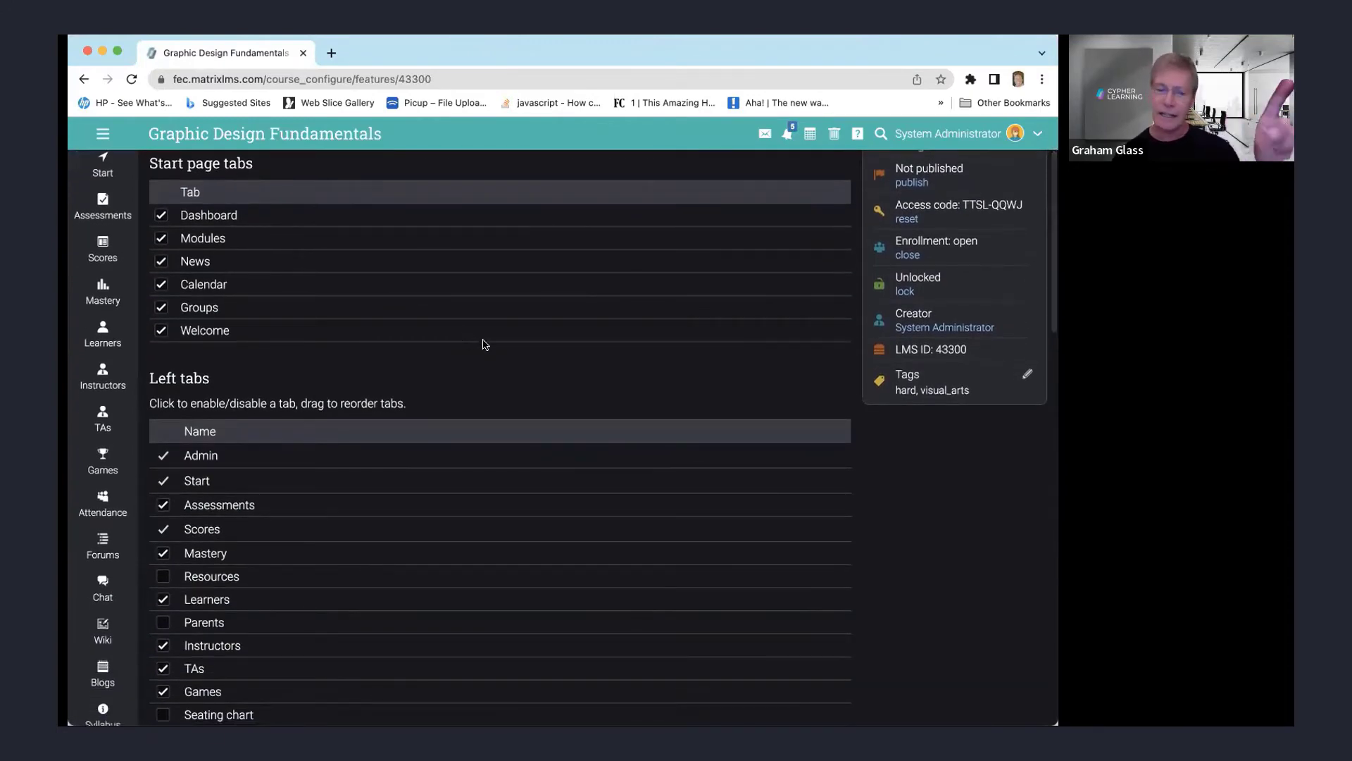
scroll(484, 344, "down", 5)
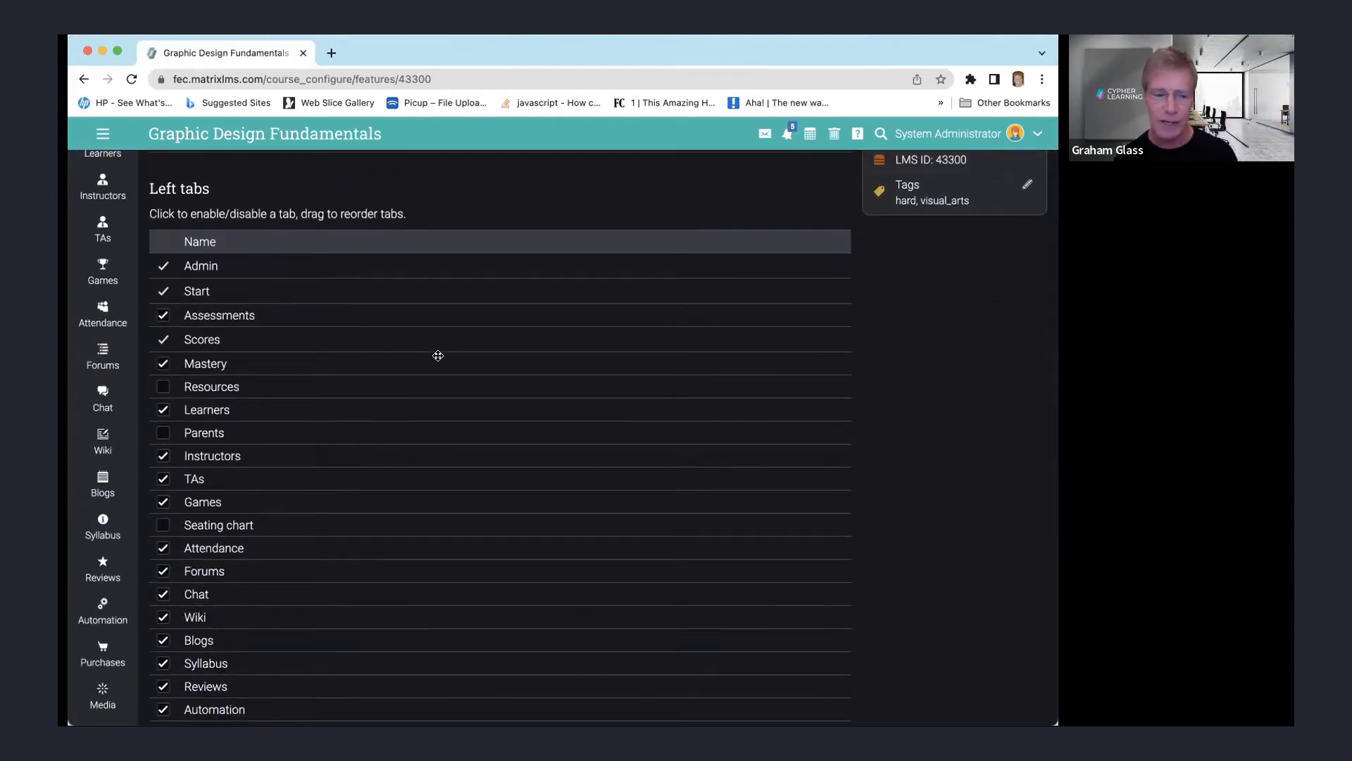
scroll(438, 356, "down", 3)
scroll(493, 275, "up", 10)
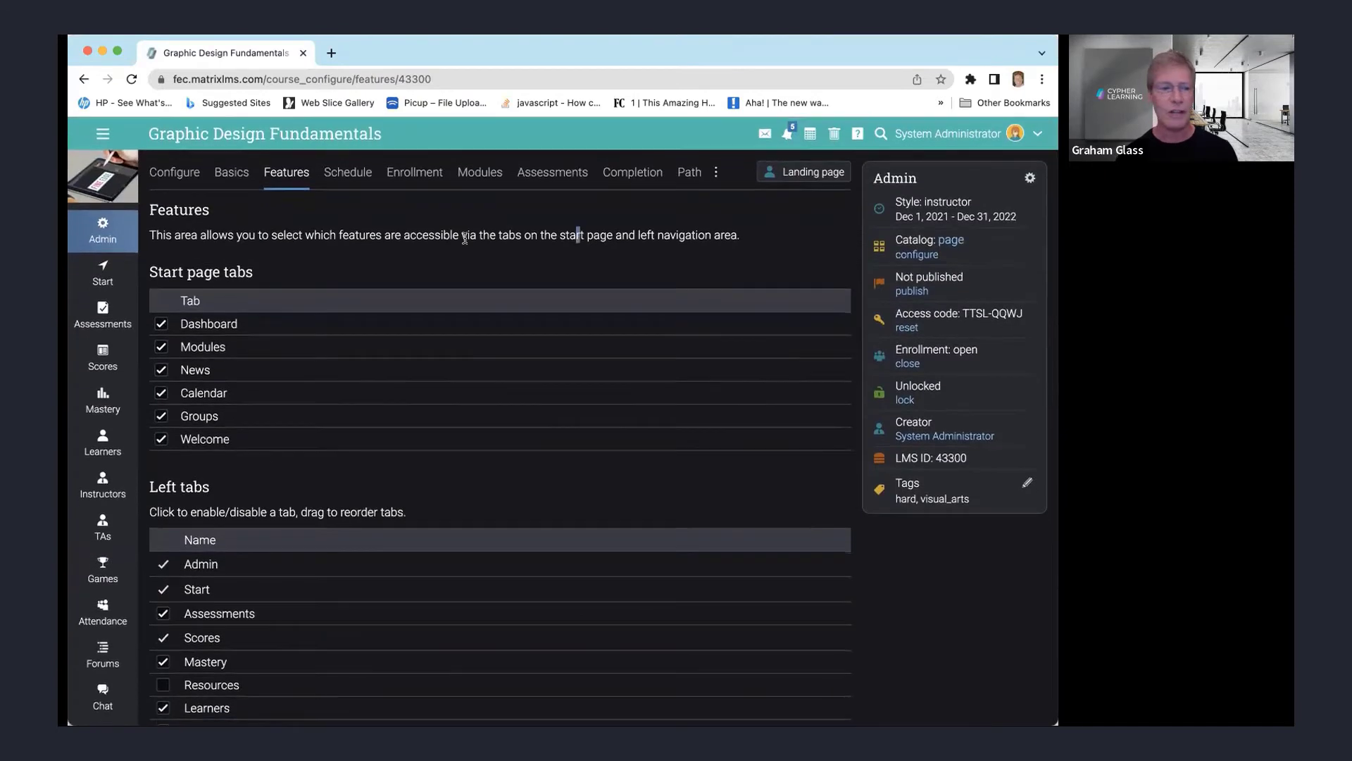
- Return to the course start page, then open its modules list and browse the module cards
left_click(107, 276)
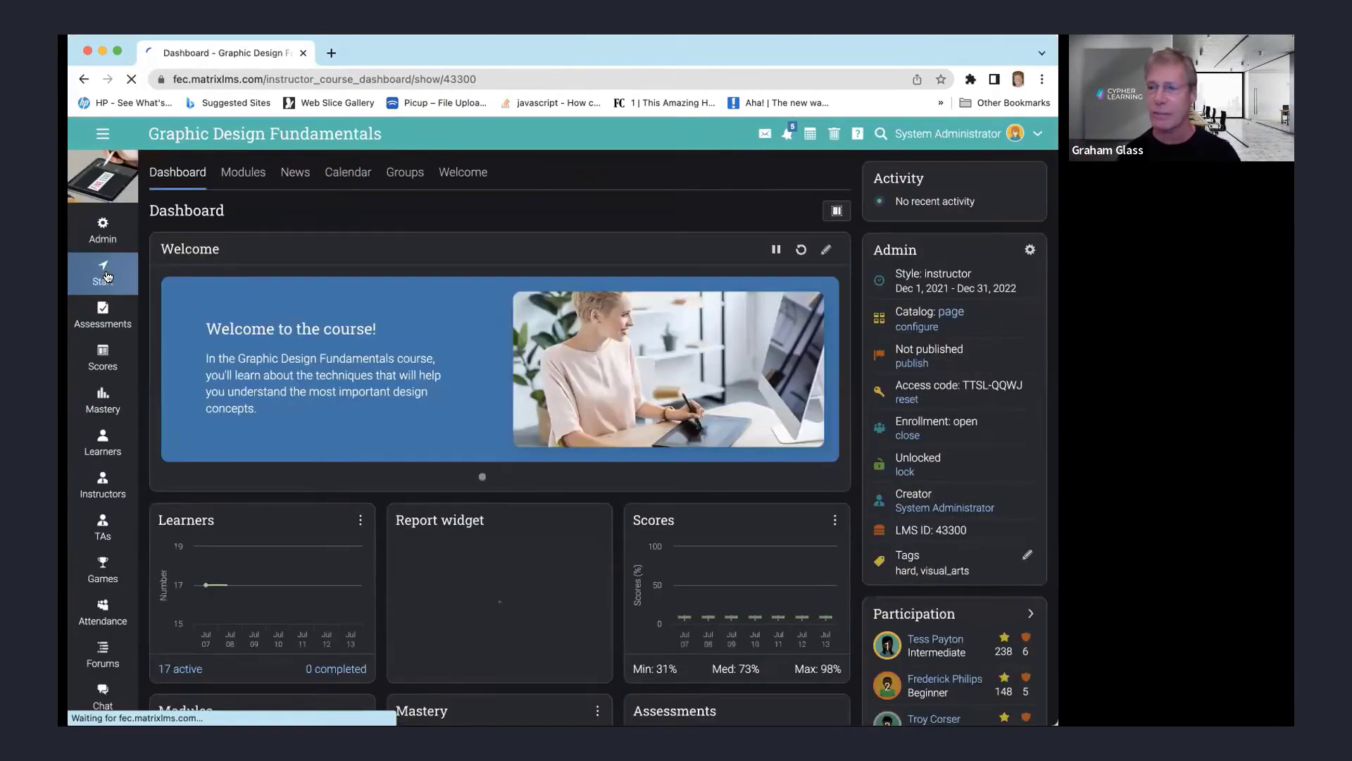
mouse_move(108, 277)
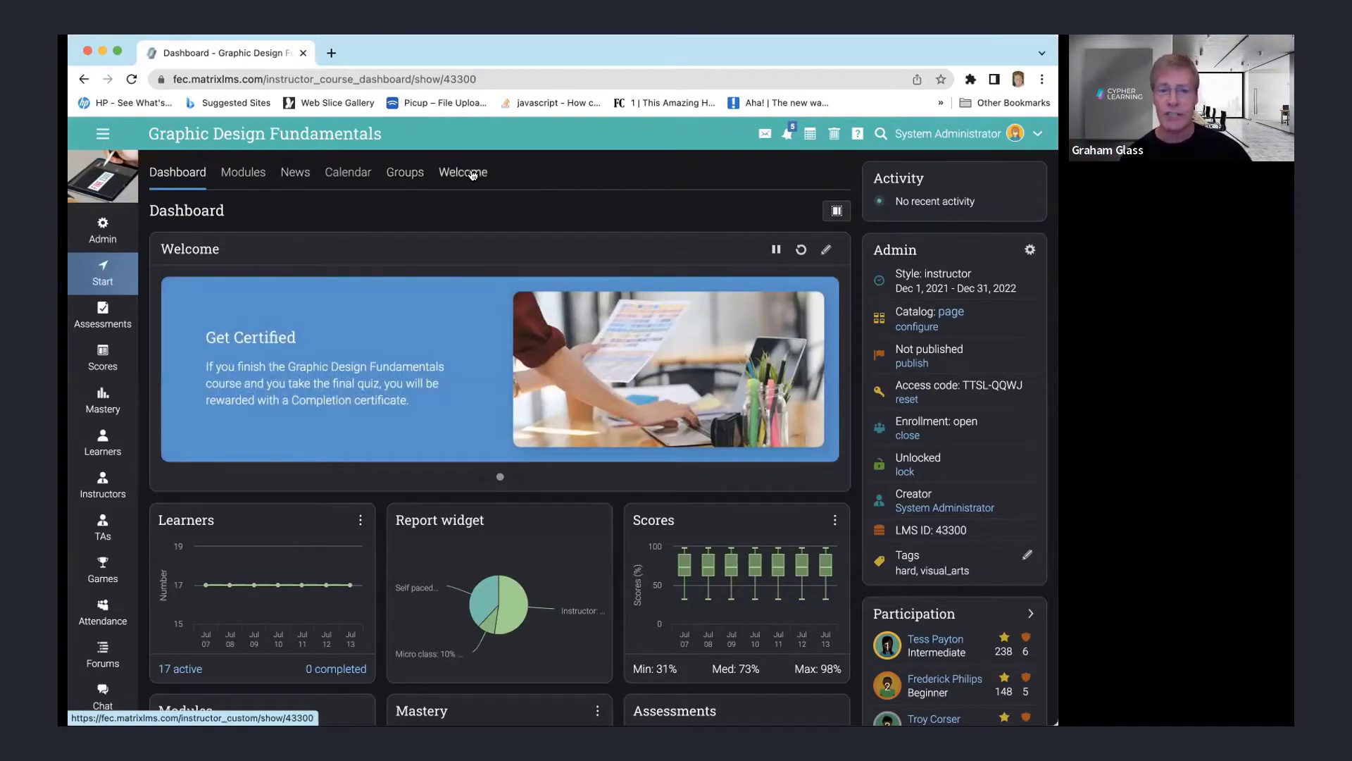
left_click(238, 173)
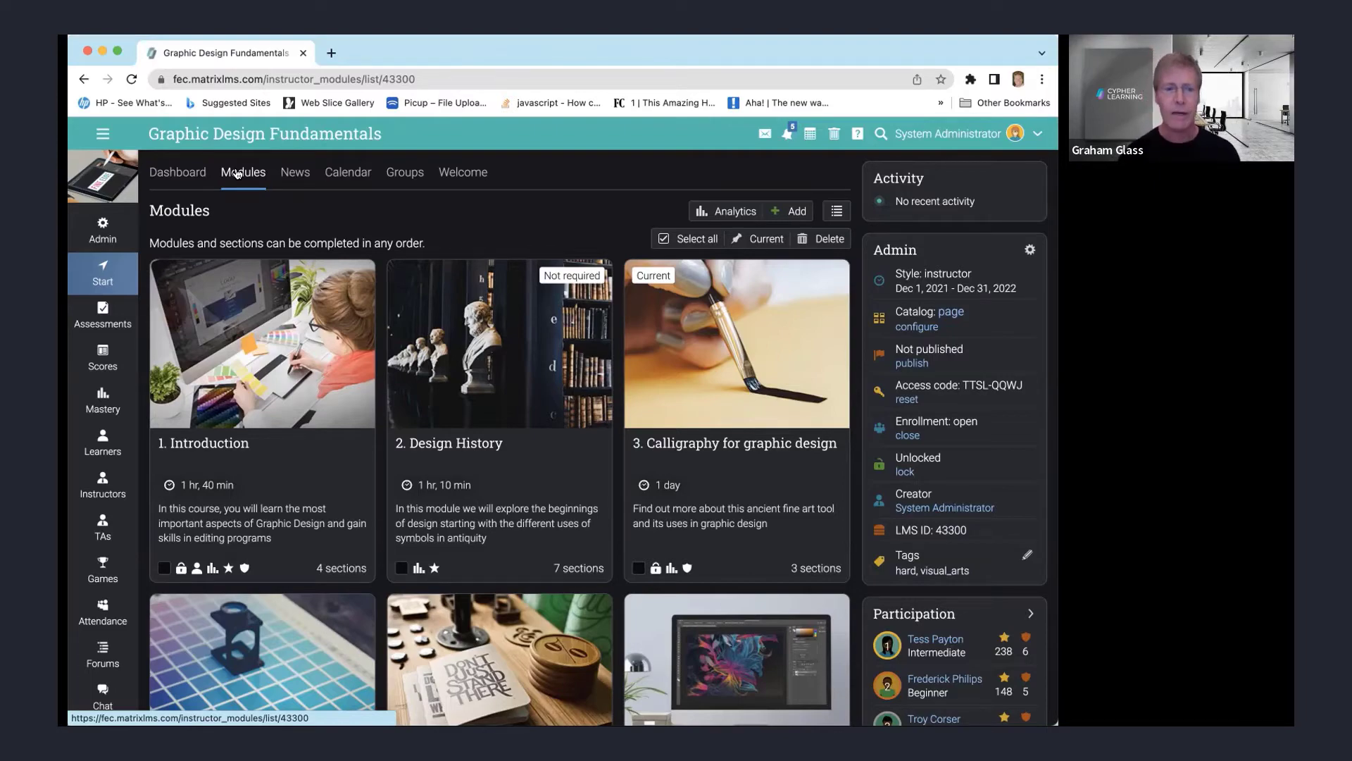
scroll(383, 280, "down", 5)
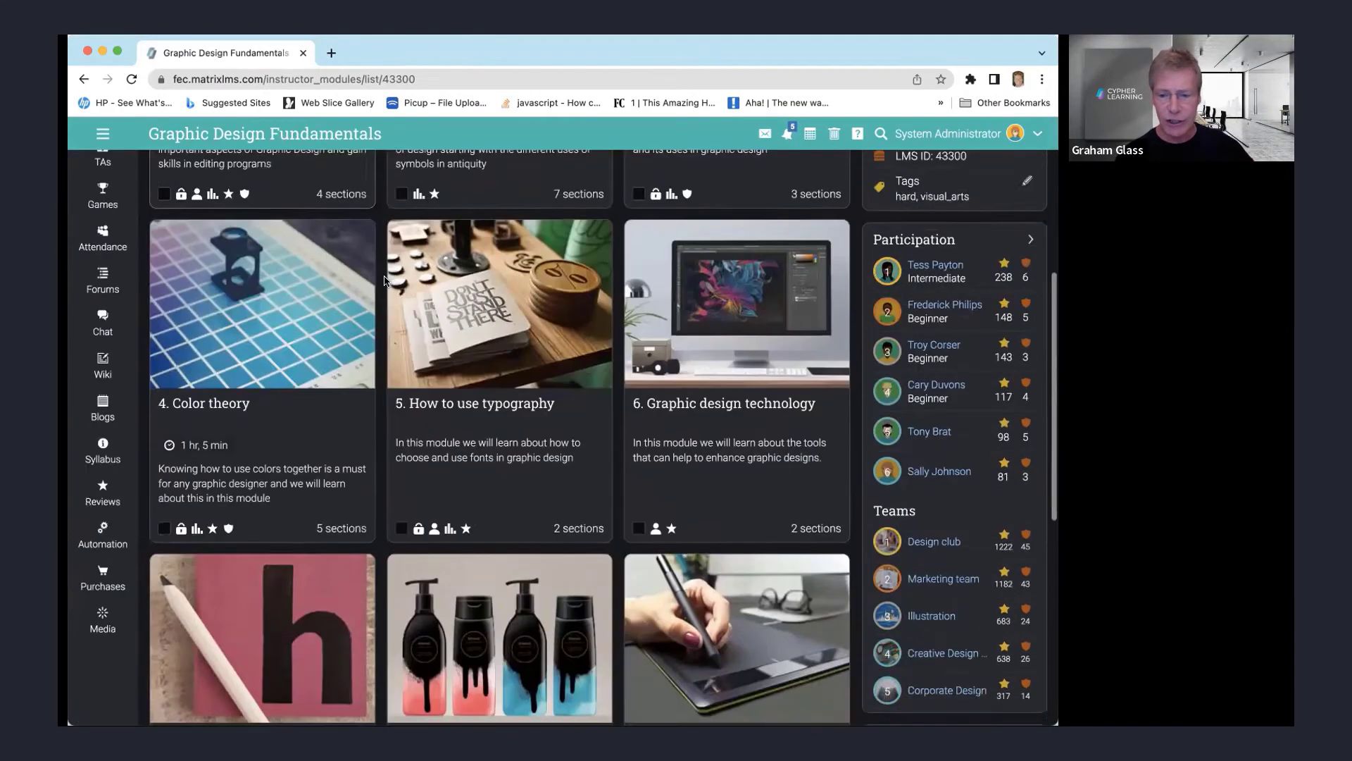
- Browse the remaining module cards and switch the portal from dark mode to light mode
scroll(384, 281, "down", 7)
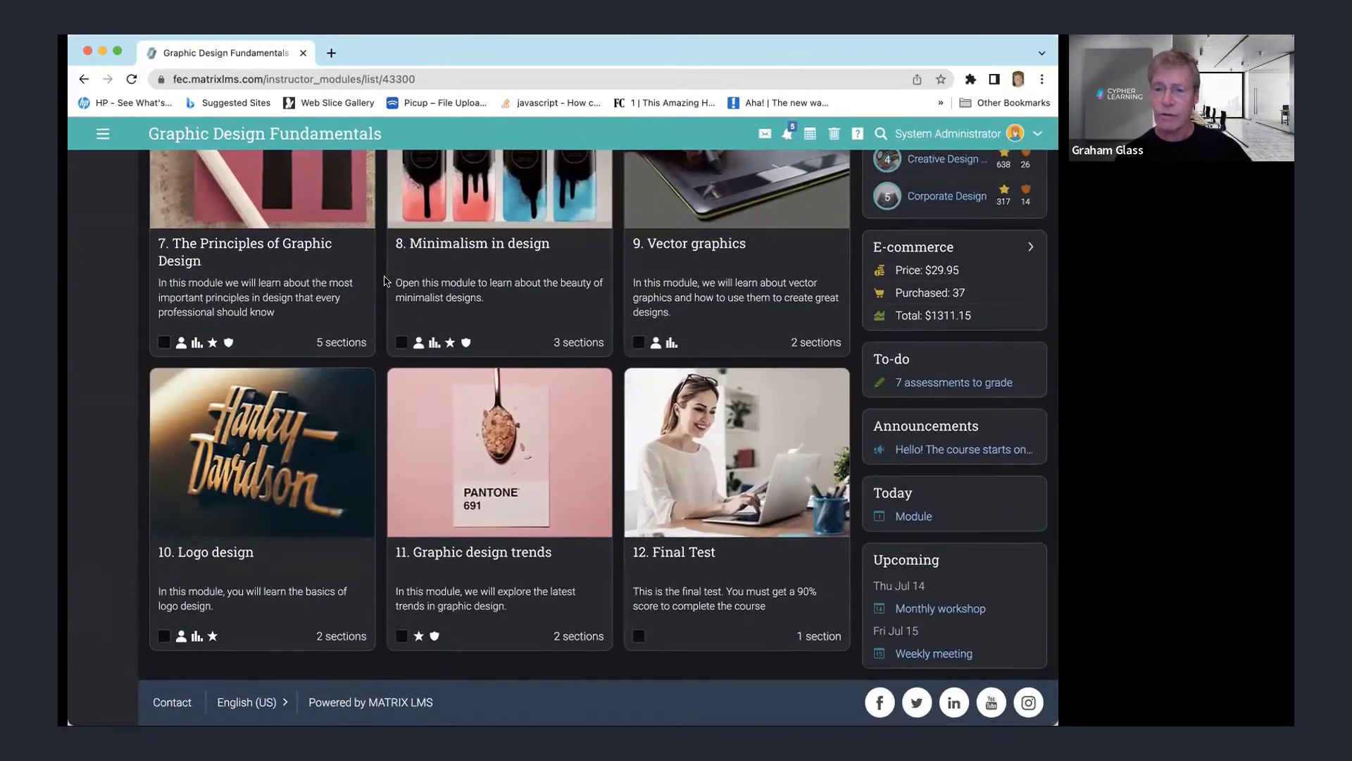
scroll(384, 281, "up", 12)
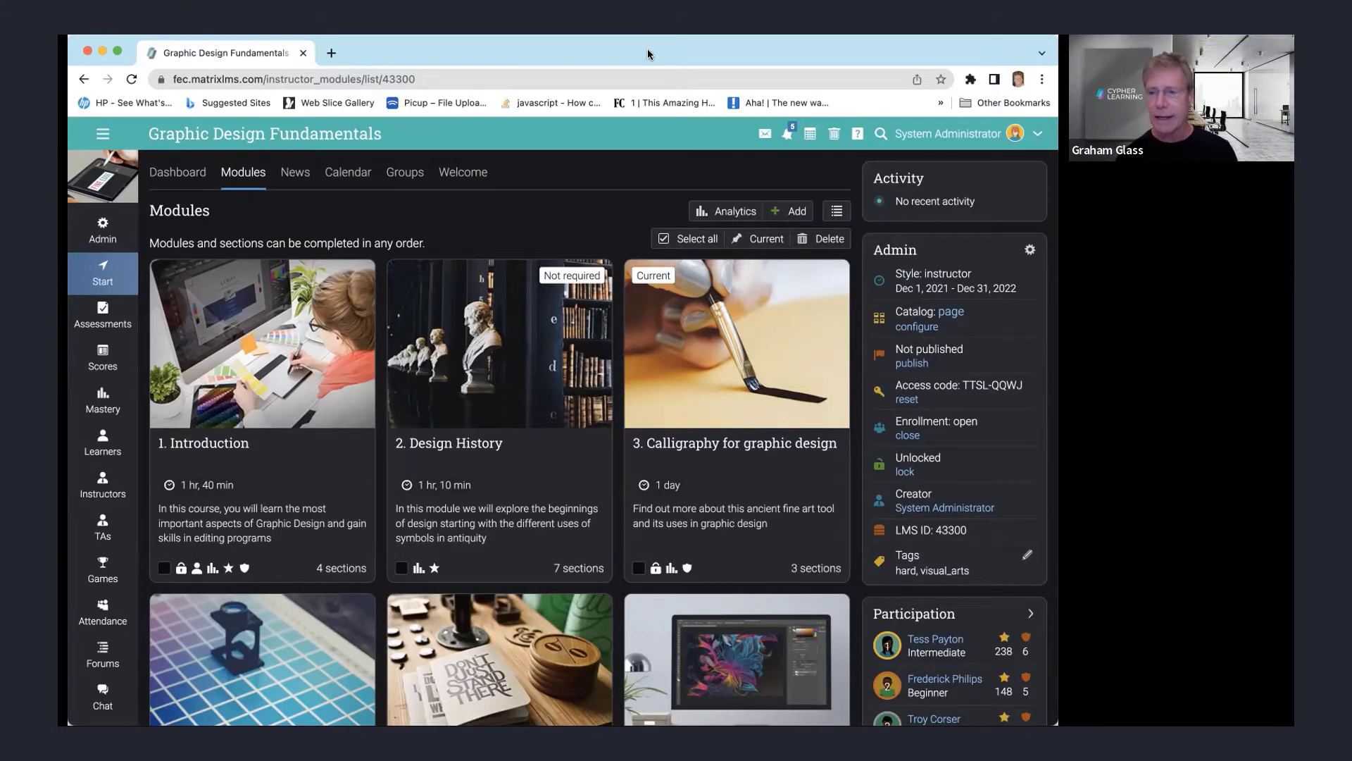
left_click(1038, 134)
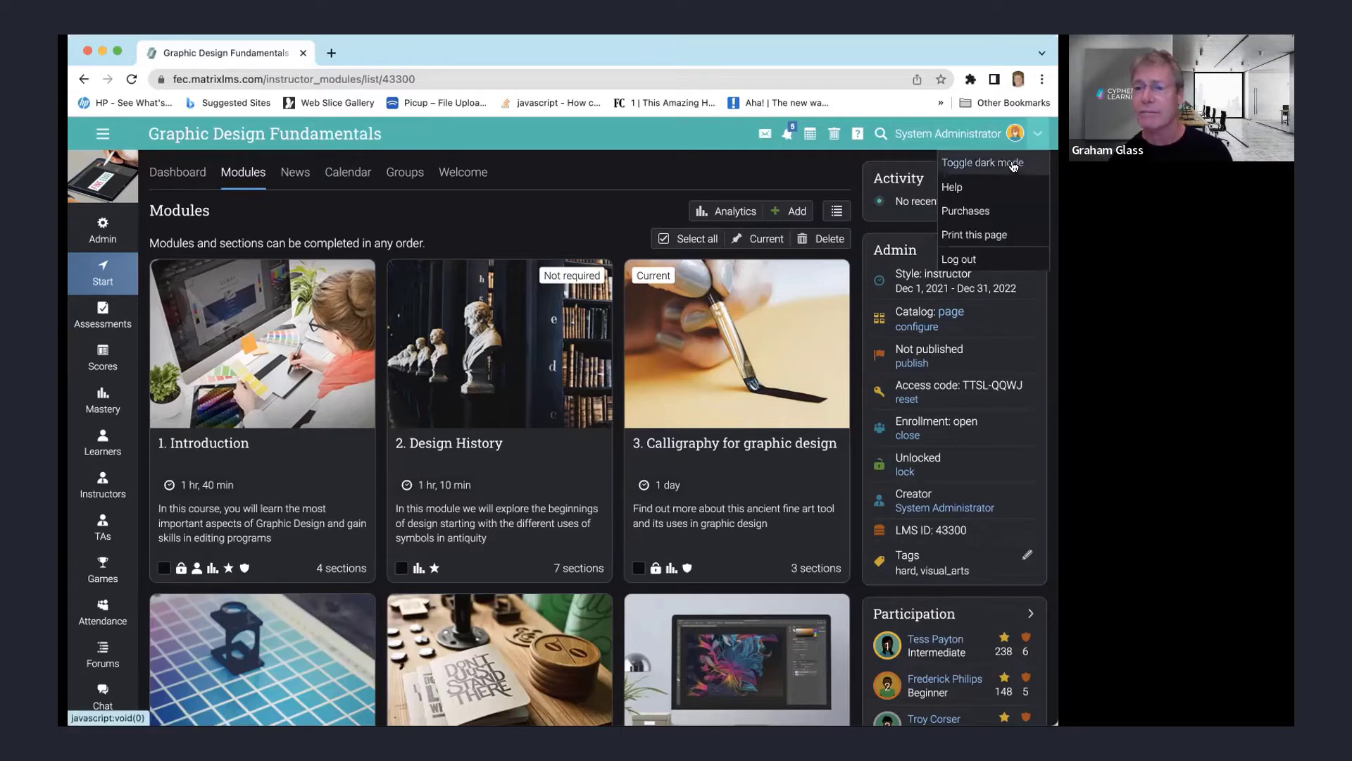
left_click(1013, 164)
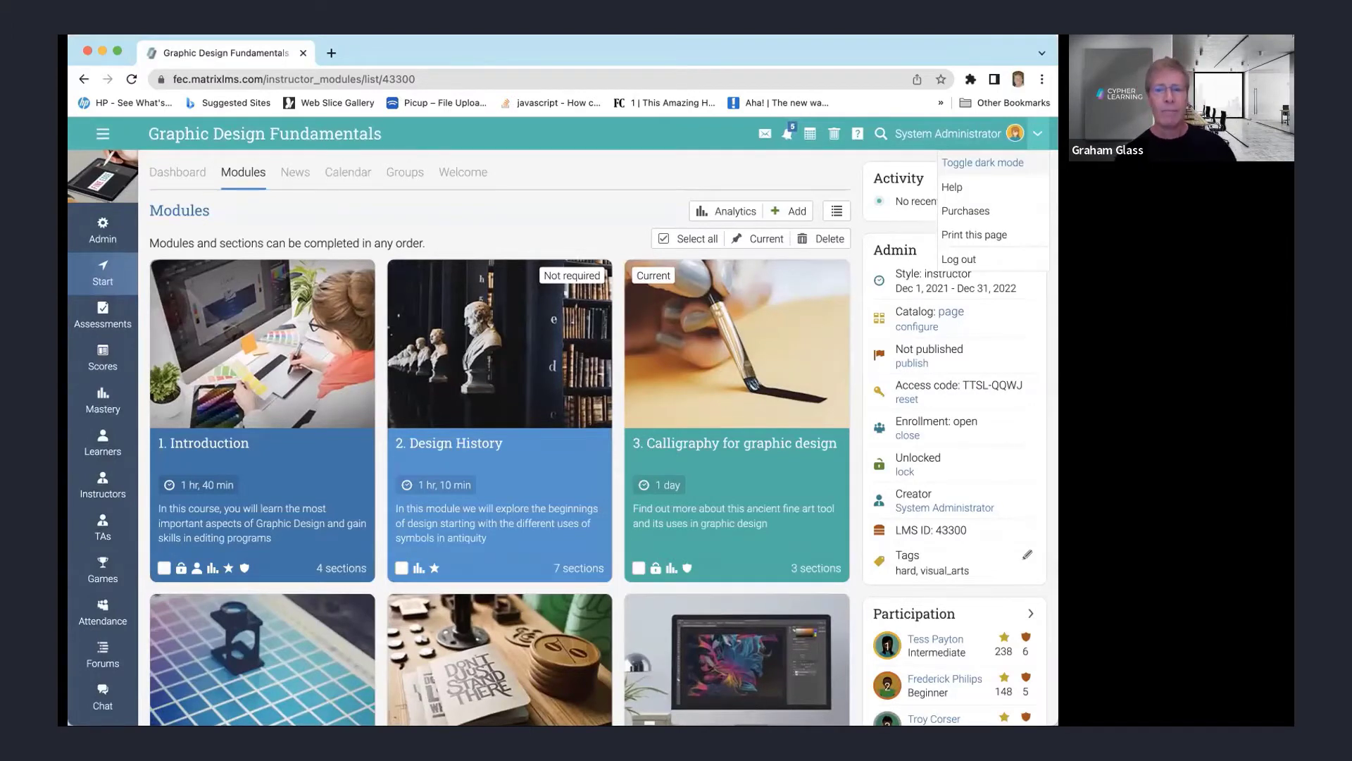
scroll(602, 166, "down", 1)
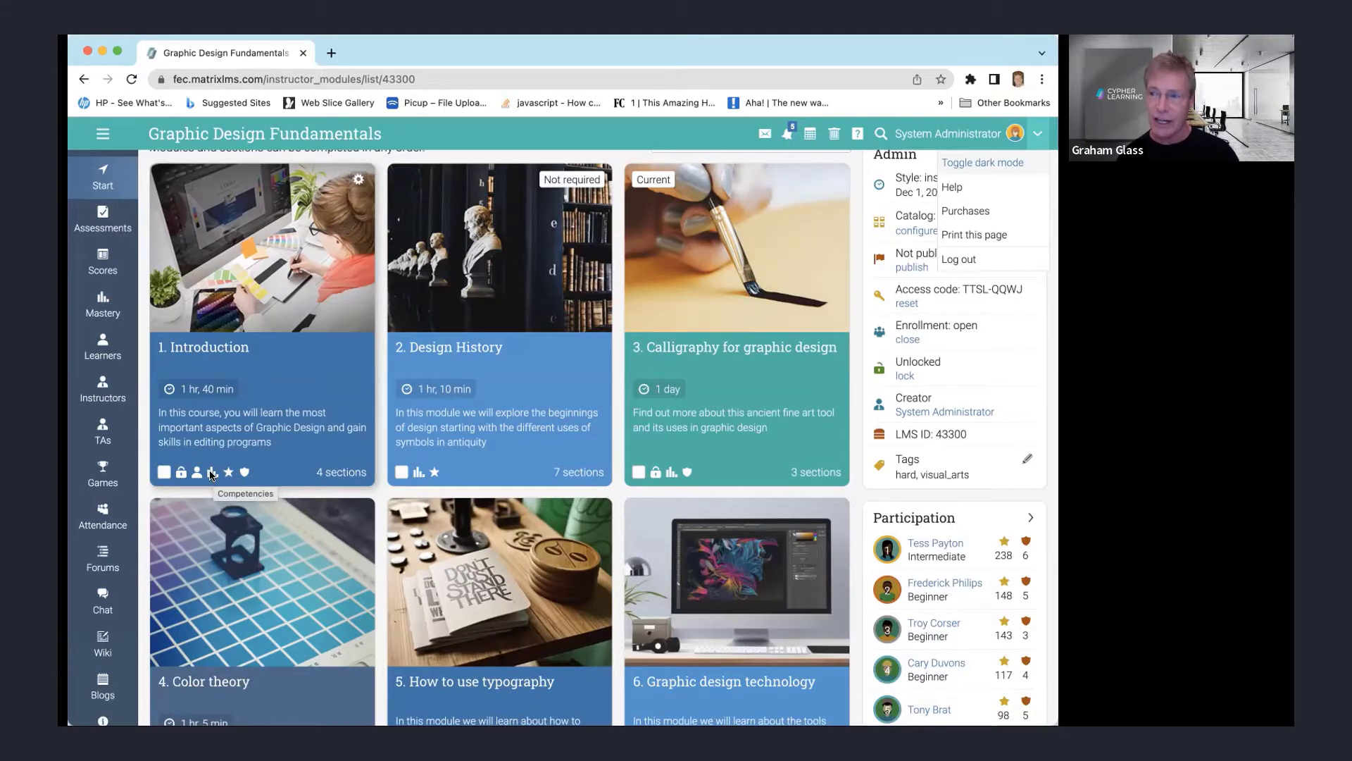
scroll(212, 474, "up", 2)
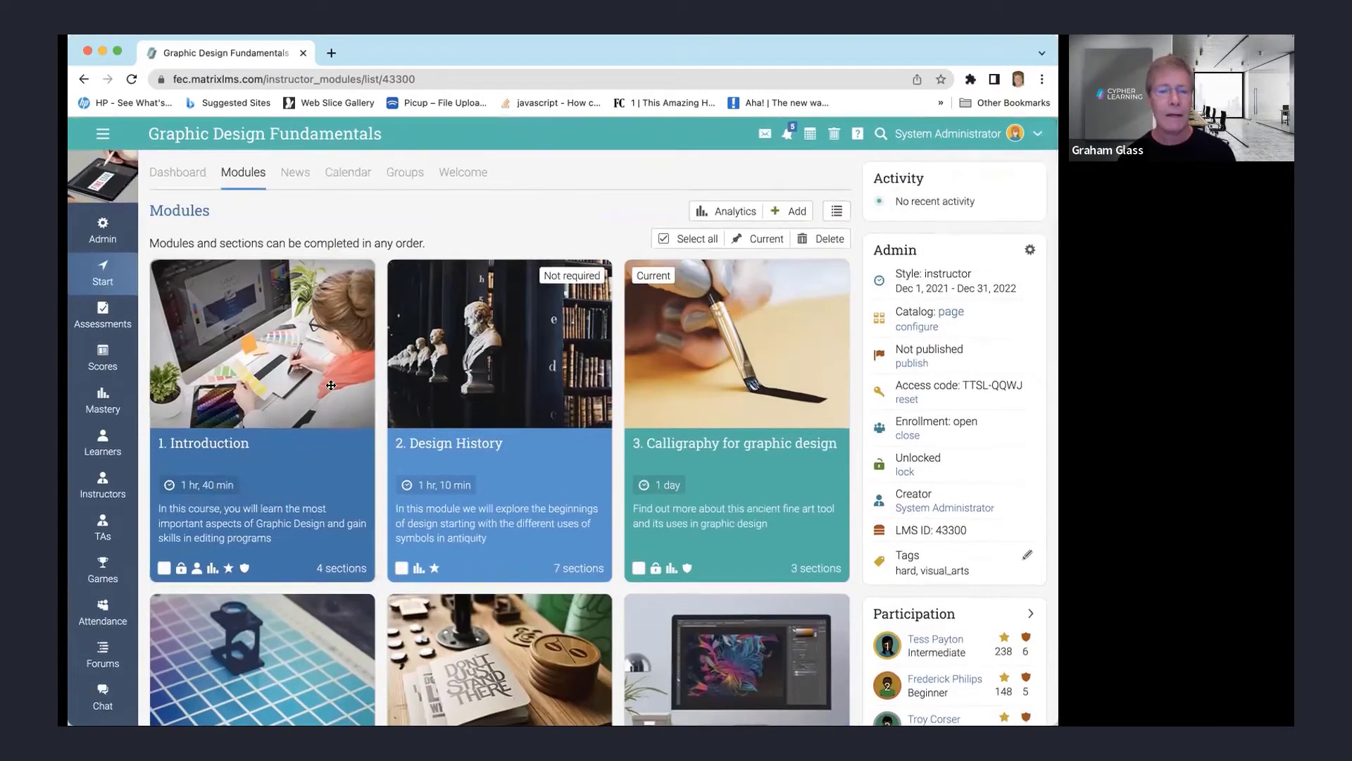
- Open the Introduction module and collapse its outline so that only the module titles are listed
left_click(219, 442)
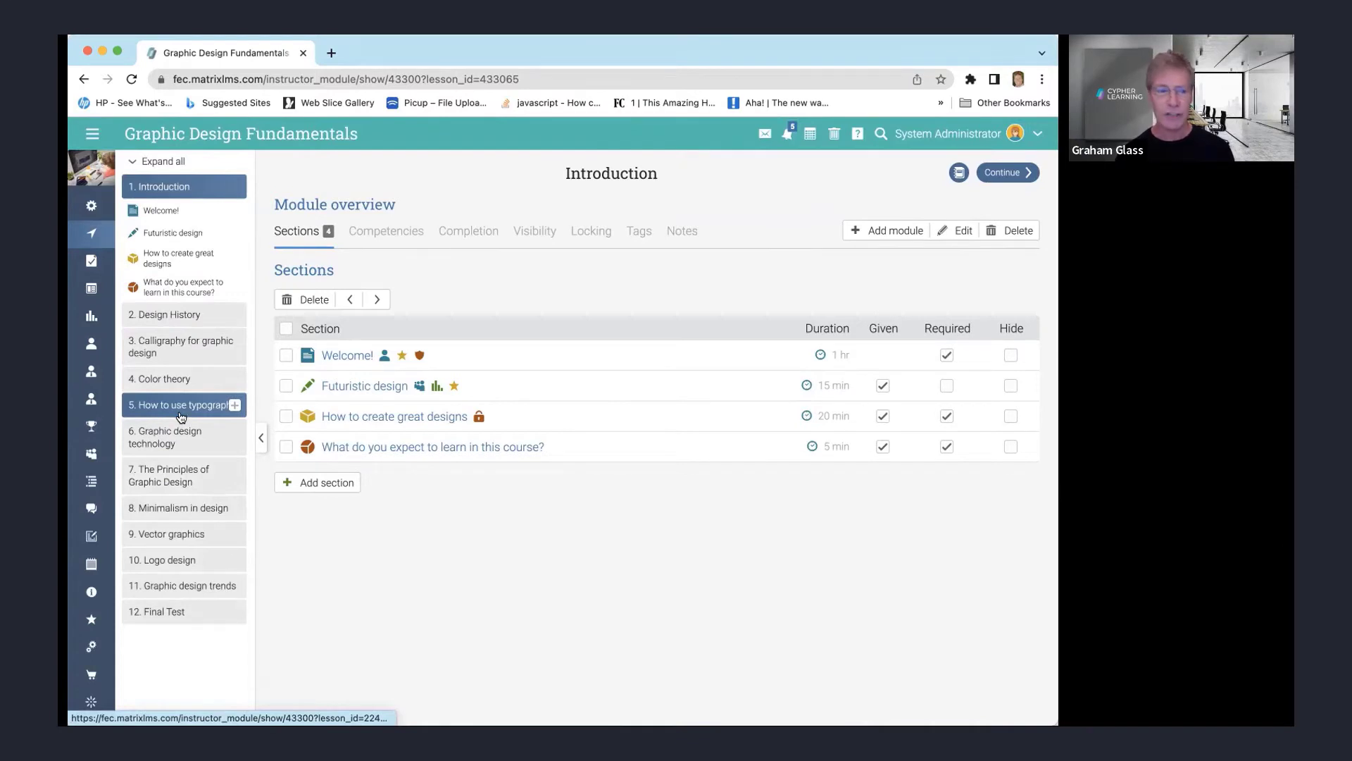
left_click(185, 162)
left_click(186, 162)
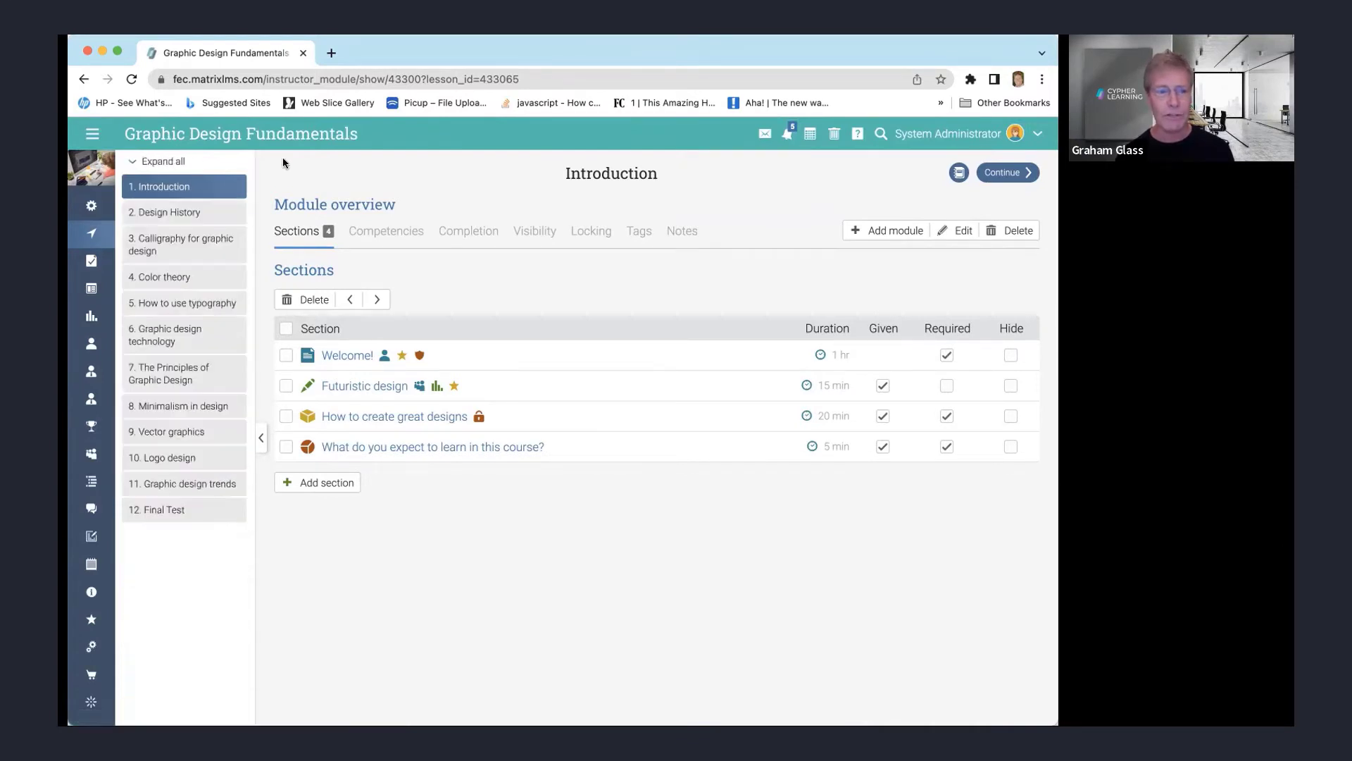
left_click(259, 438)
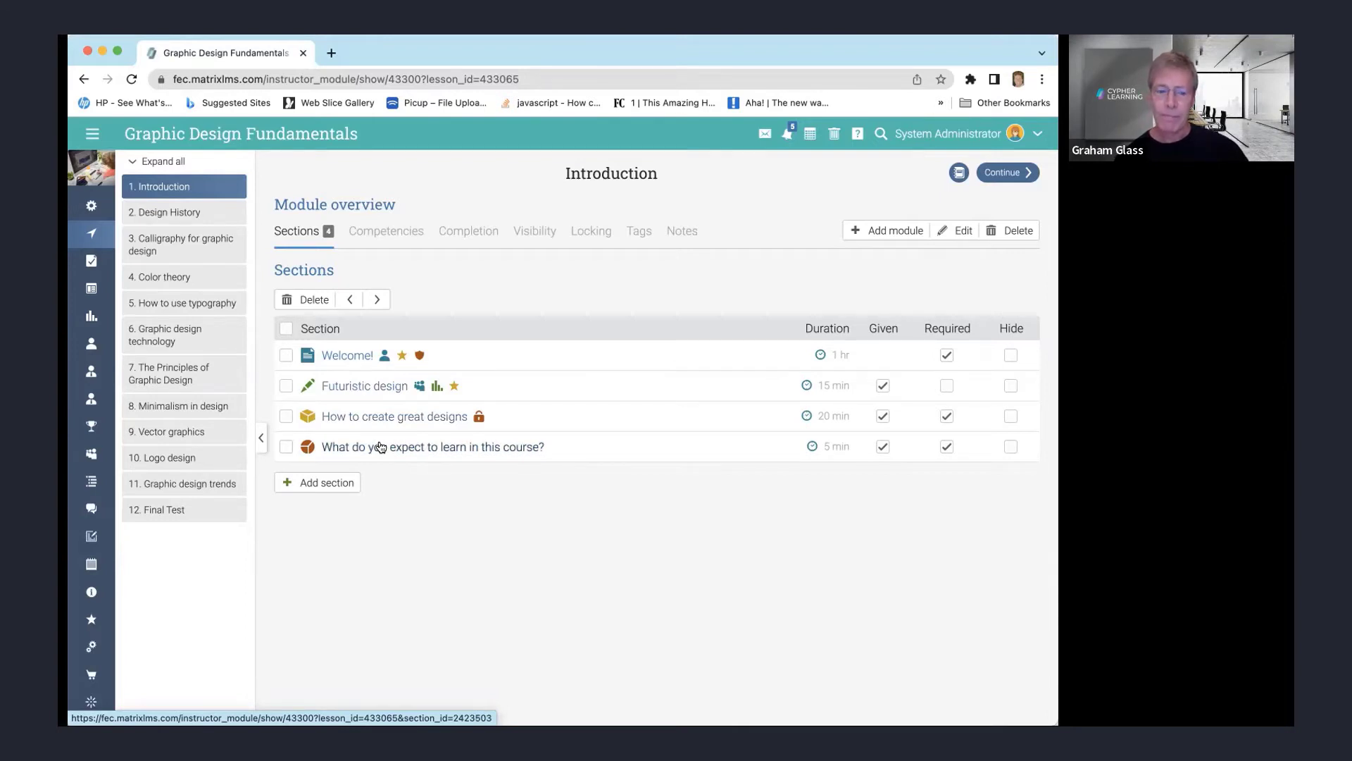
- Review the content and assessment types that can be added as a section to the Introduction module
left_click(334, 482)
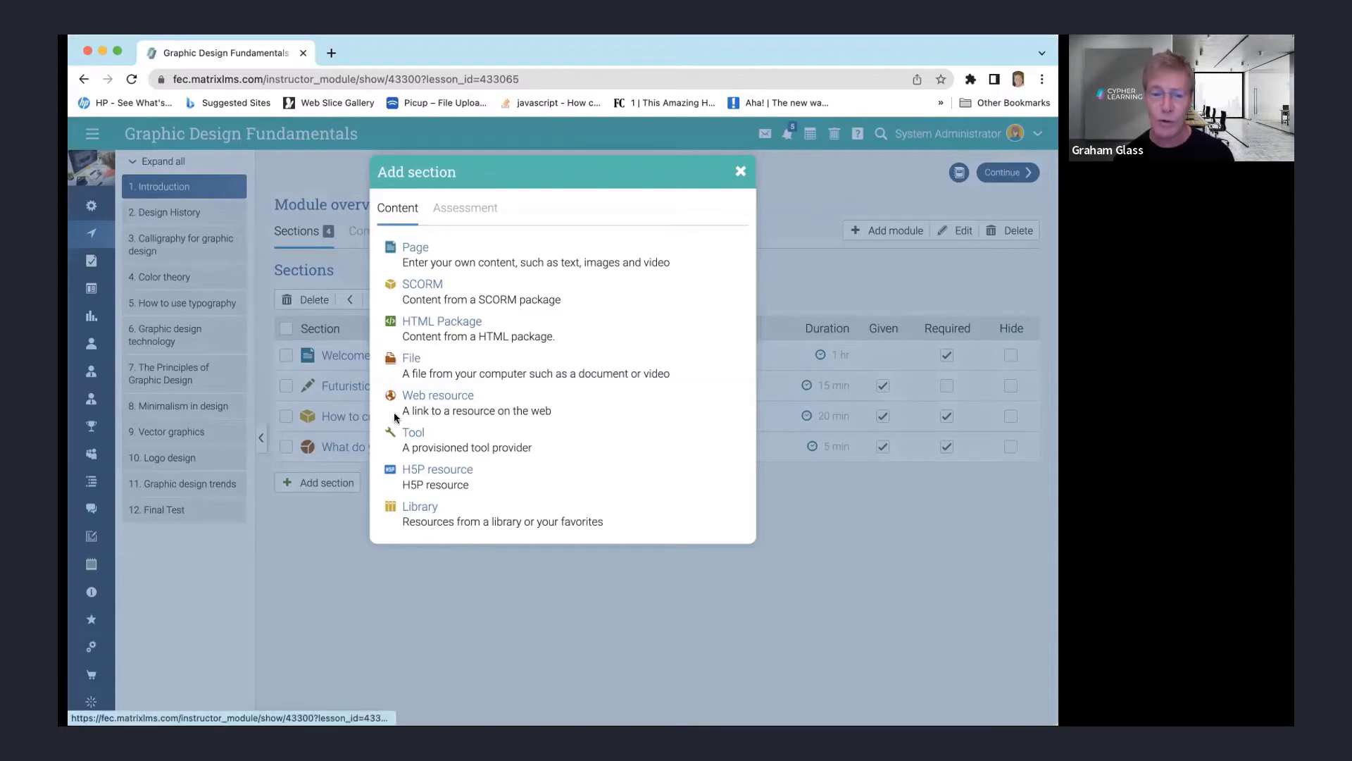
left_click(465, 208)
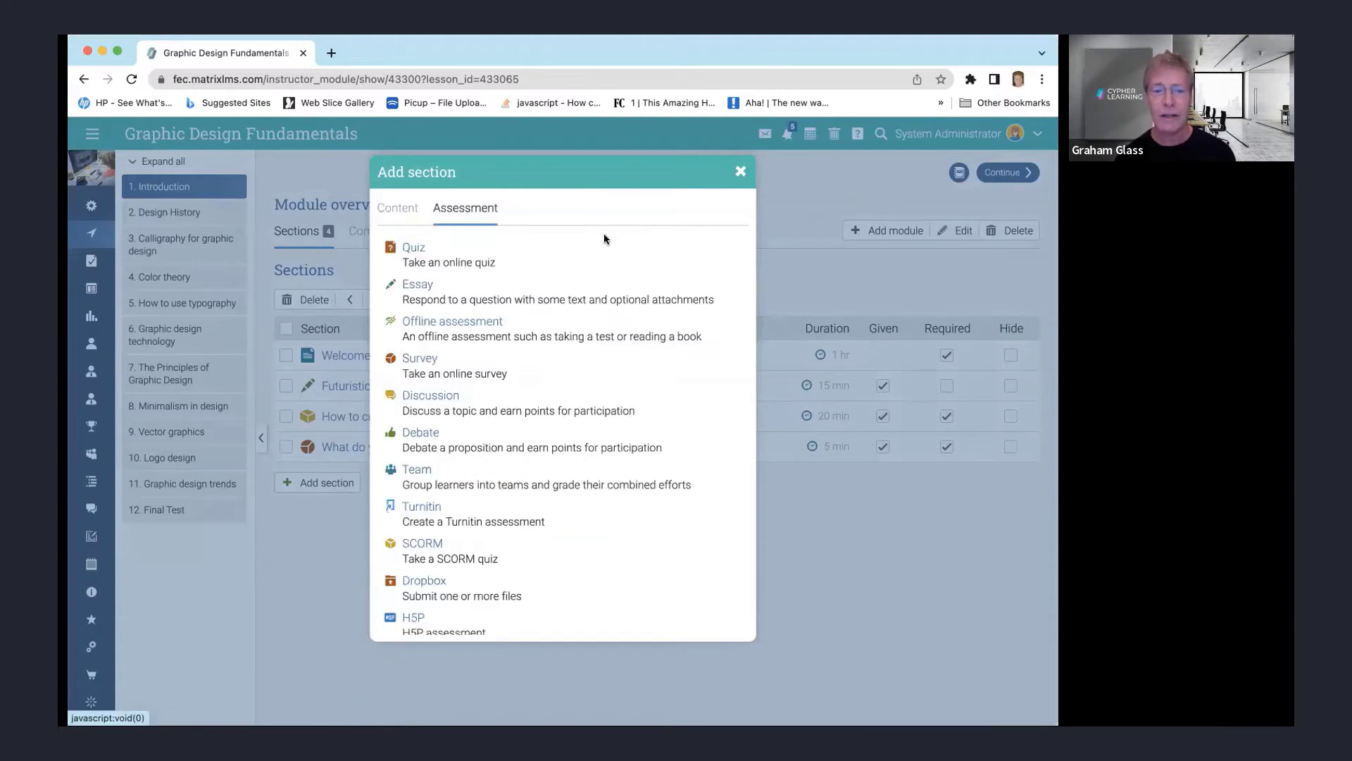
scroll(646, 337, "down", 2)
scroll(645, 337, "up", 3)
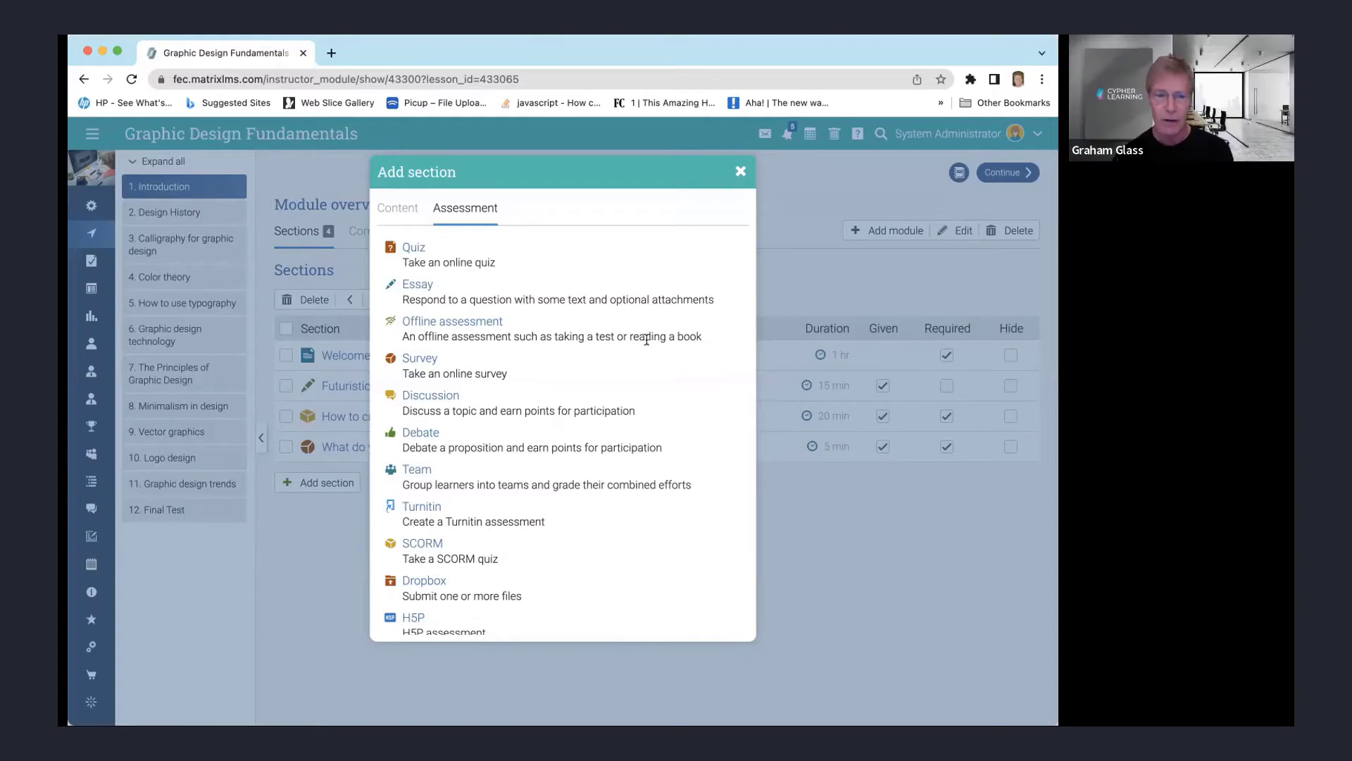
scroll(430, 254, "down", 1)
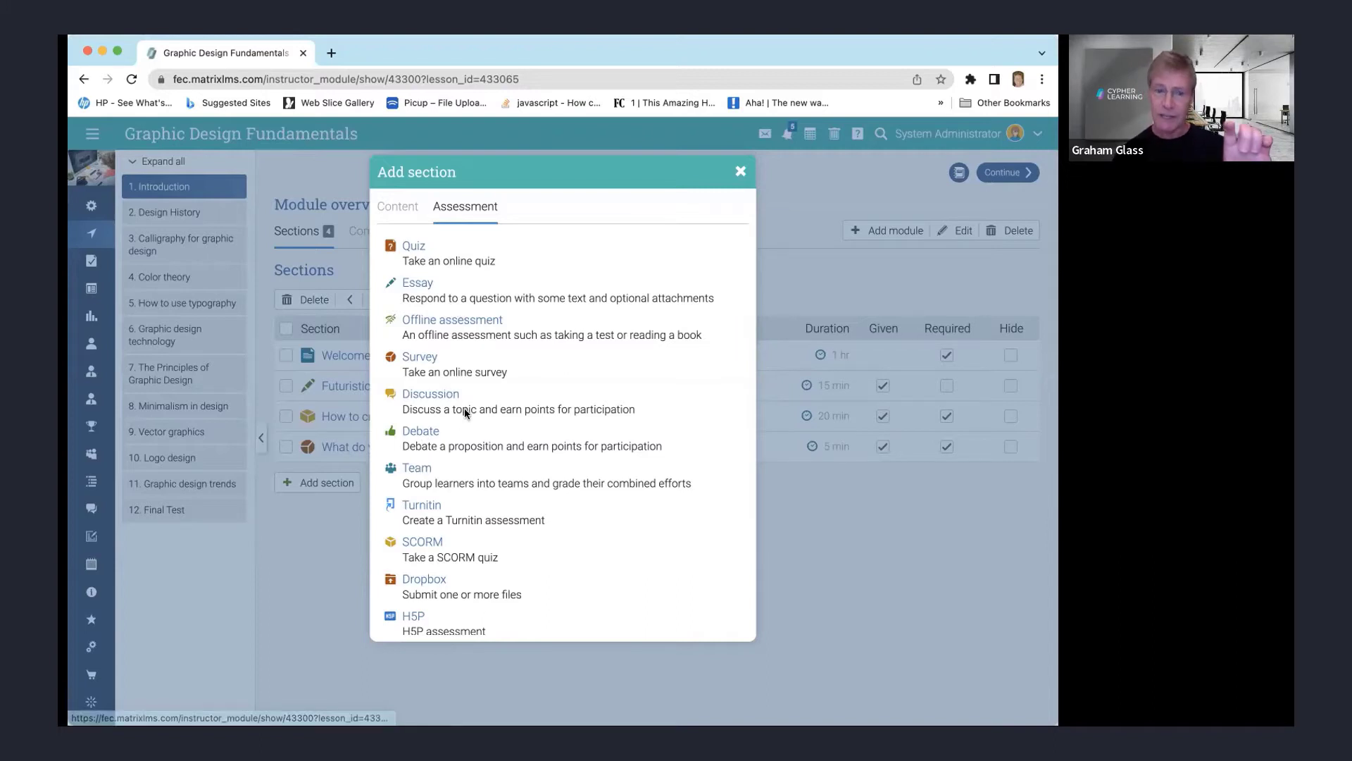
scroll(493, 391, "up", 1)
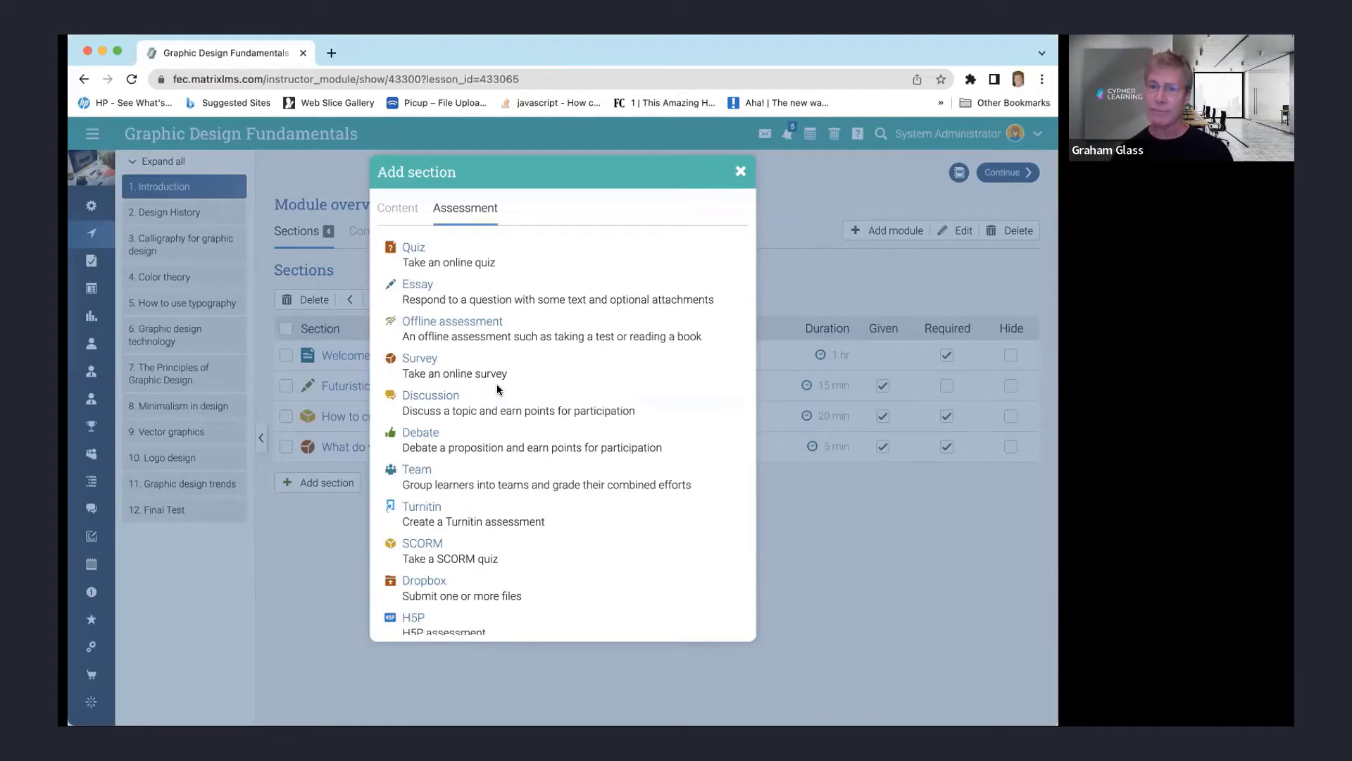
- Open the skills.cypherlearning.com portal in a new browser tab and view its home dashboard
left_click(331, 53)
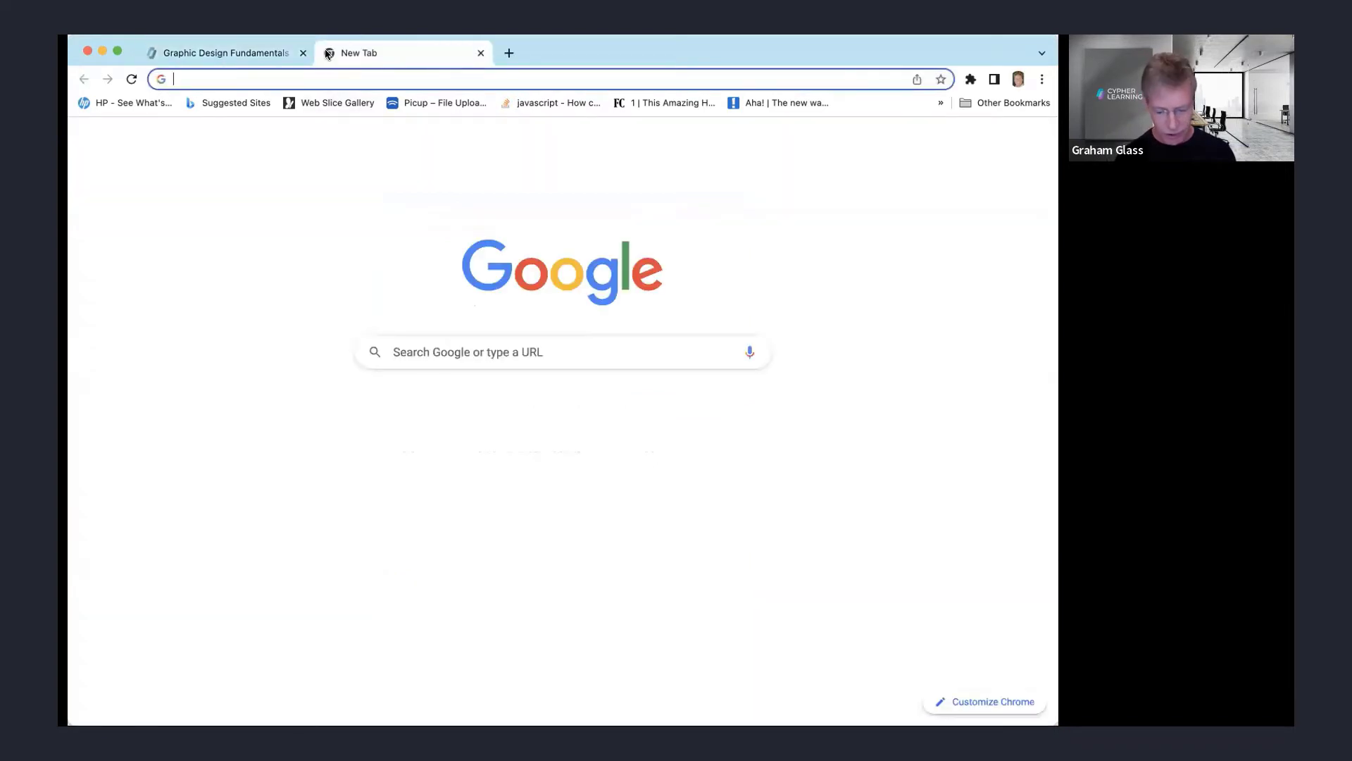
type("ski")
key("Return")
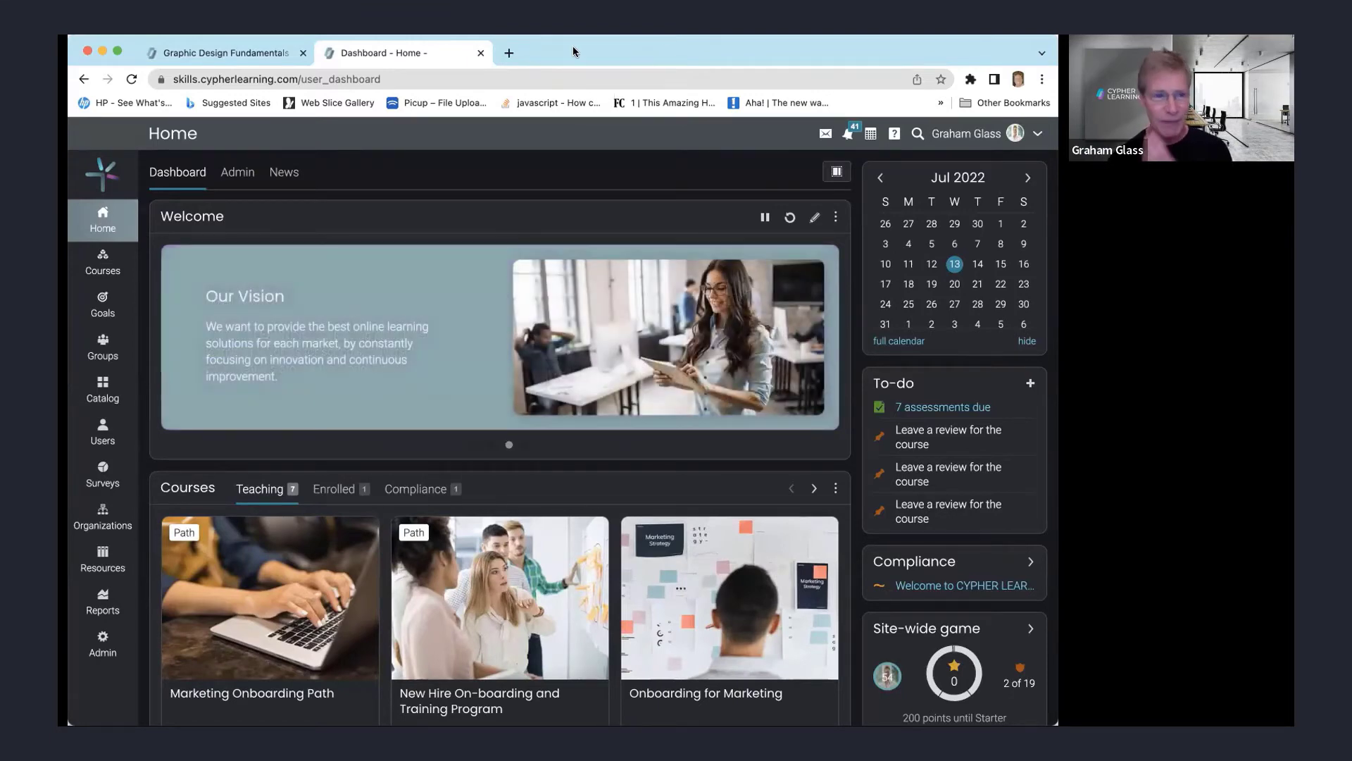
- Return to the course without adding a section and review the Introduction module's completion requirements and actions
left_click(270, 53)
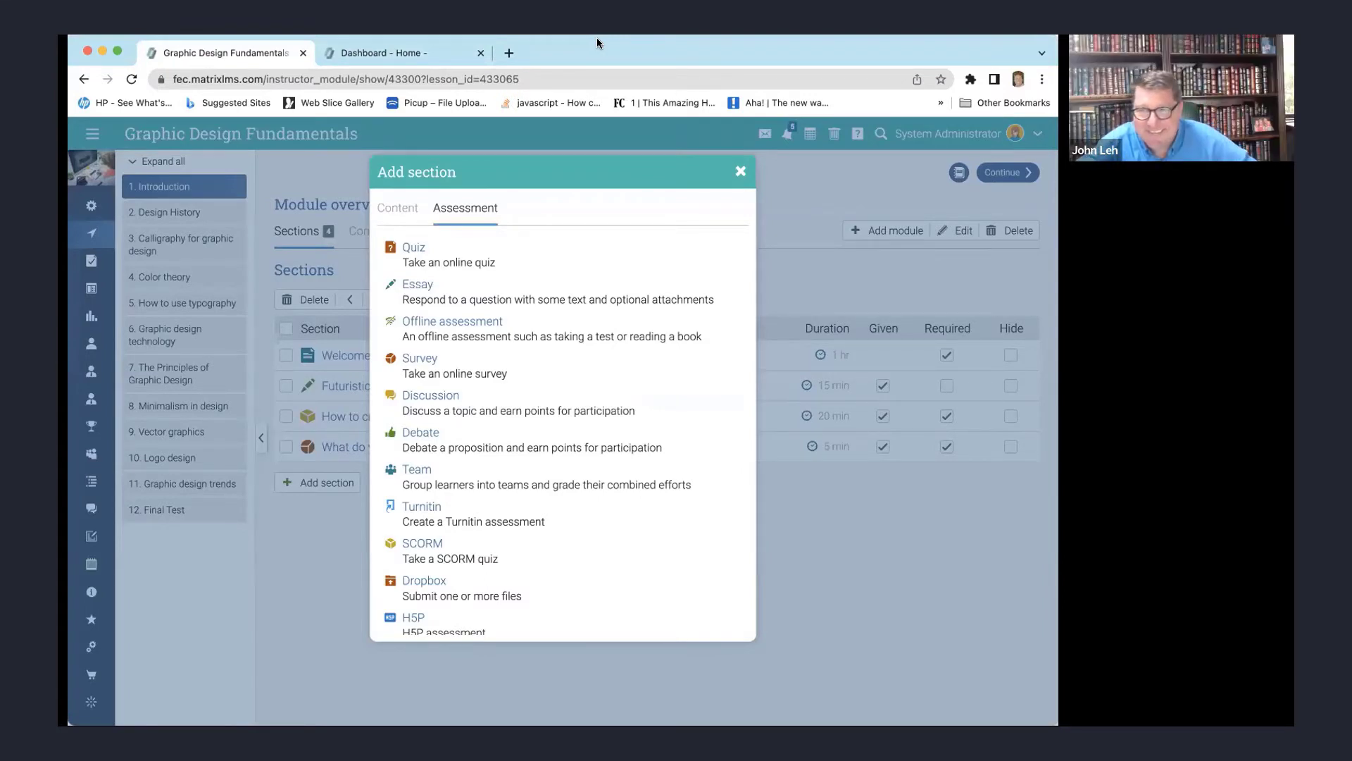
left_click(740, 171)
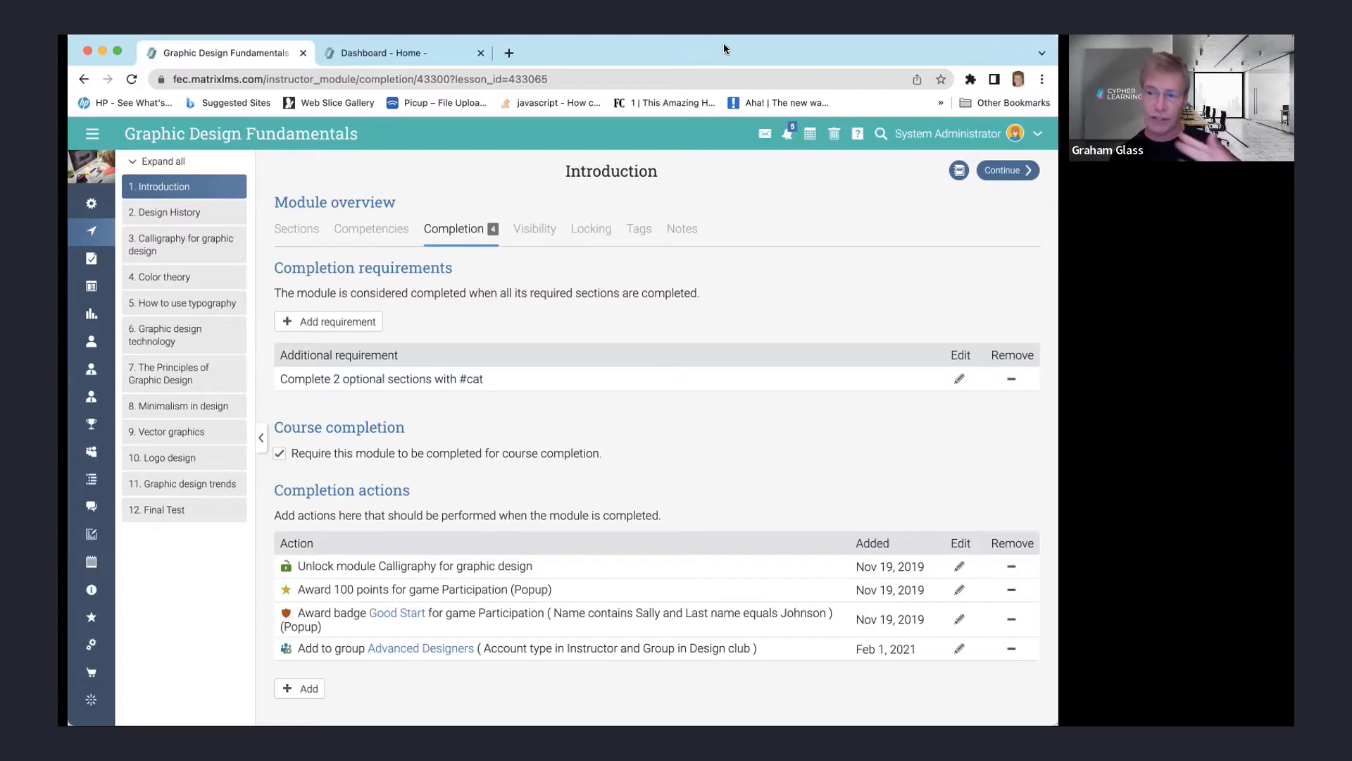
- Go back to the course's modules list and look over the module cards, participation, teams and e-commerce widgets
left_click(613, 180)
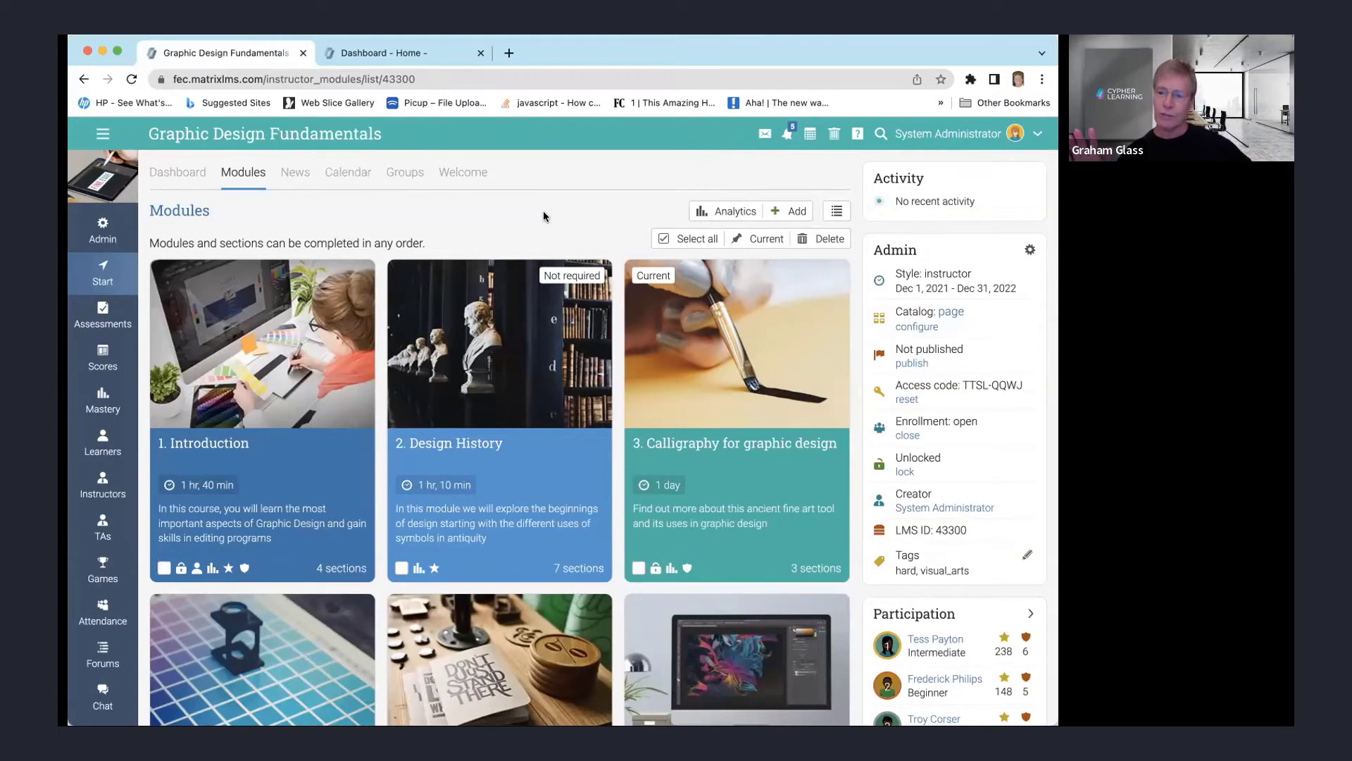
scroll(956, 416, "down", 1)
scroll(956, 415, "down", 4)
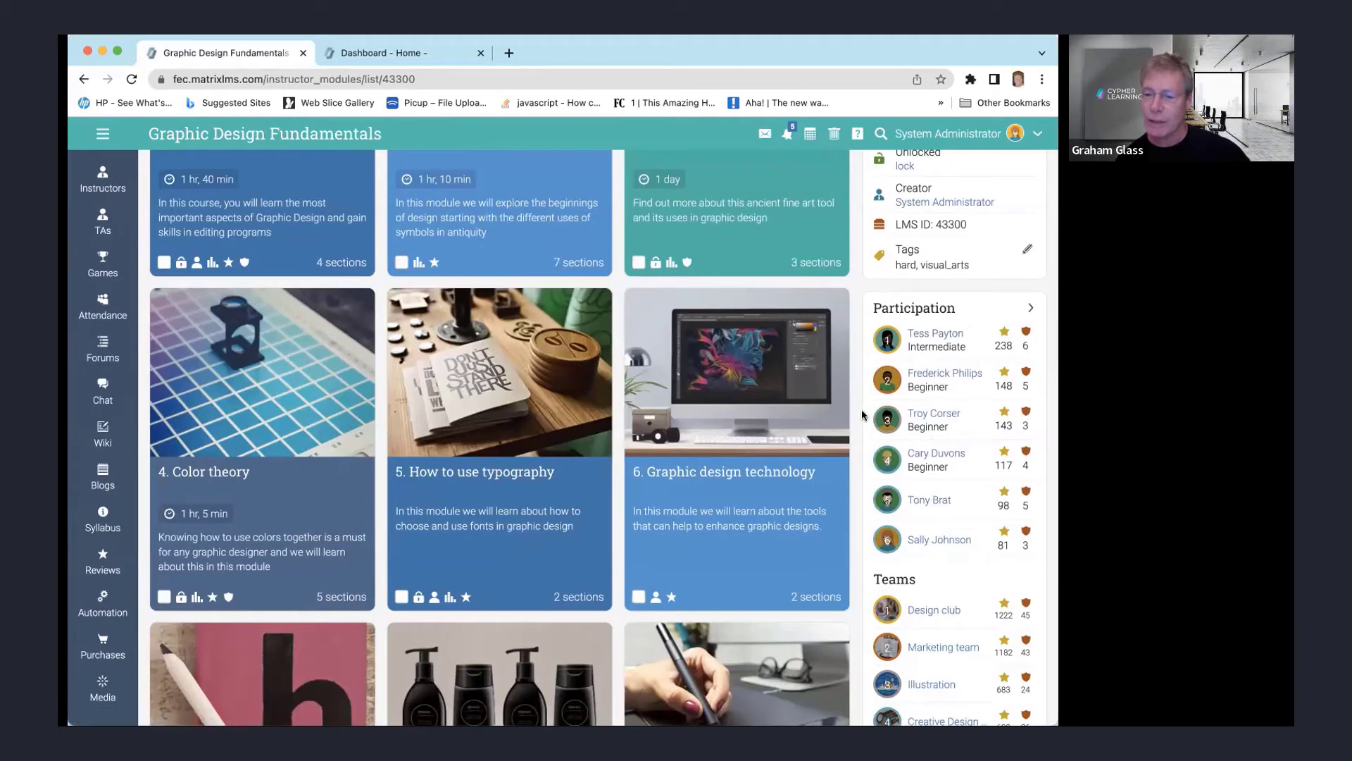
scroll(856, 415, "down", 2)
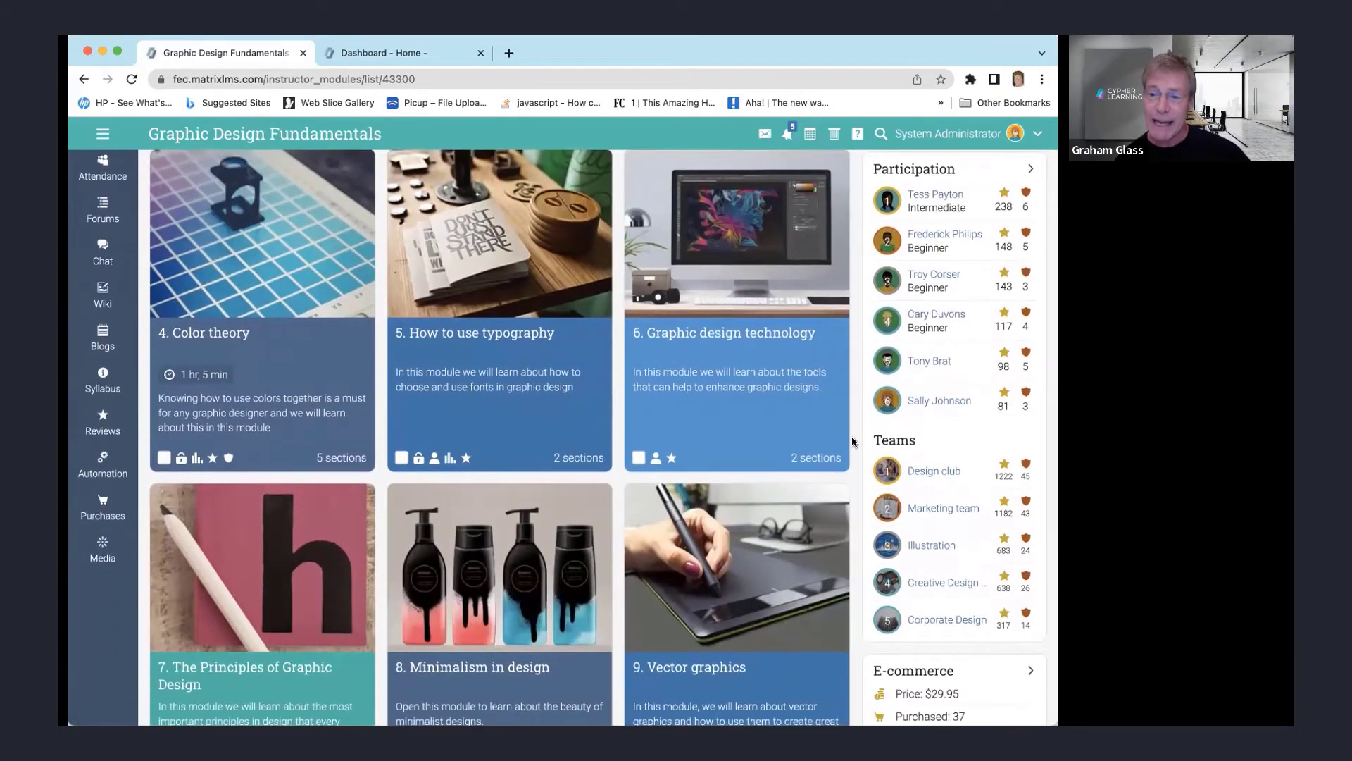
scroll(849, 423, "down", 1)
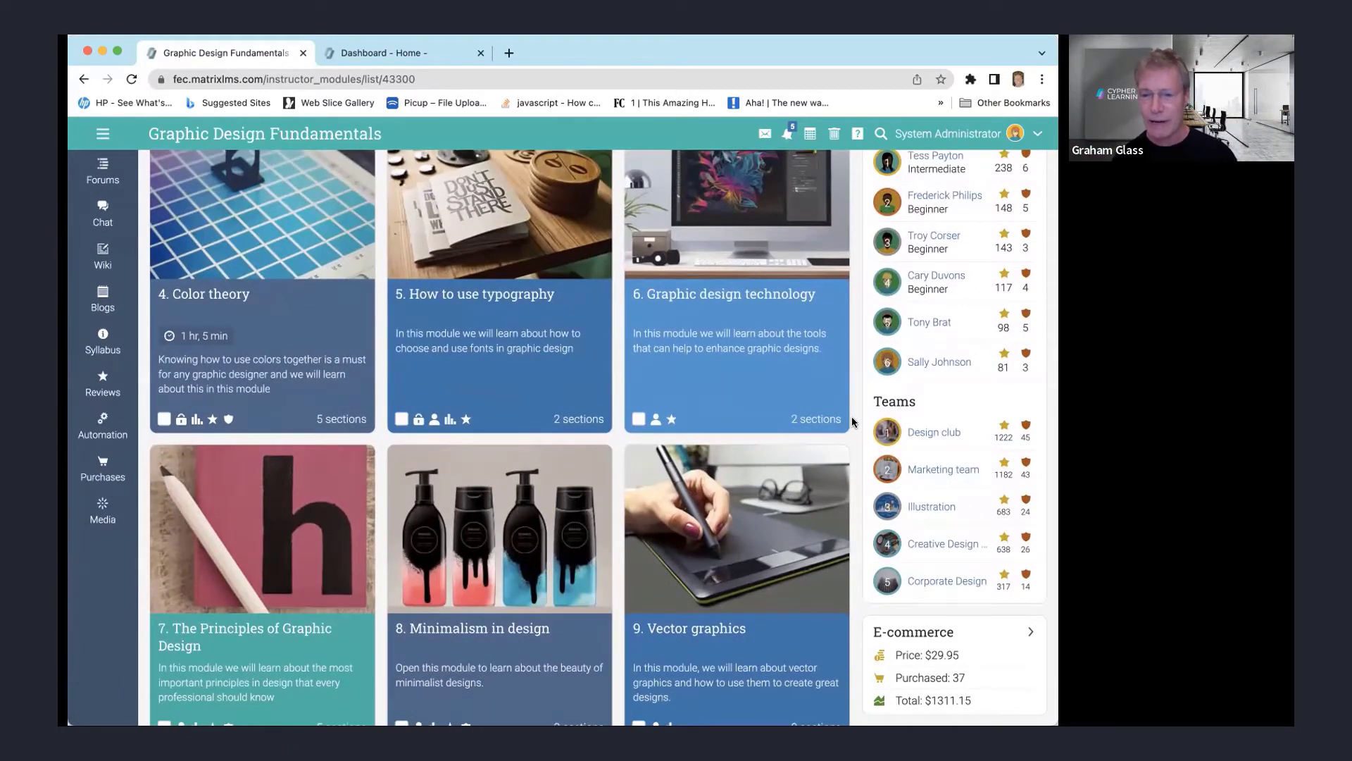
scroll(851, 416, "up", 7)
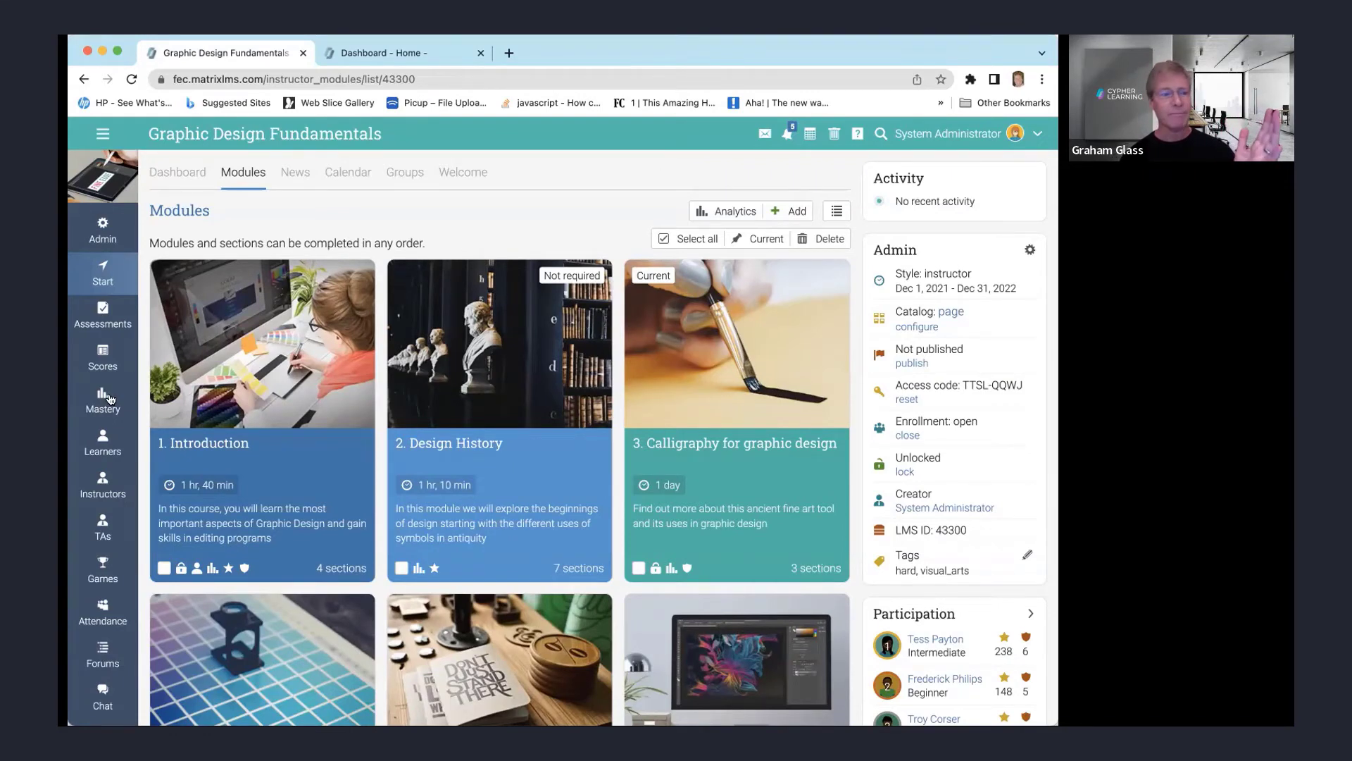
- Open the course's Scores grid and look across the assessment columns from Attendance to Google Assignment and back
left_click(107, 360)
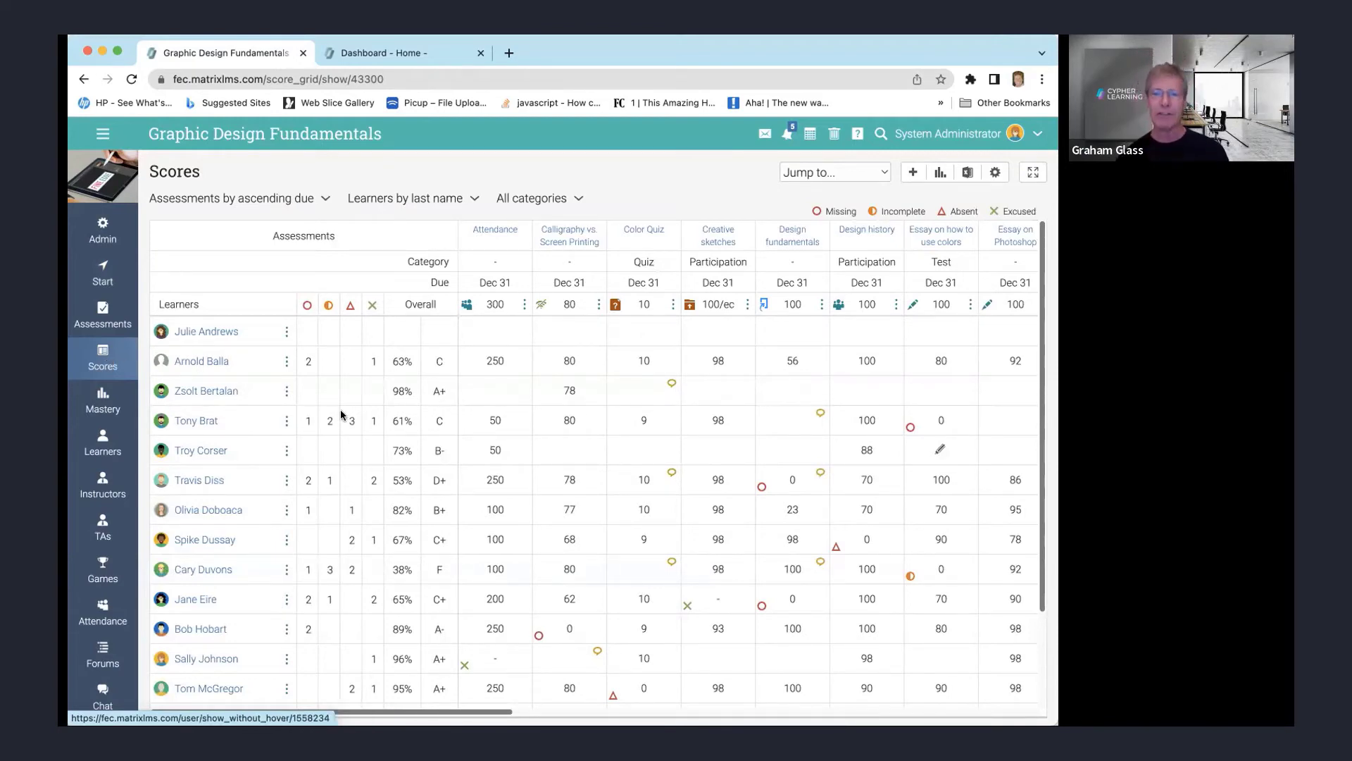
scroll(553, 419, "right", 10)
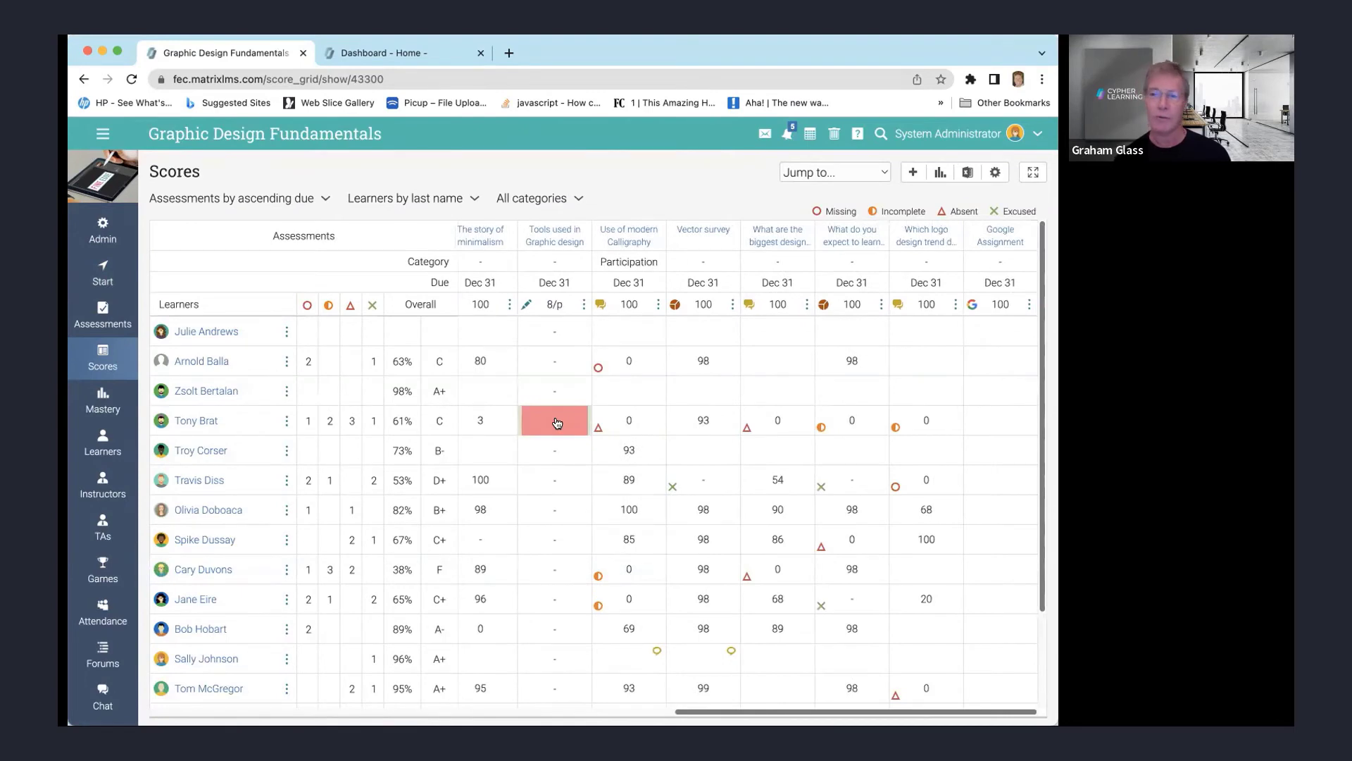
scroll(555, 423, "left", 10)
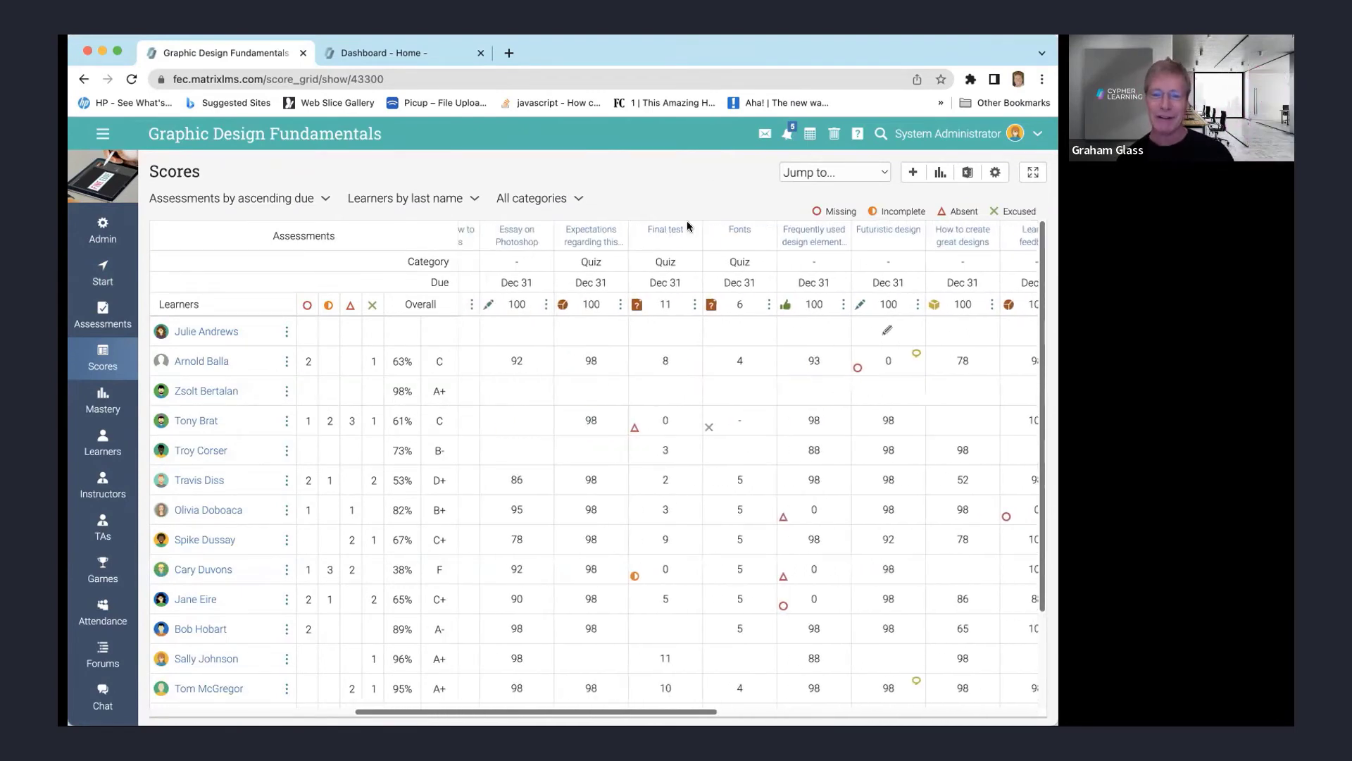
scroll(700, 374, "left", 5)
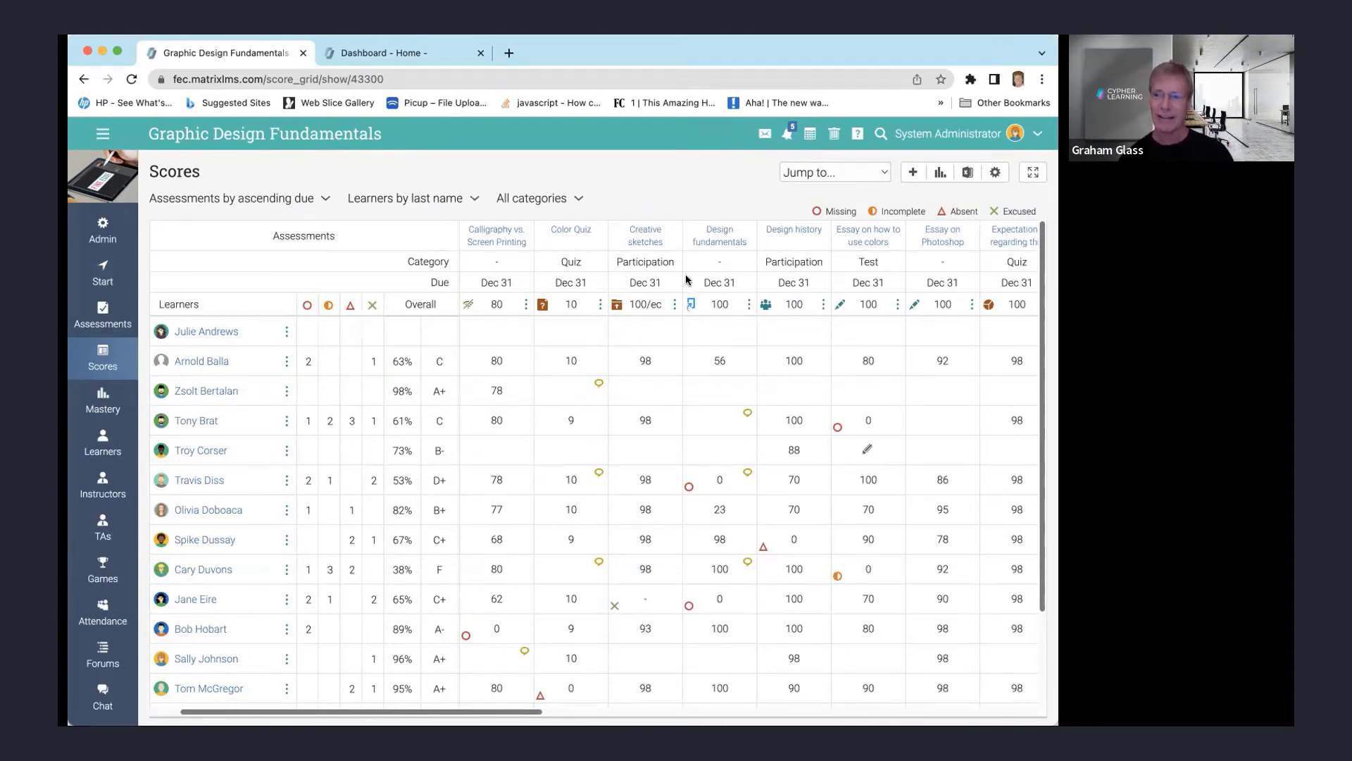
scroll(686, 273, "left", 2)
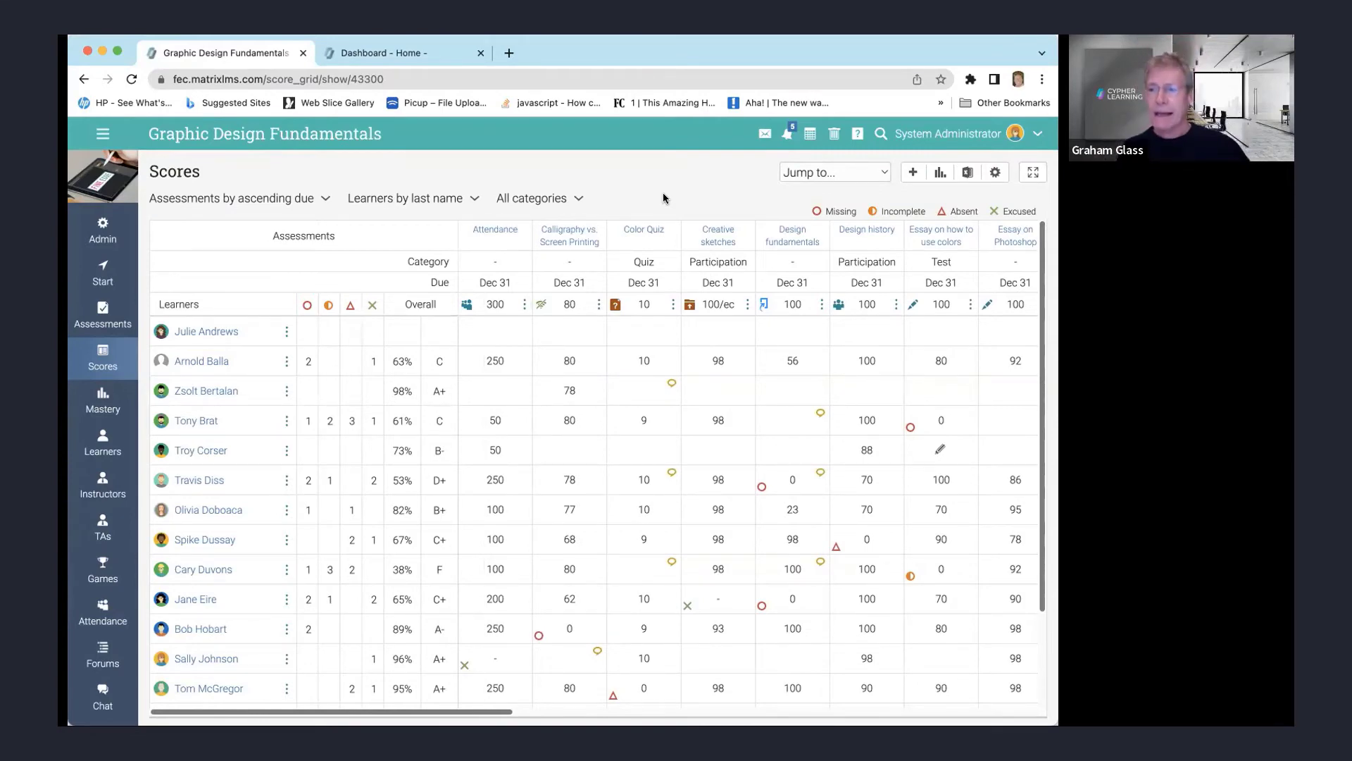
- Open the Advanced Designers group and view its dashboard
left_click(103, 133)
mouse_move(129, 255)
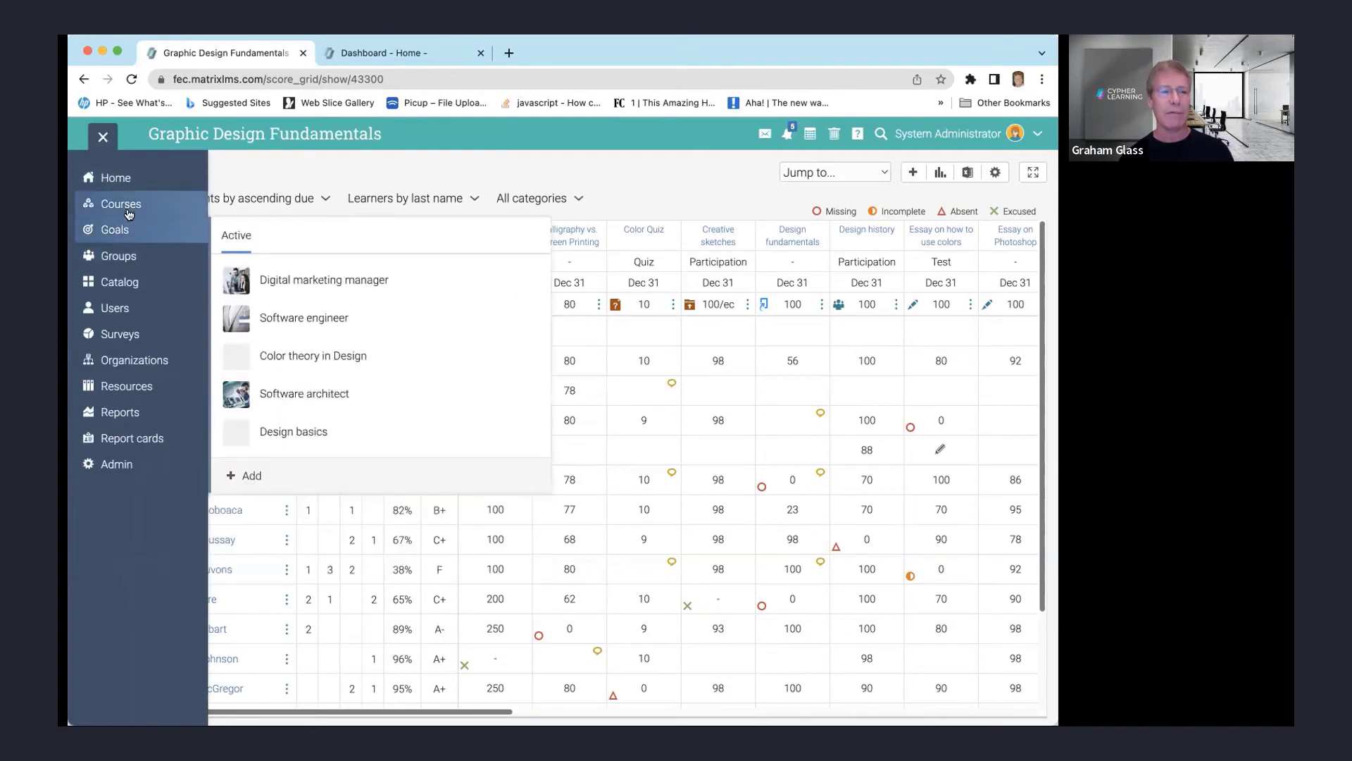
left_click(263, 268)
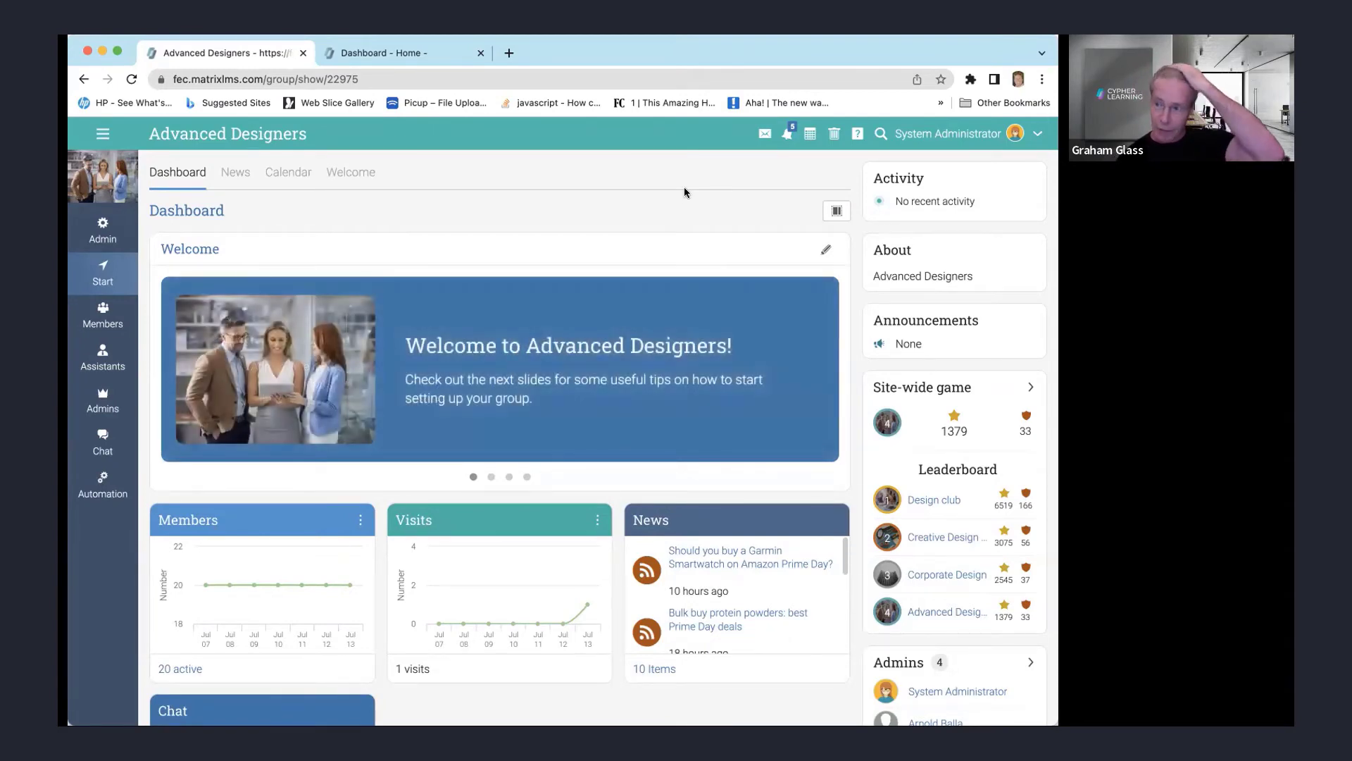
- Return to the Fine Edge Company home dashboard and look over its courses, goals, mastery and groups widgets
left_click(103, 133)
mouse_move(141, 177)
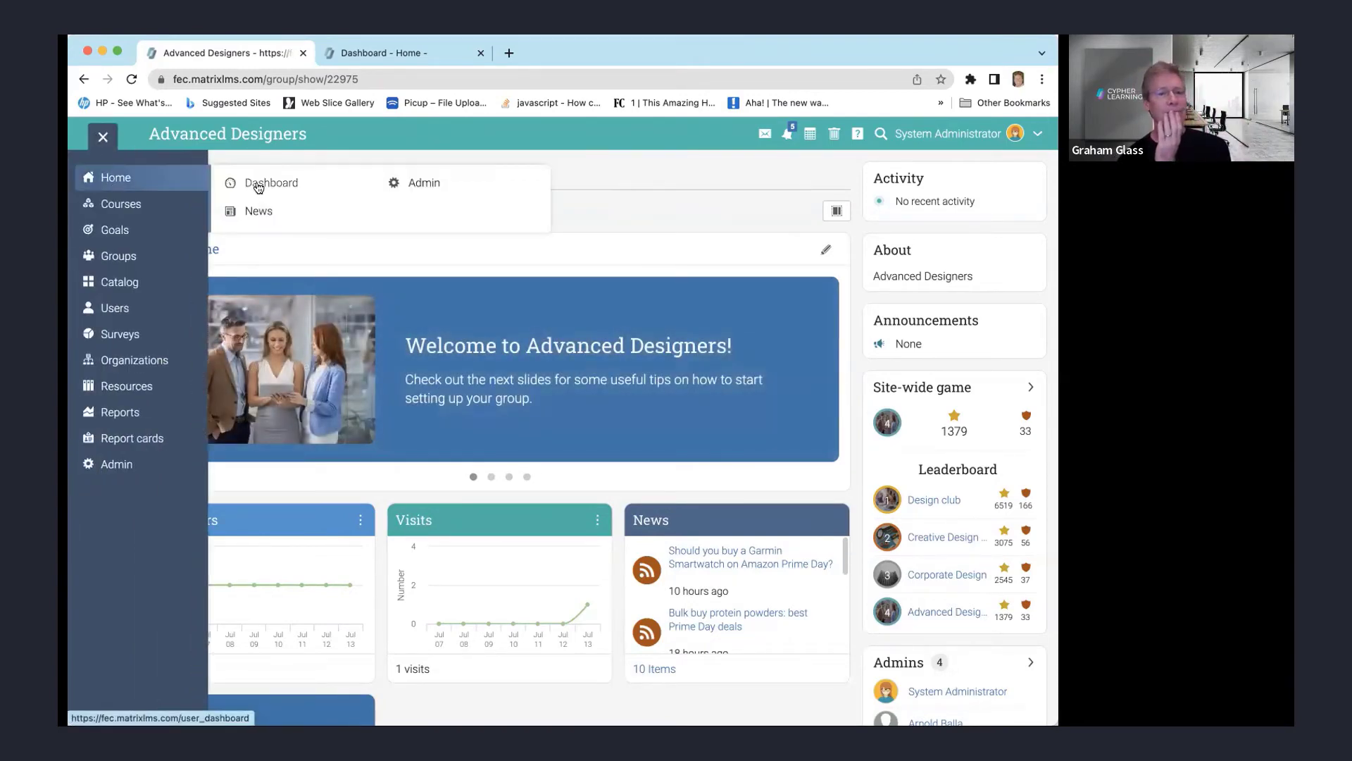
left_click(257, 184)
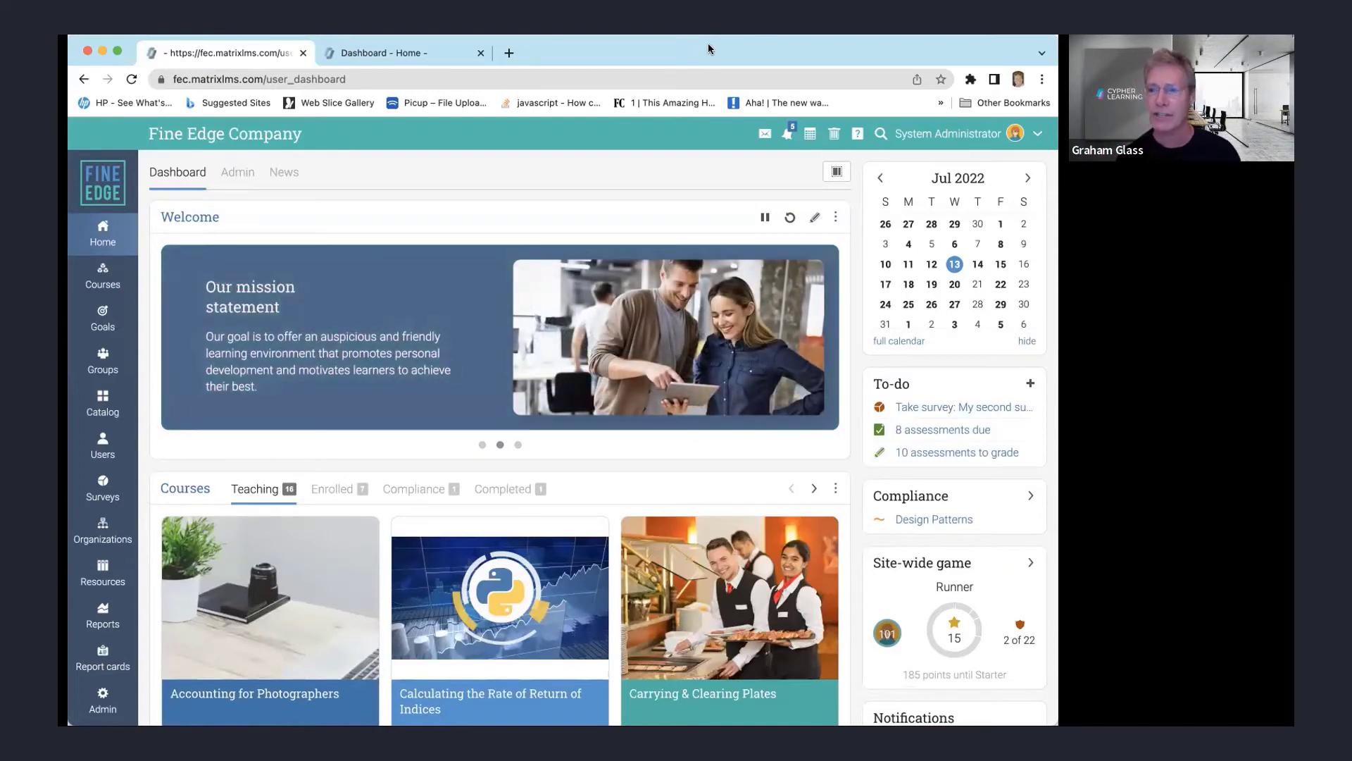
scroll(855, 351, "down", 3)
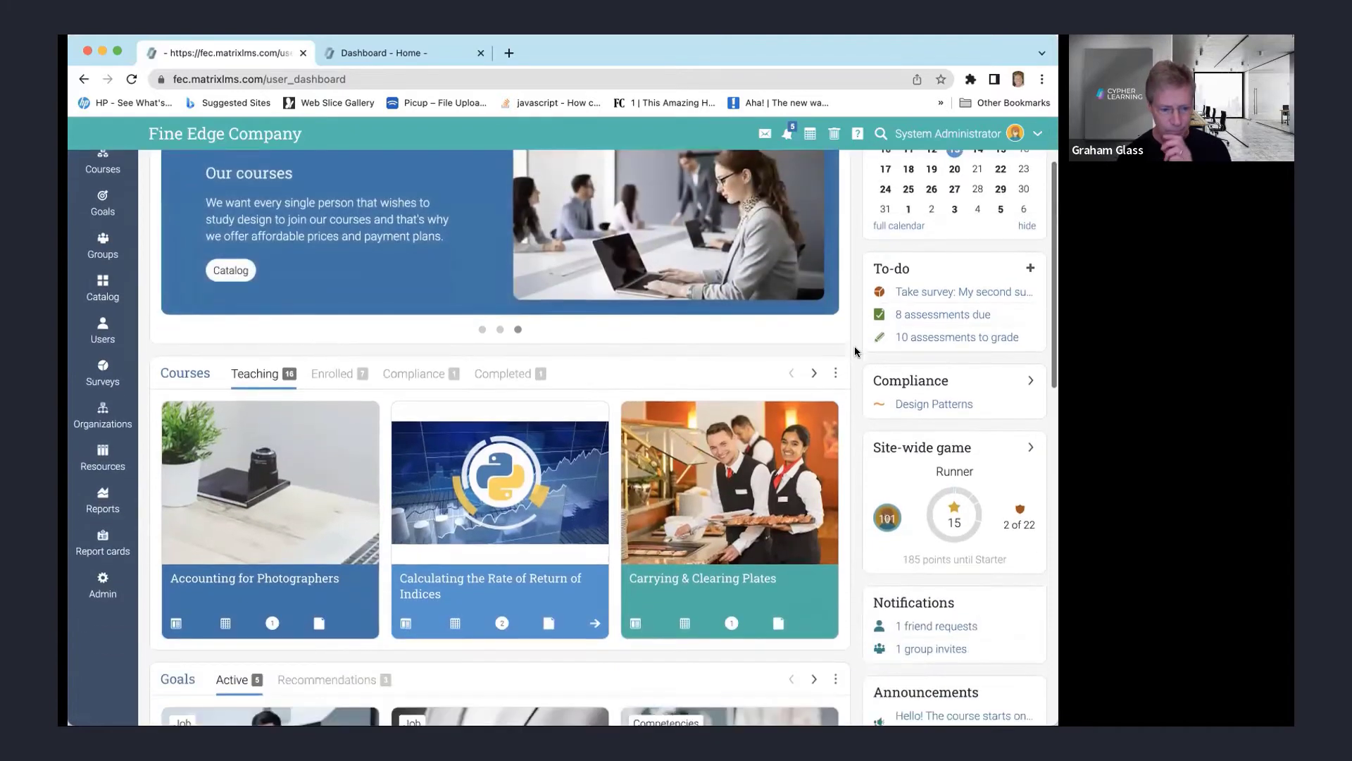
scroll(855, 350, "down", 4)
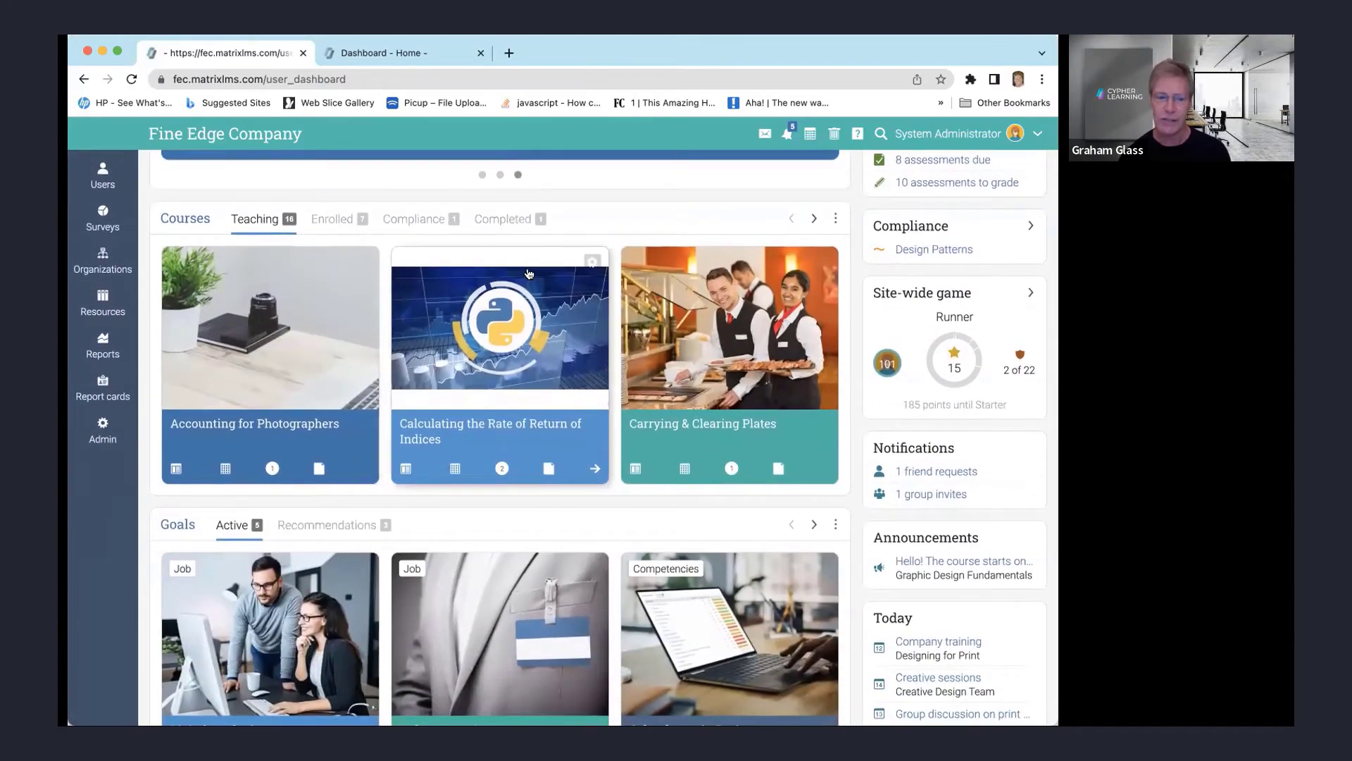
scroll(529, 274, "down", 6)
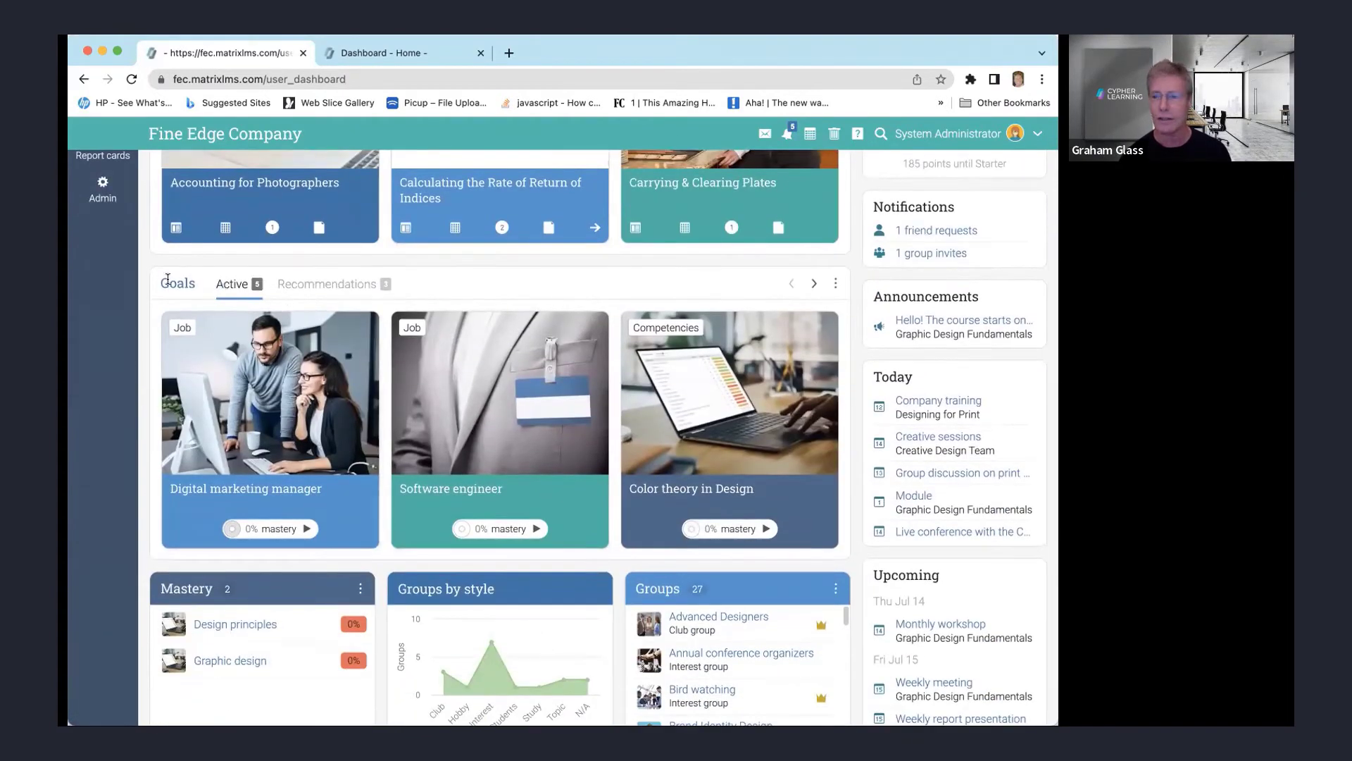
- Open the Digital marketing manager goal from the dashboard's active goals and look over its list of competencies
left_click_drag(162, 279, 195, 281)
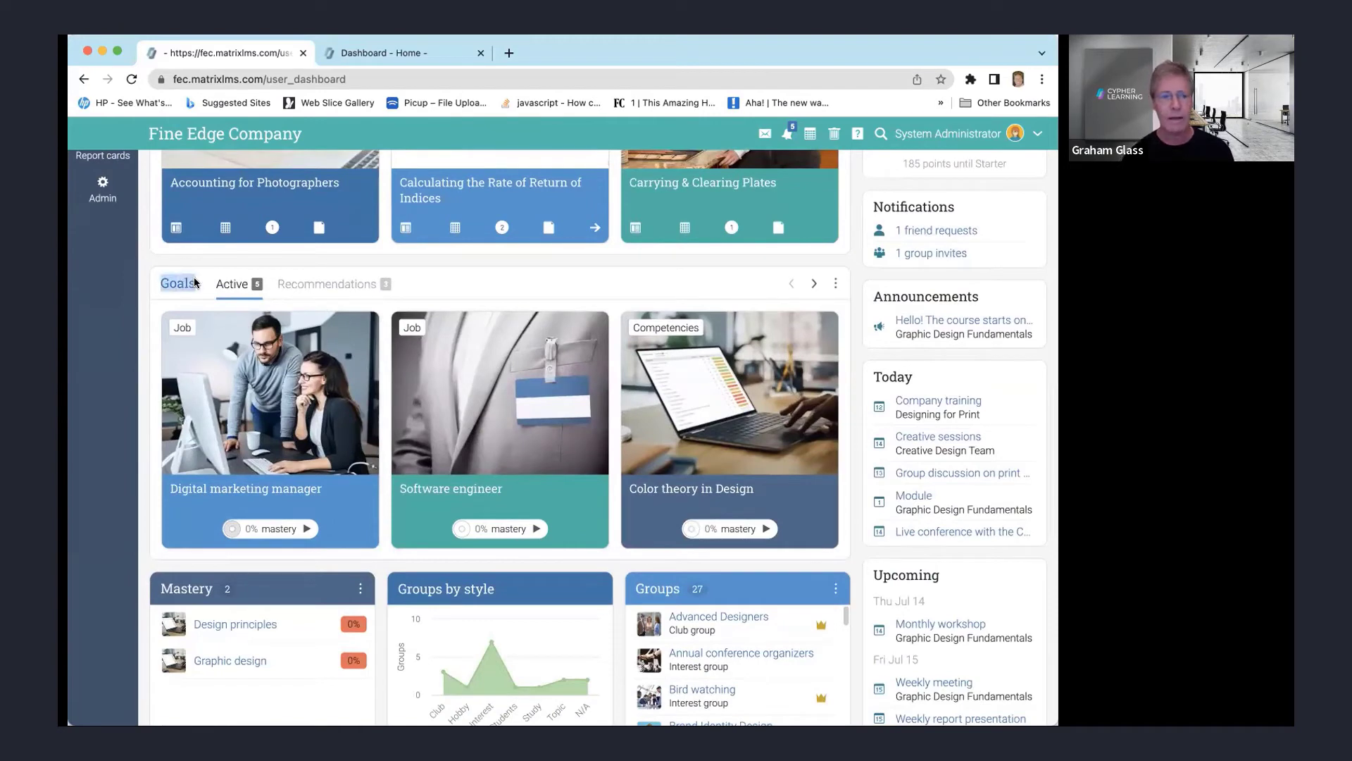
left_click(405, 265)
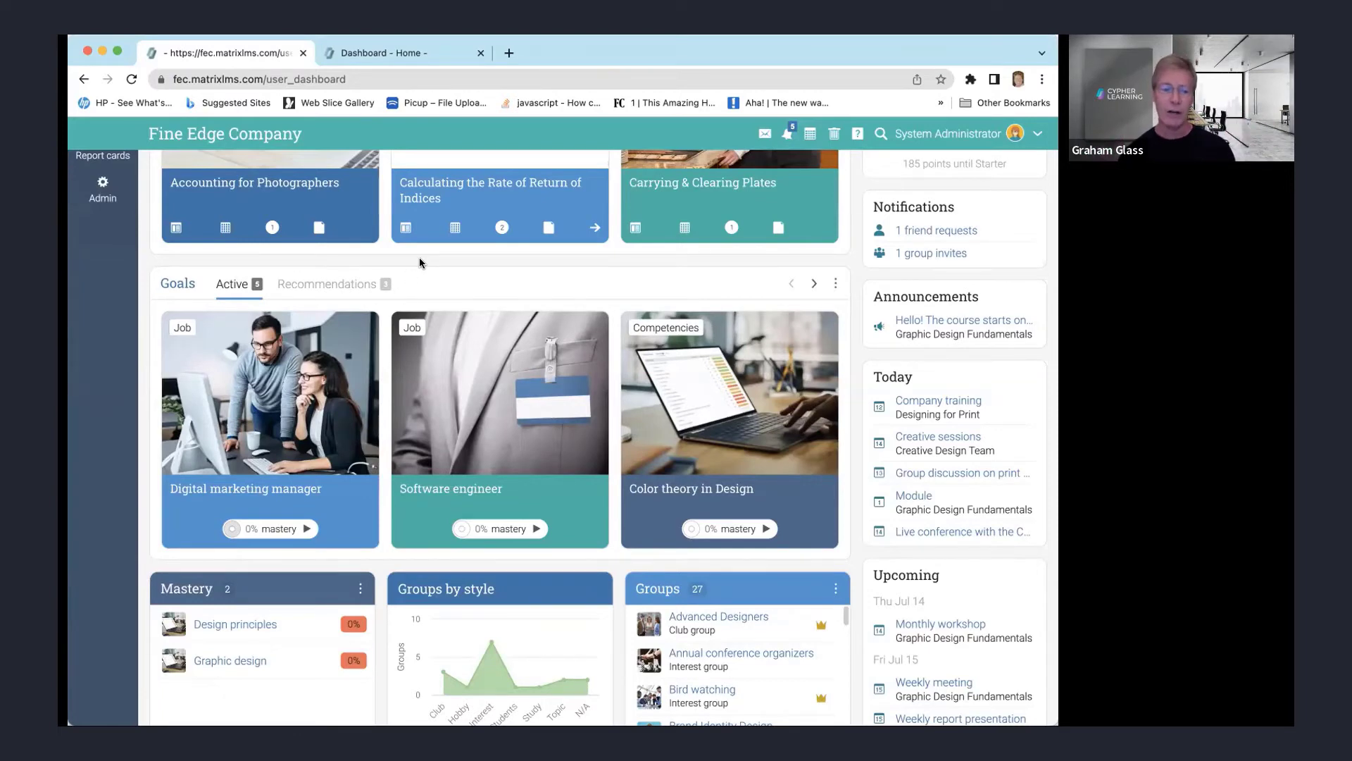
left_click(276, 491)
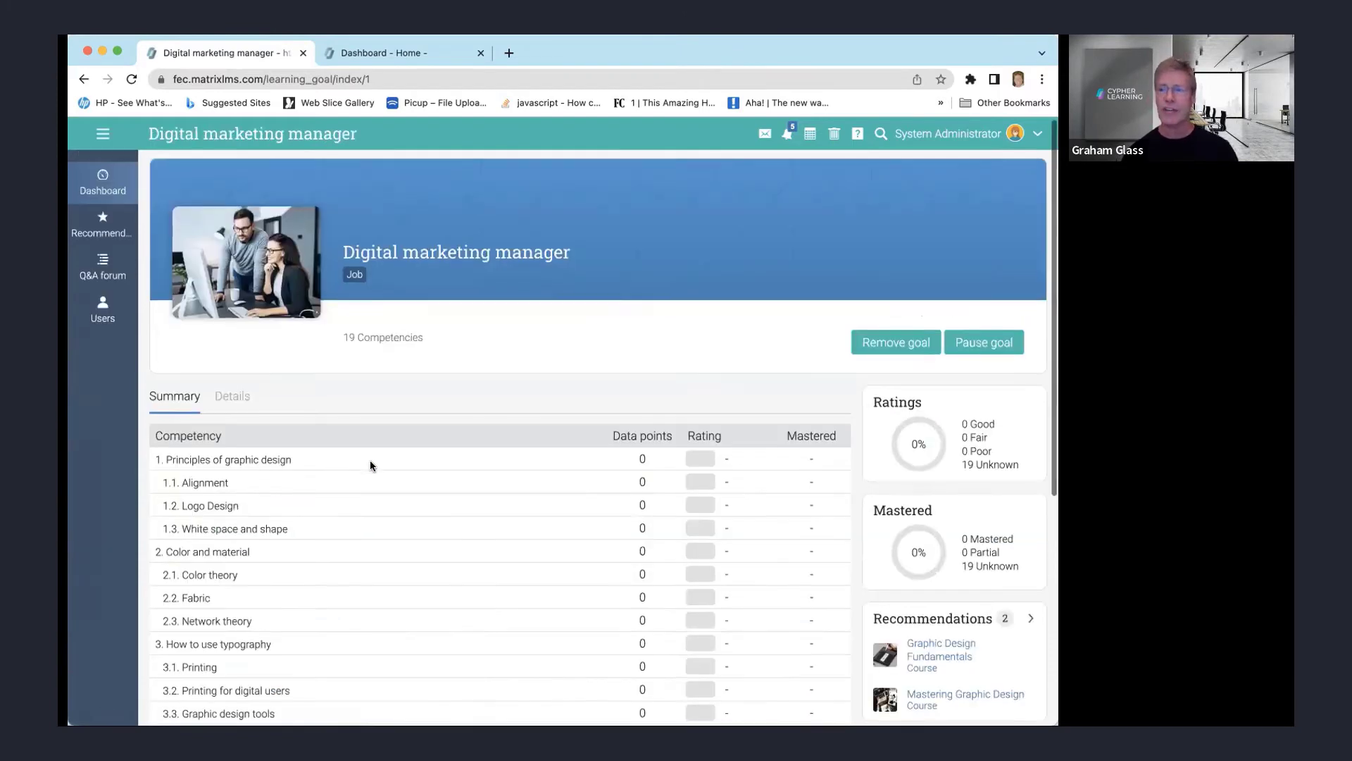
scroll(370, 460, "down", 3)
left_click_drag(175, 264, 369, 667)
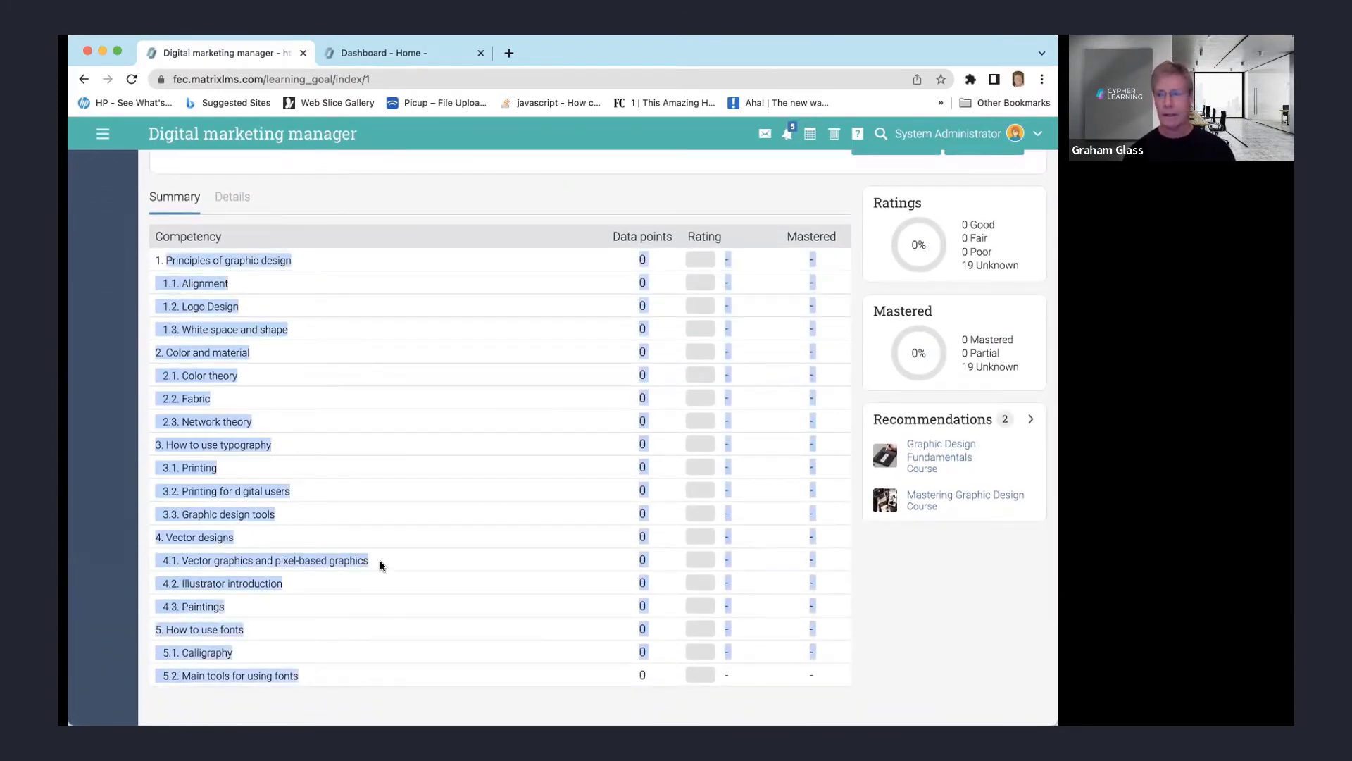
scroll(468, 353, "up", 3)
left_click(452, 379)
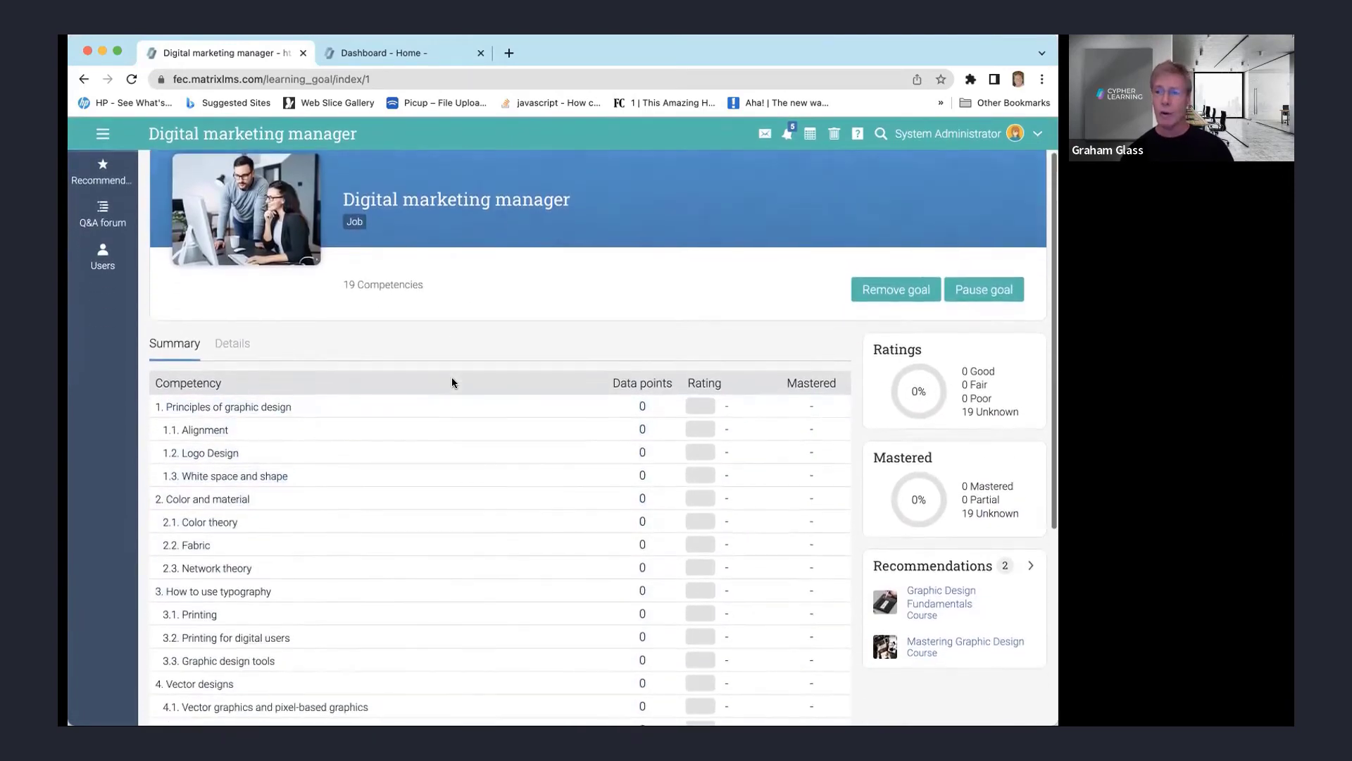
scroll(452, 383, "down", 1)
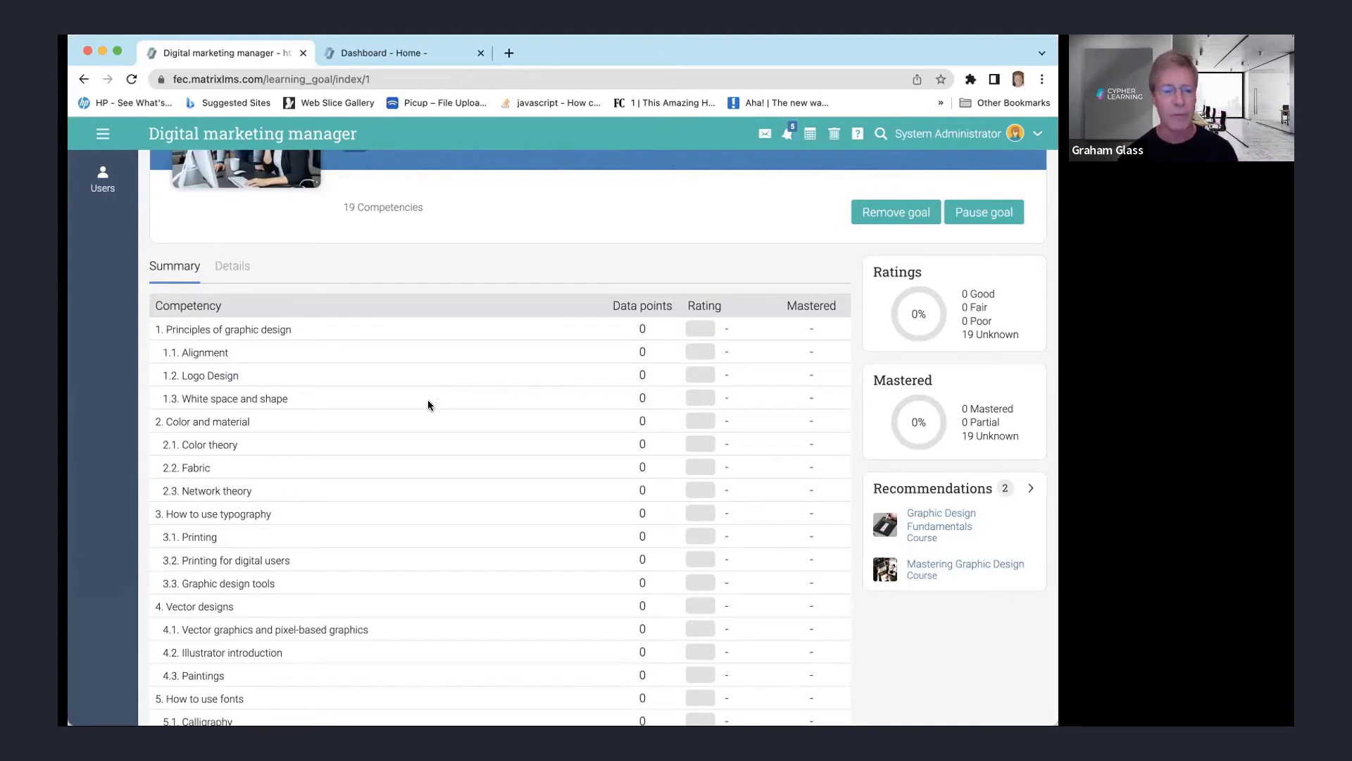
- Examine the How to use typography competency and its Printing, Printing for digital users and Graphic design tools sub-competencies
scroll(428, 400, "down", 2)
double_click(176, 448)
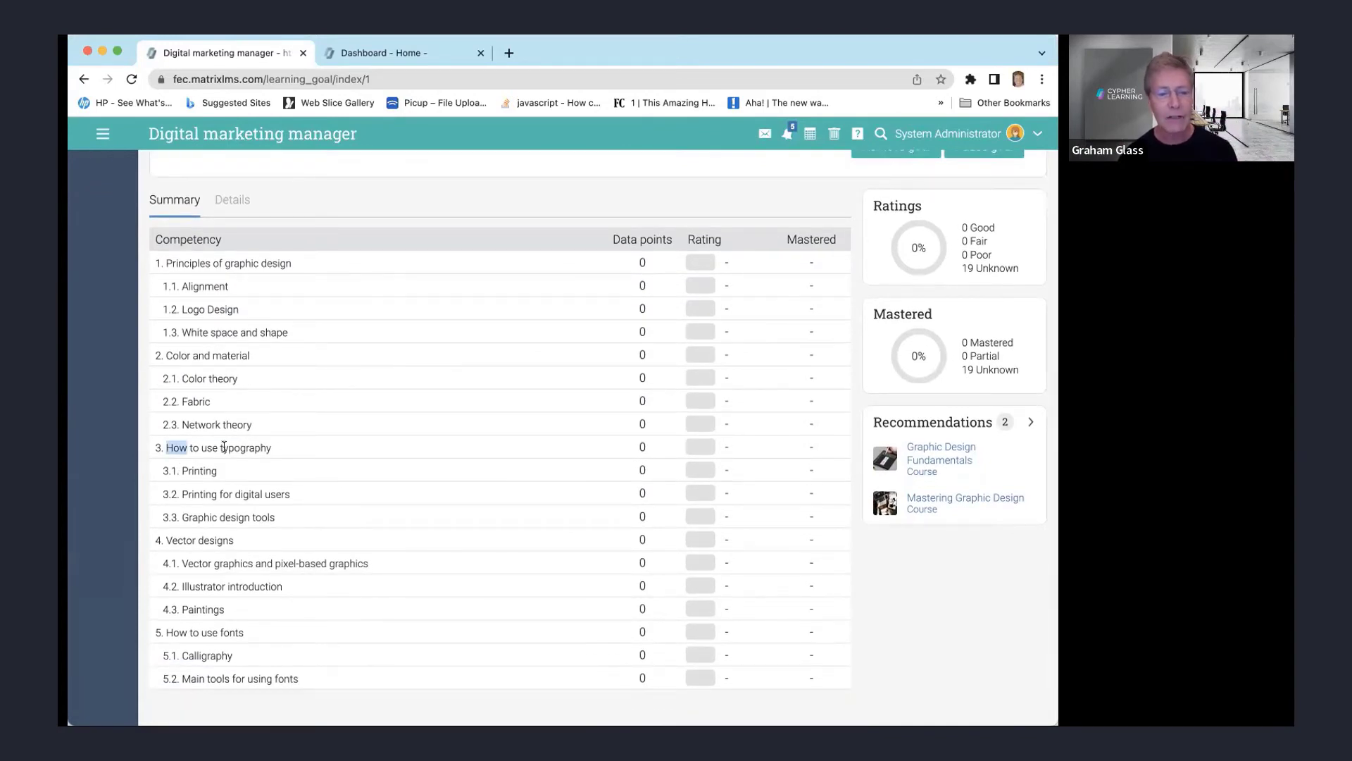
left_click_drag(224, 447, 266, 447)
left_click(289, 442)
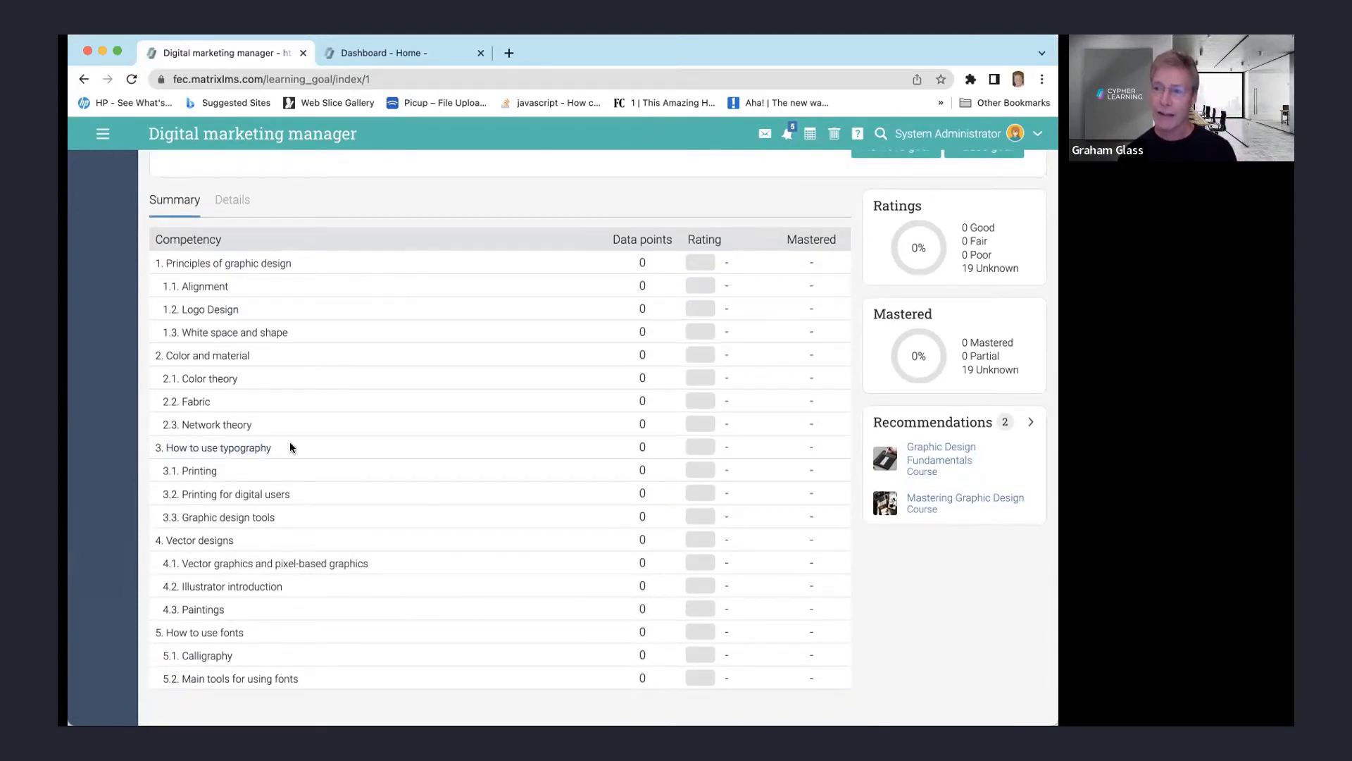
left_click_drag(182, 517, 265, 520)
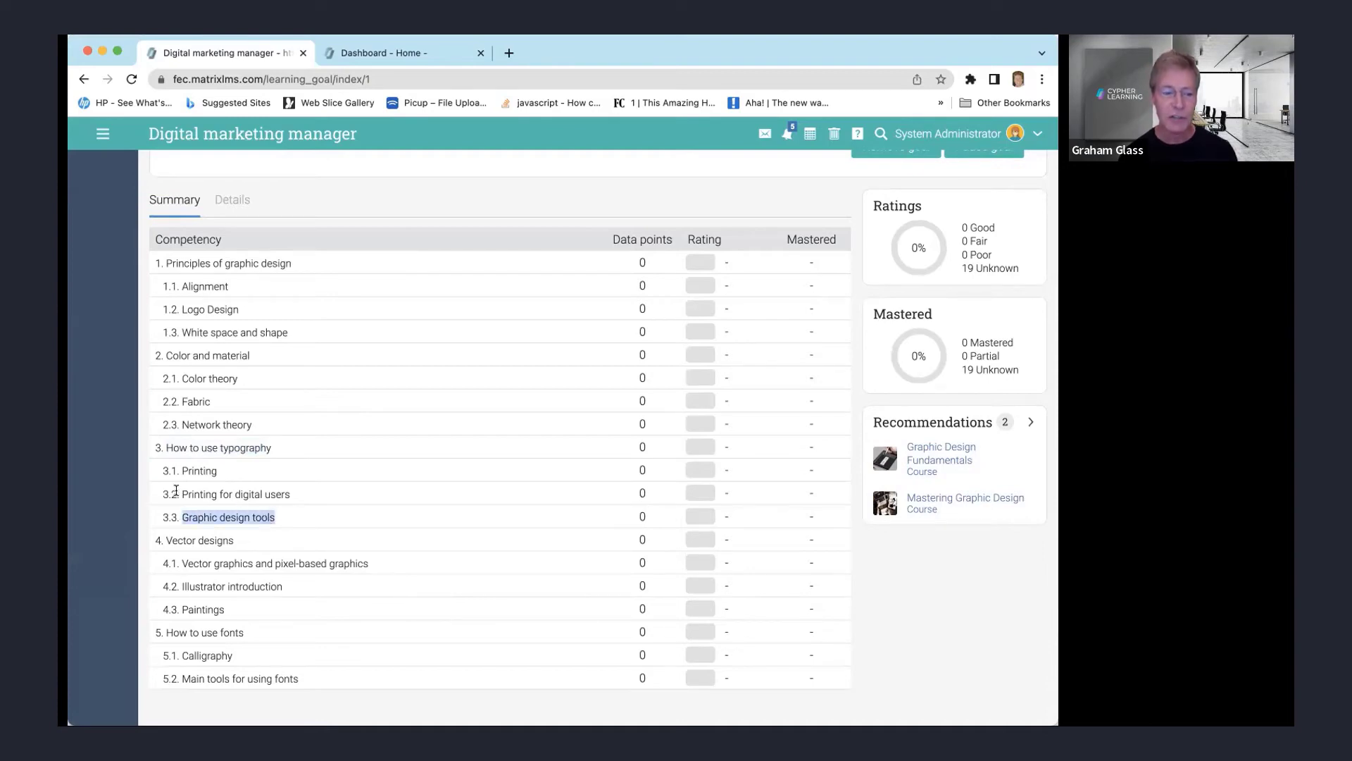
left_click_drag(181, 494, 290, 494)
left_click_drag(181, 470, 247, 473)
scroll(317, 462, "up", 3)
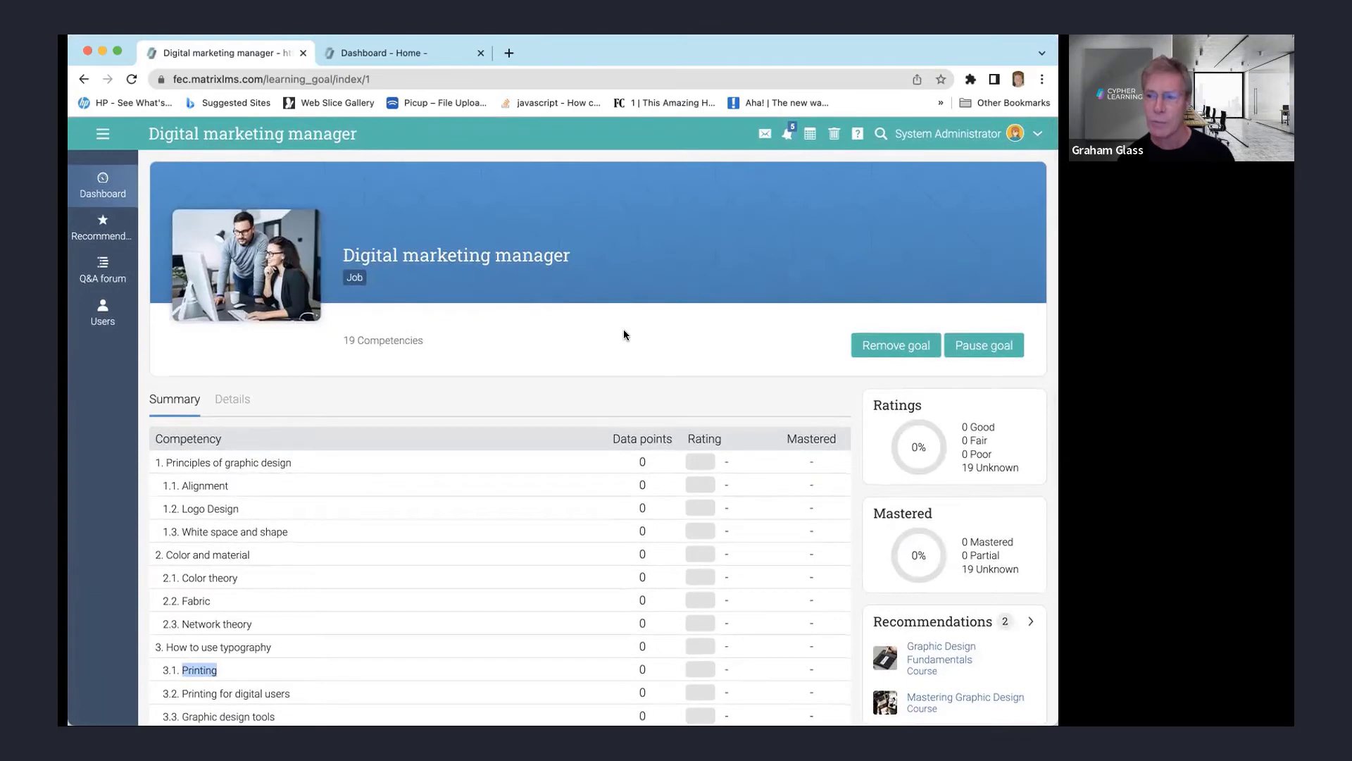
scroll(623, 334, "down", 3)
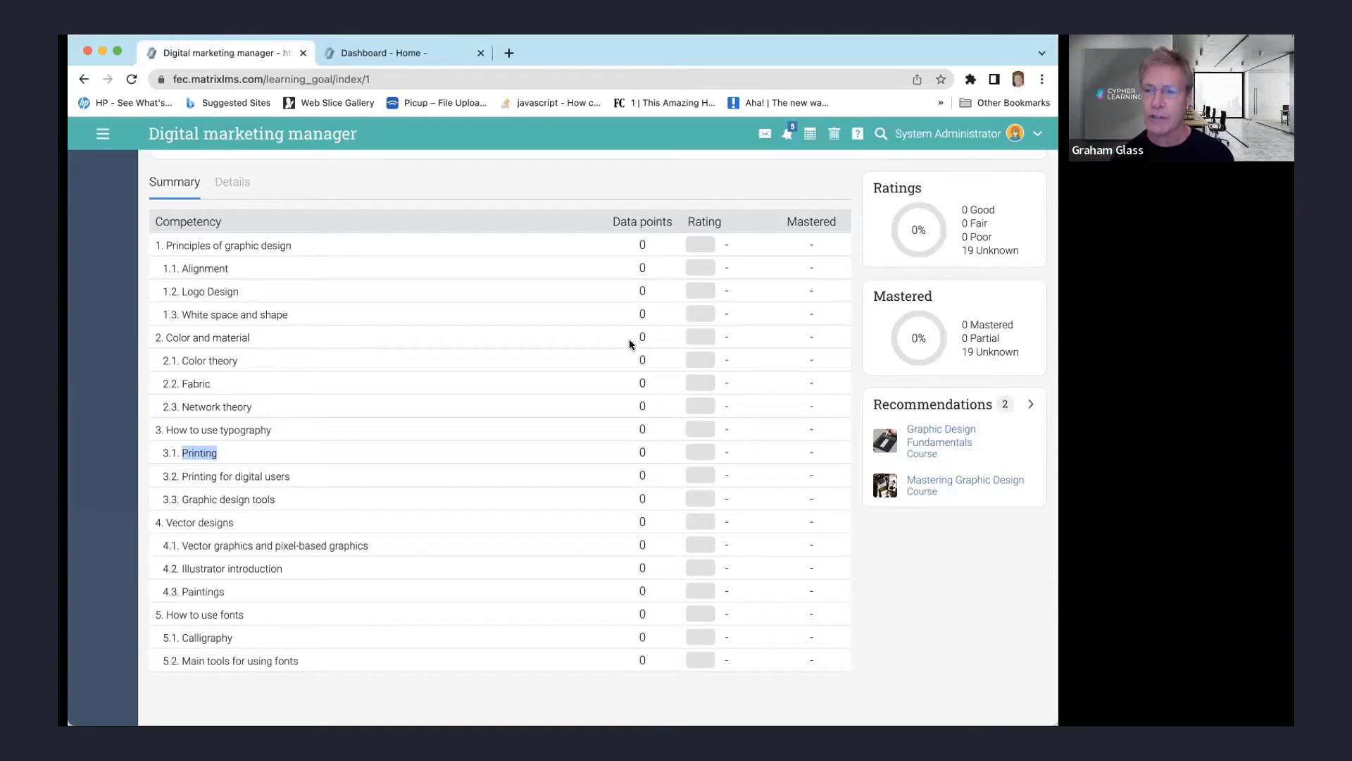
scroll(629, 344, "up", 3)
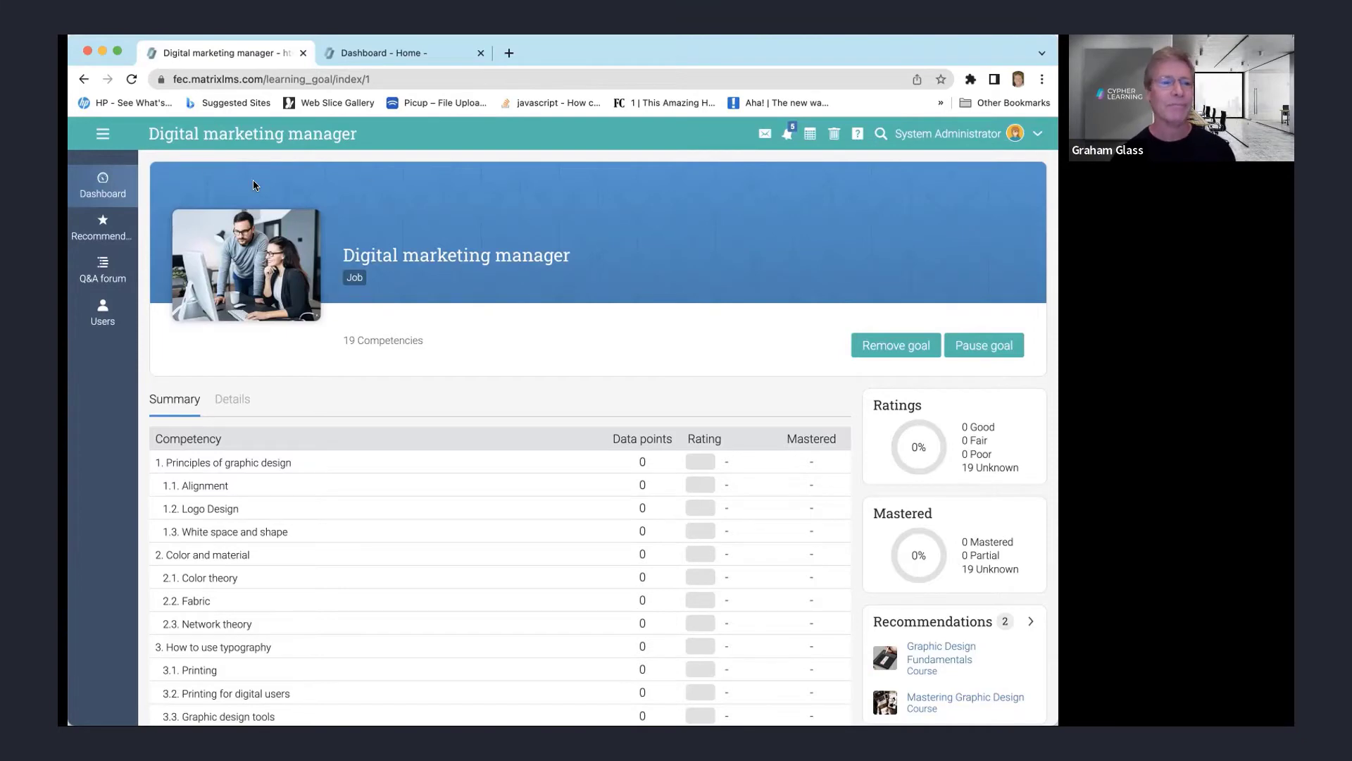
- Go to the site's learners list and open the profile of the learner with 72 awards
left_click(102, 134)
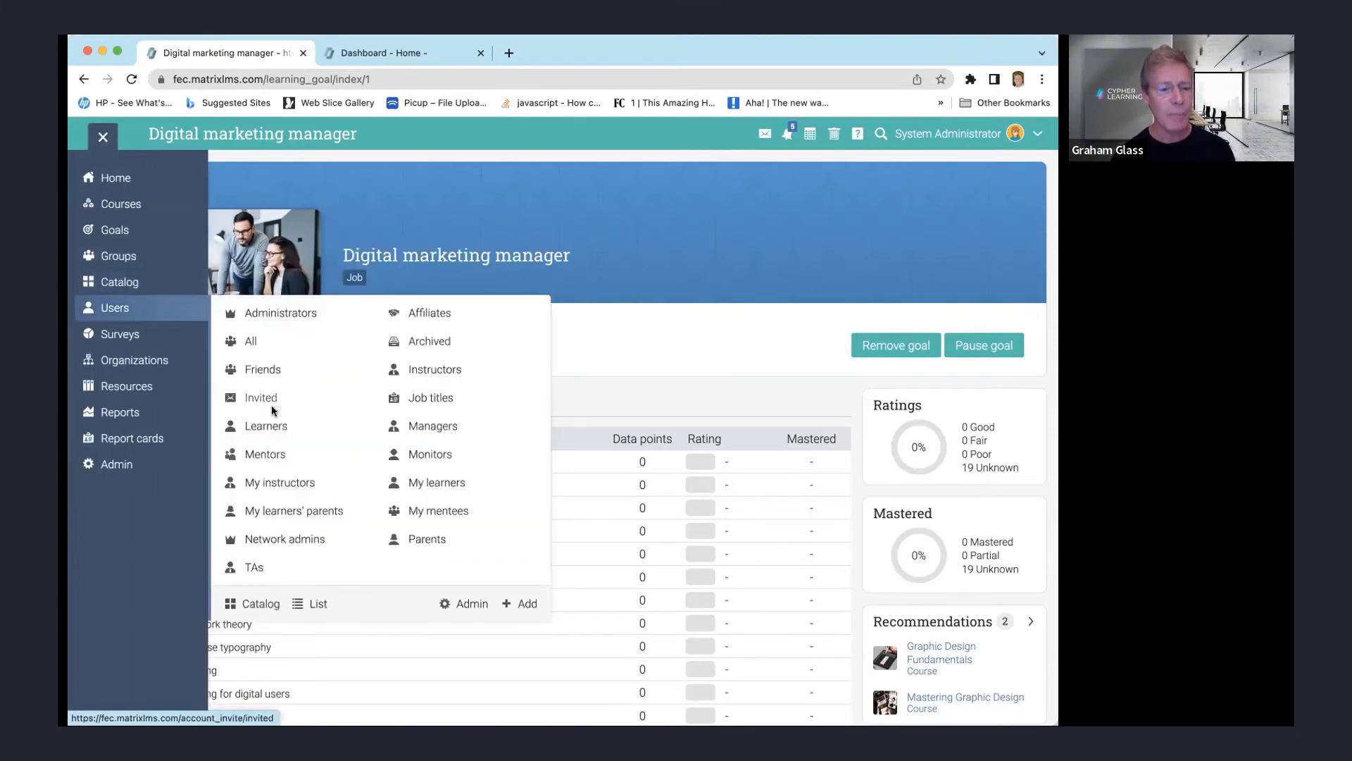
left_click(273, 423)
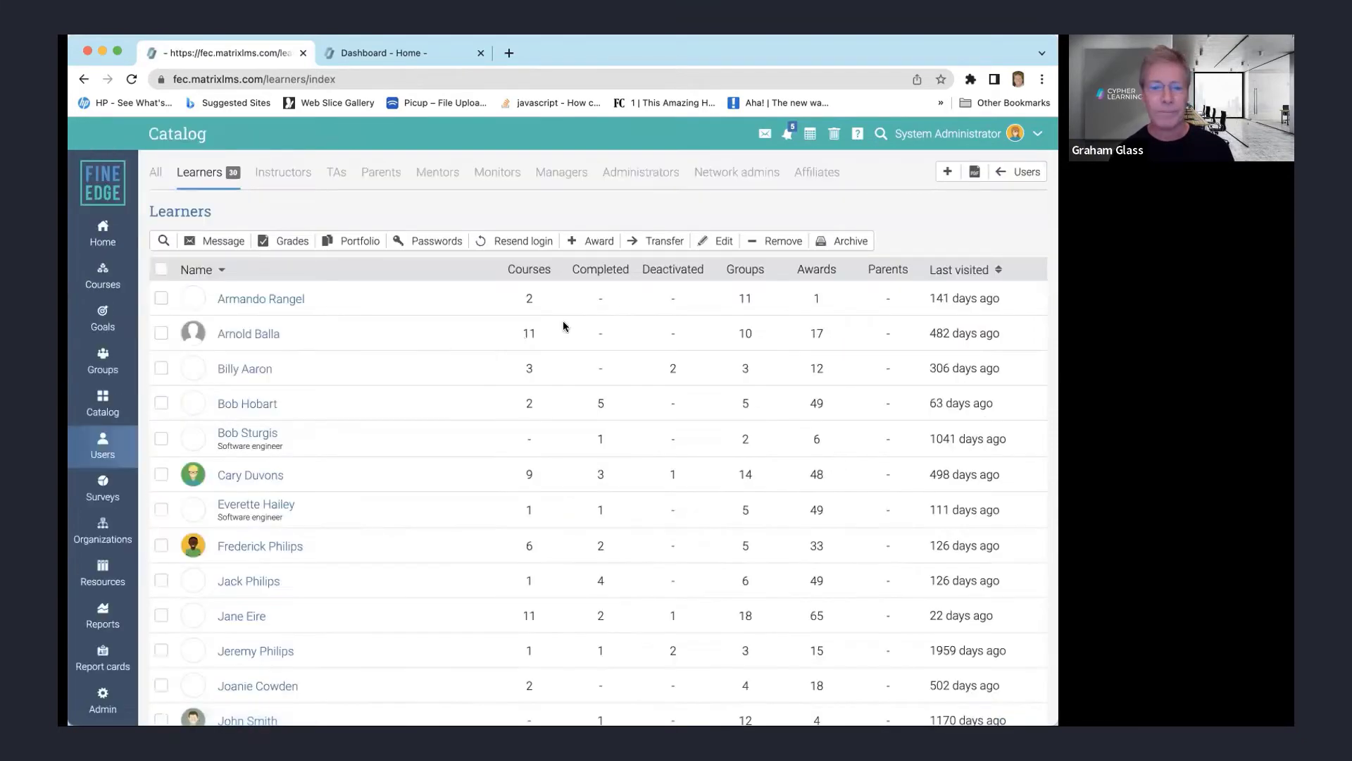
scroll(560, 322, "down", 10)
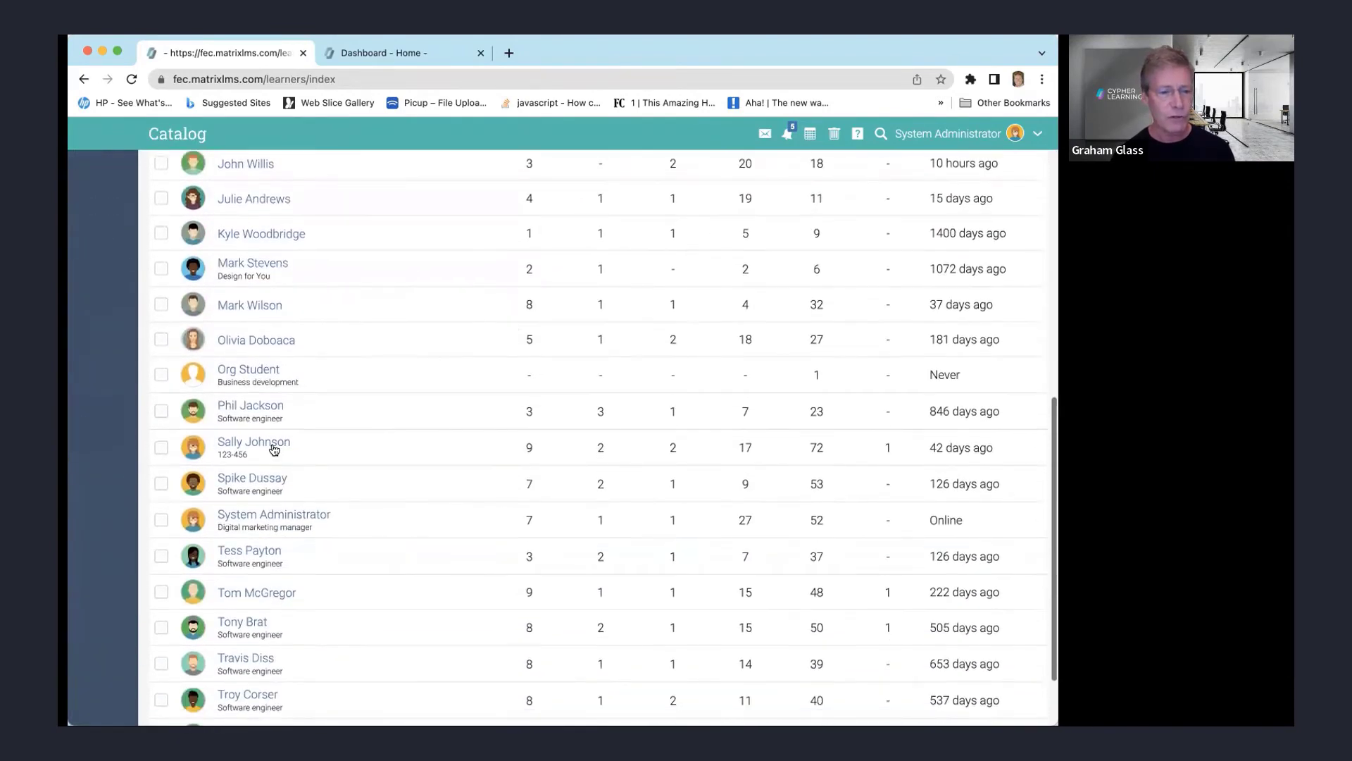
left_click(271, 442)
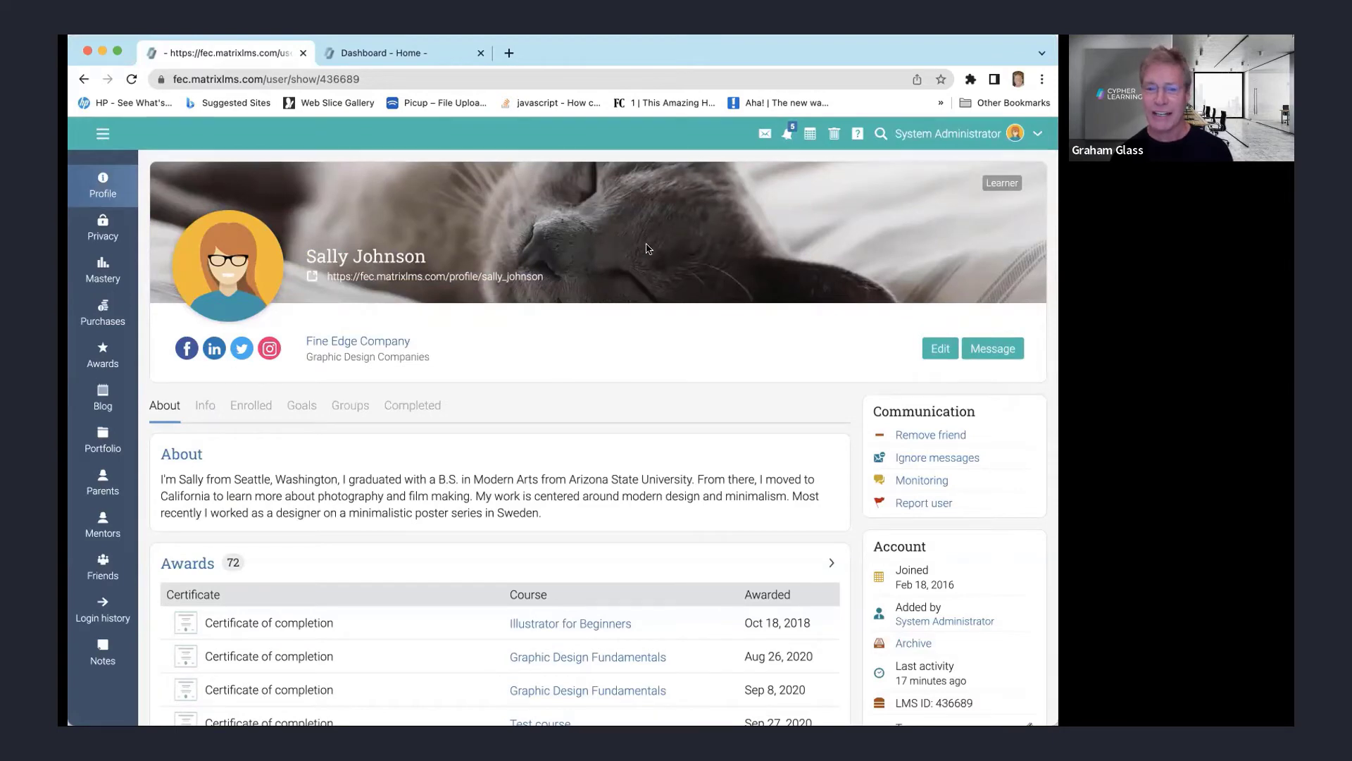
- Log in as this learner from the profile's account options, using update mode
scroll(662, 282, "down", 3)
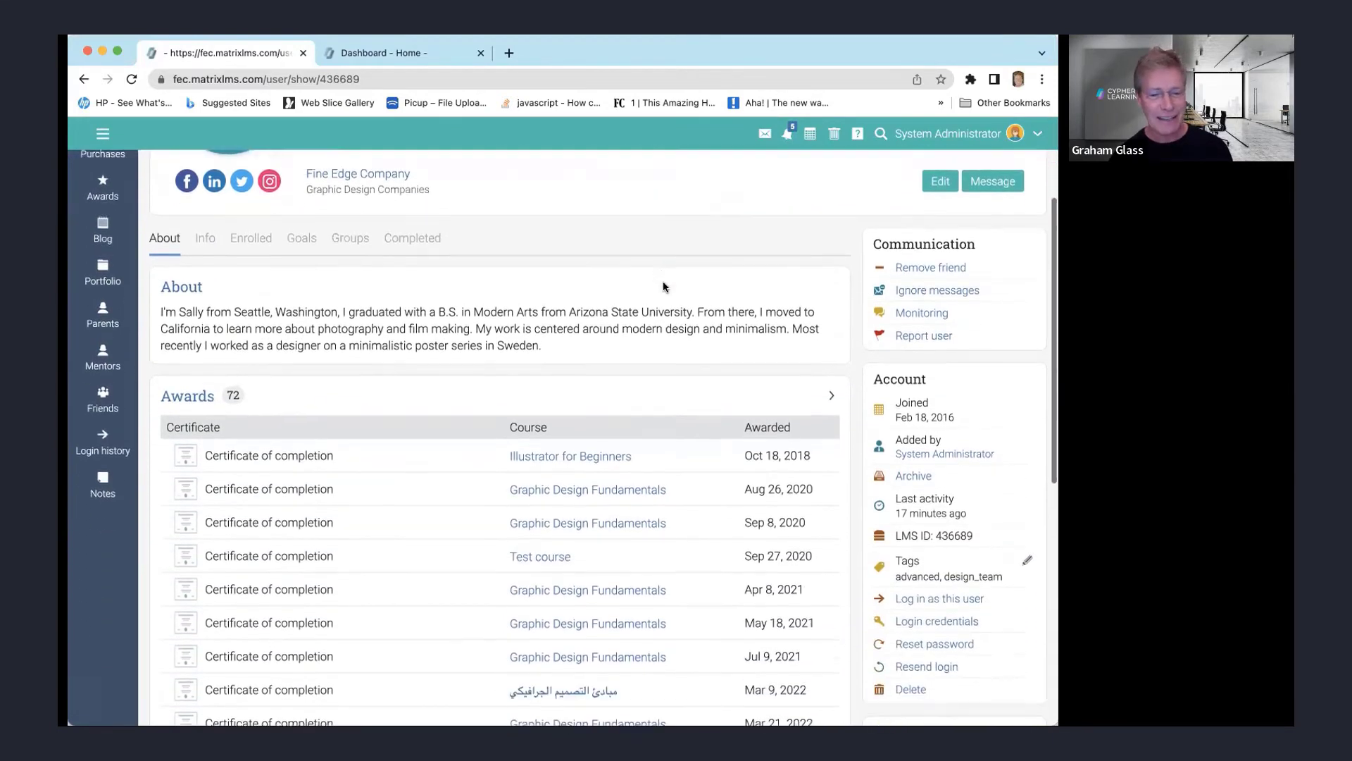
scroll(663, 282, "down", 1)
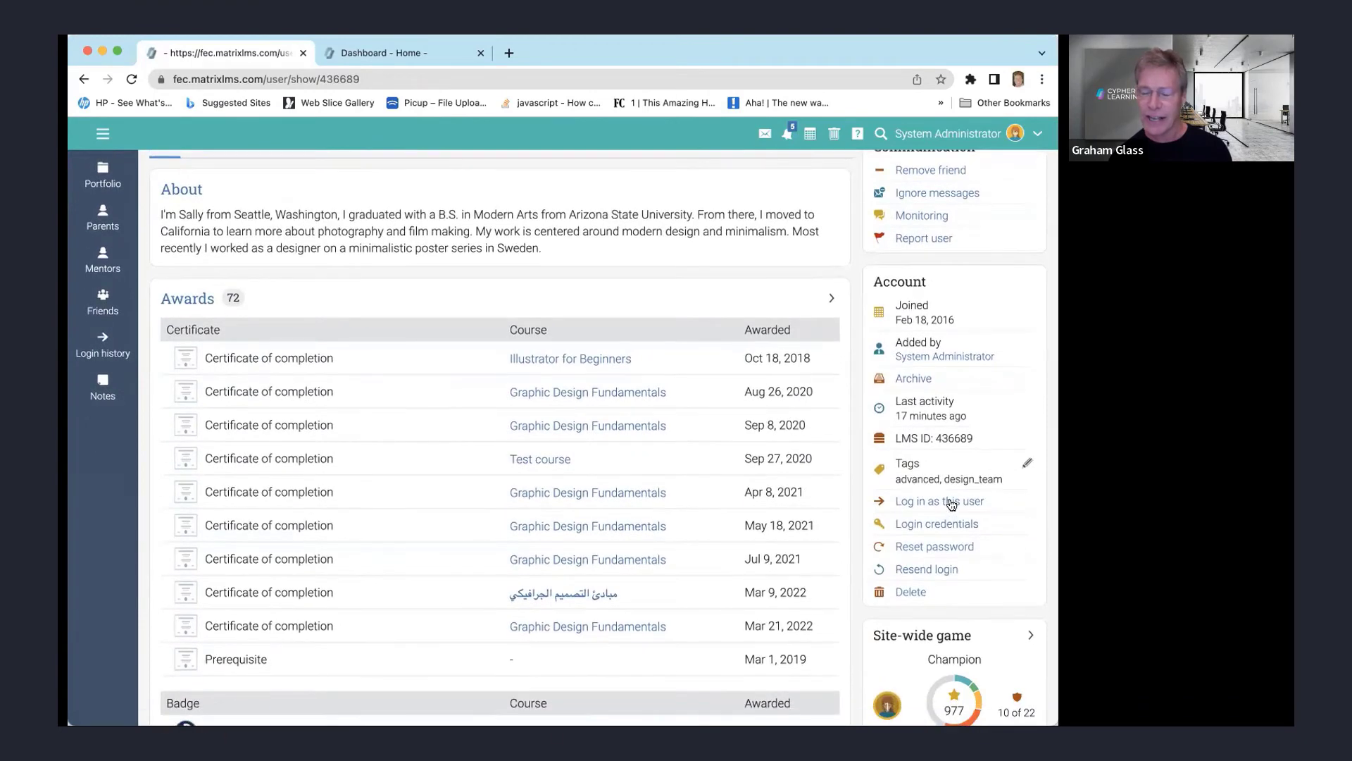
left_click(946, 501)
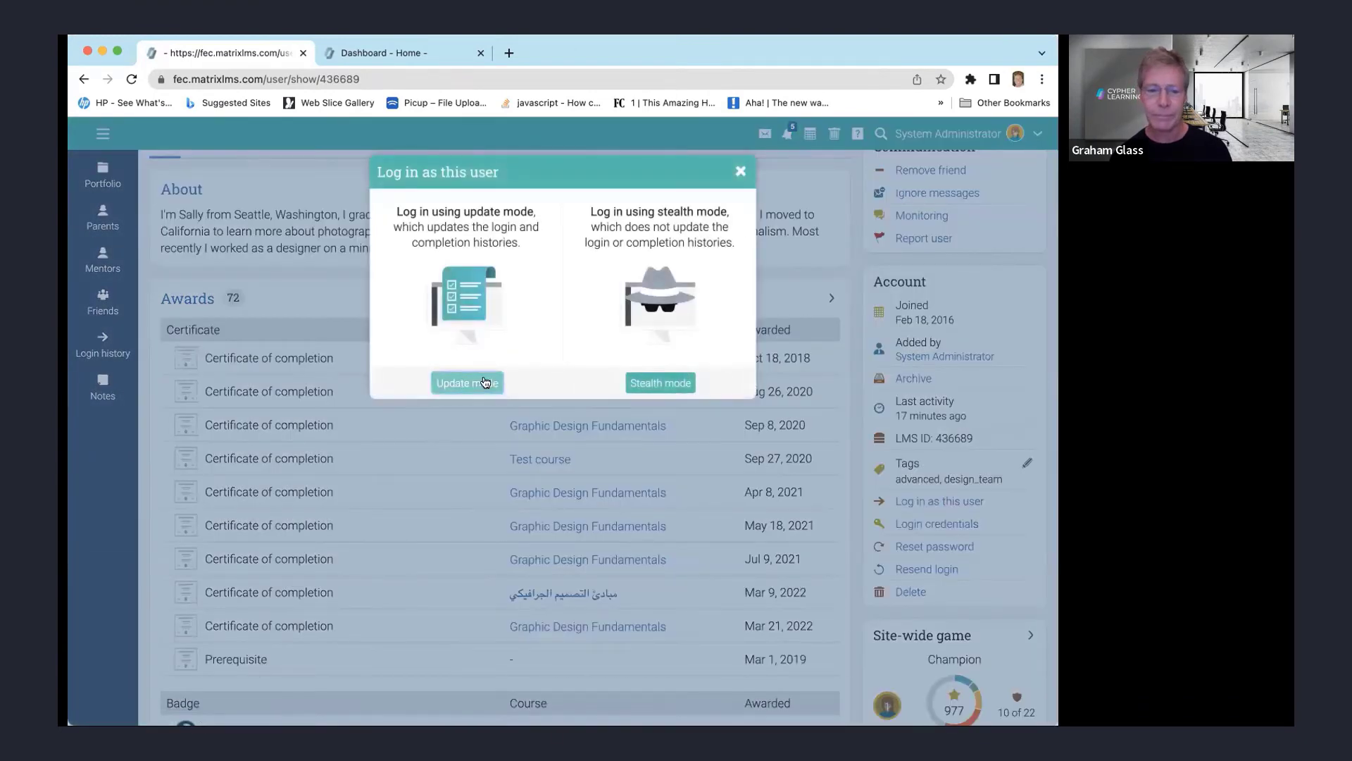
left_click(486, 382)
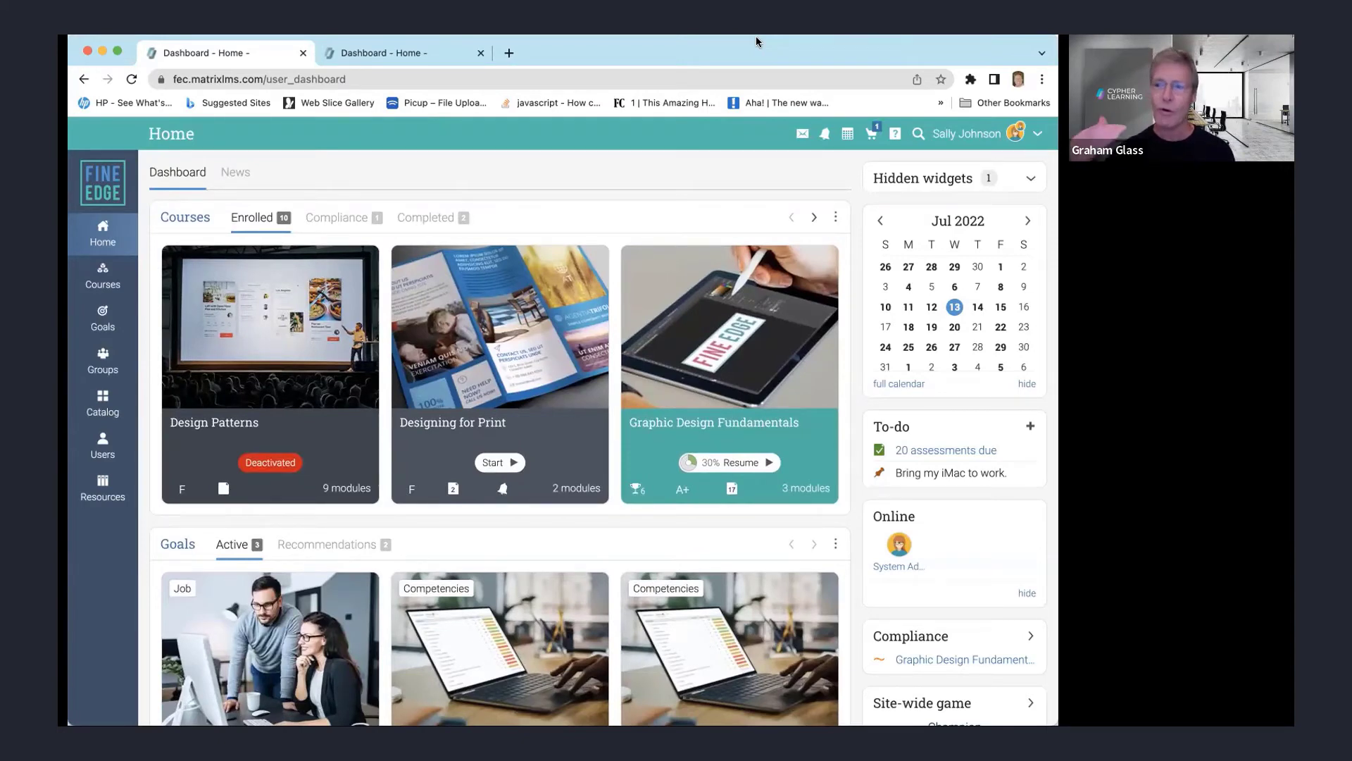
- Open the learner's Digital marketing manager goal from their dashboard and examine the data points, ratings and mastery per competency
scroll(850, 217, "down", 2)
scroll(849, 217, "down", 5)
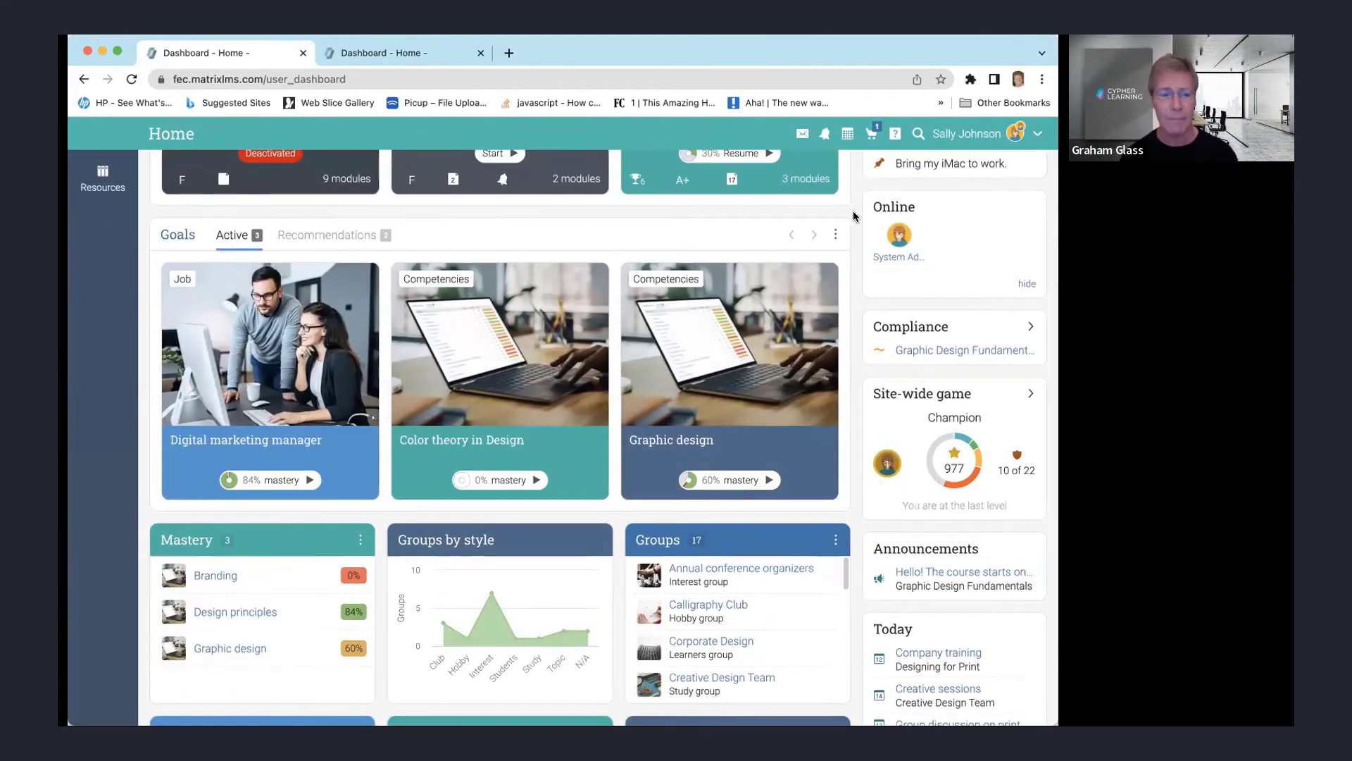
left_click(277, 433)
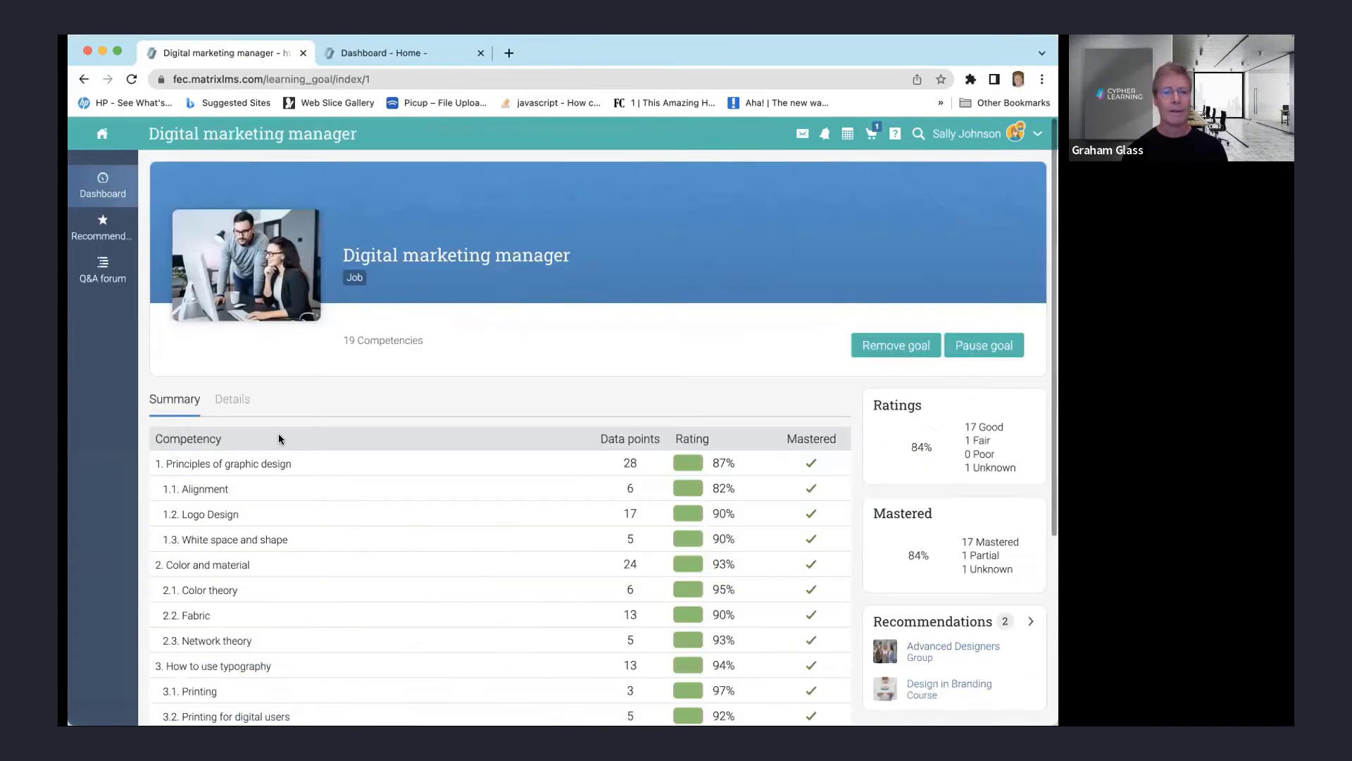
scroll(580, 282, "down", 3)
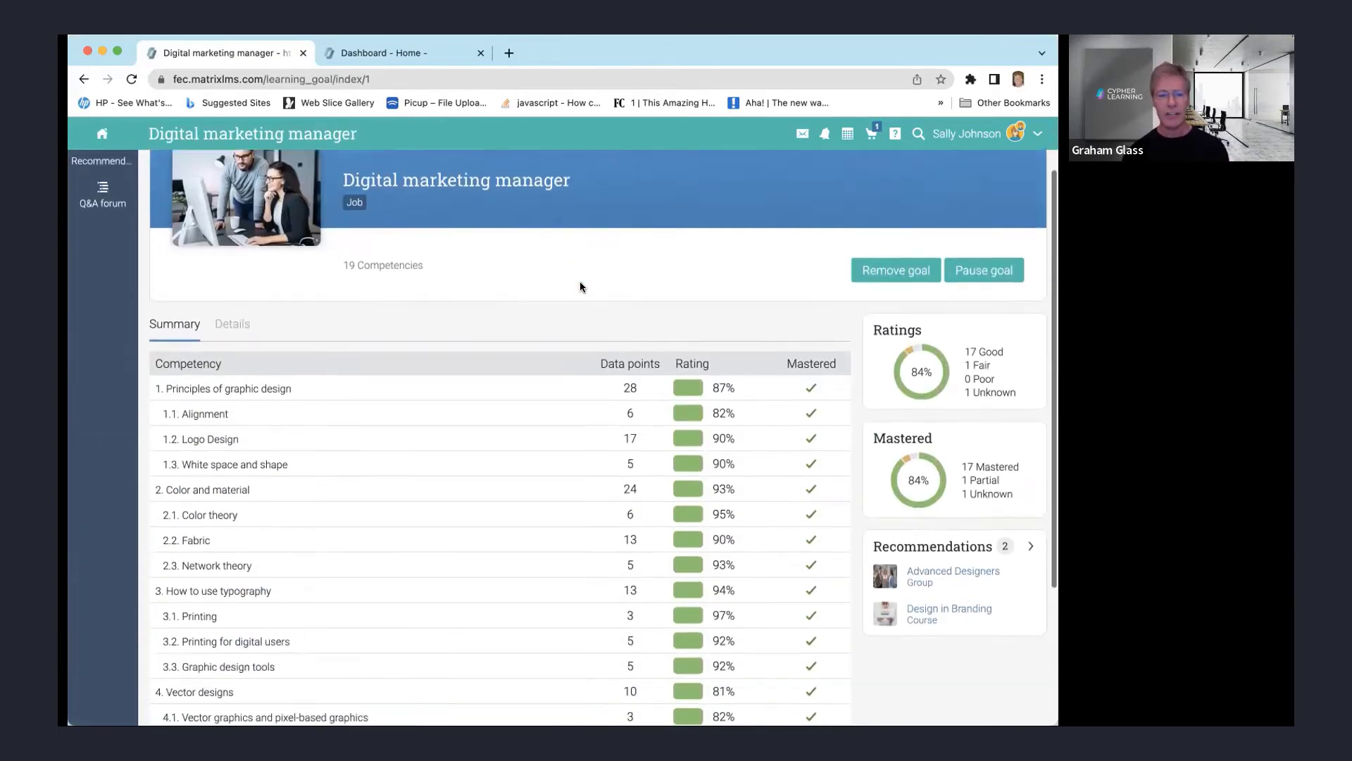
scroll(581, 281, "down", 1)
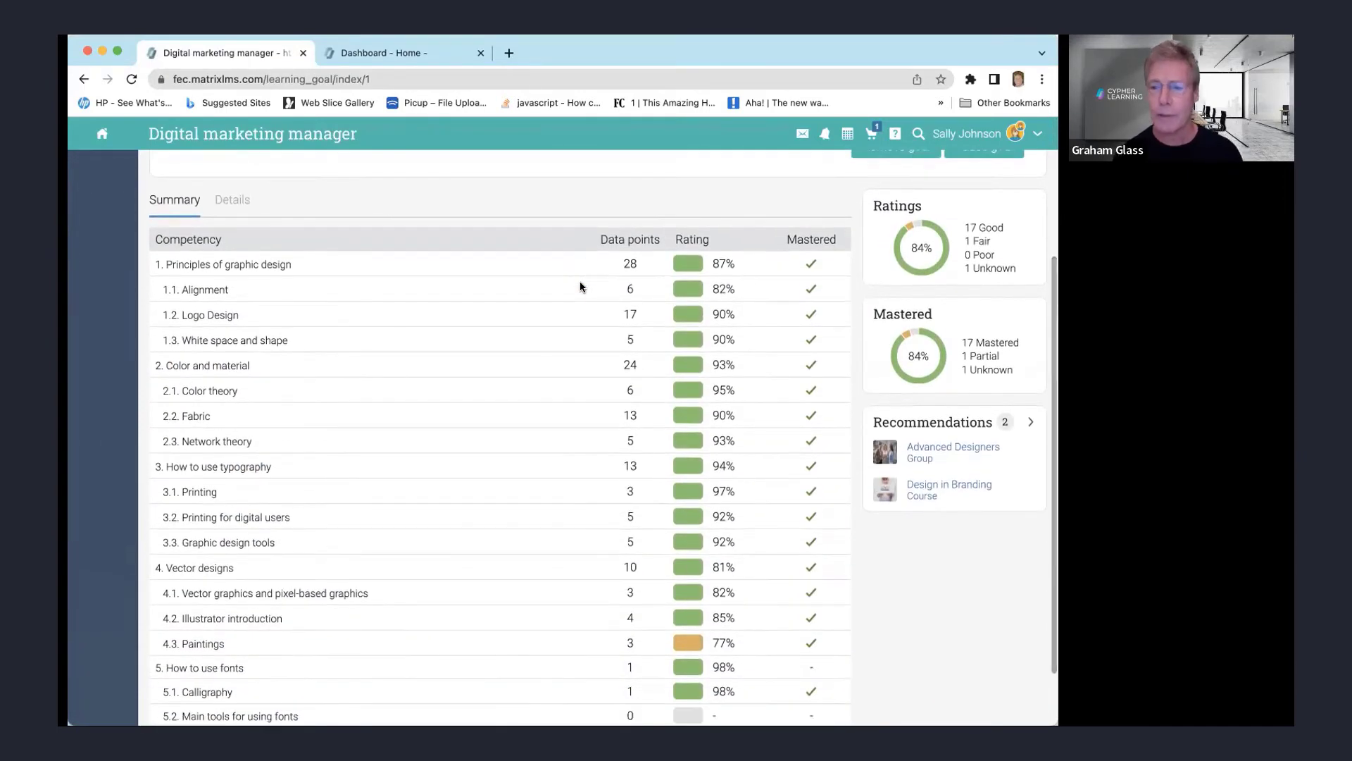
scroll(610, 269, "down", 1)
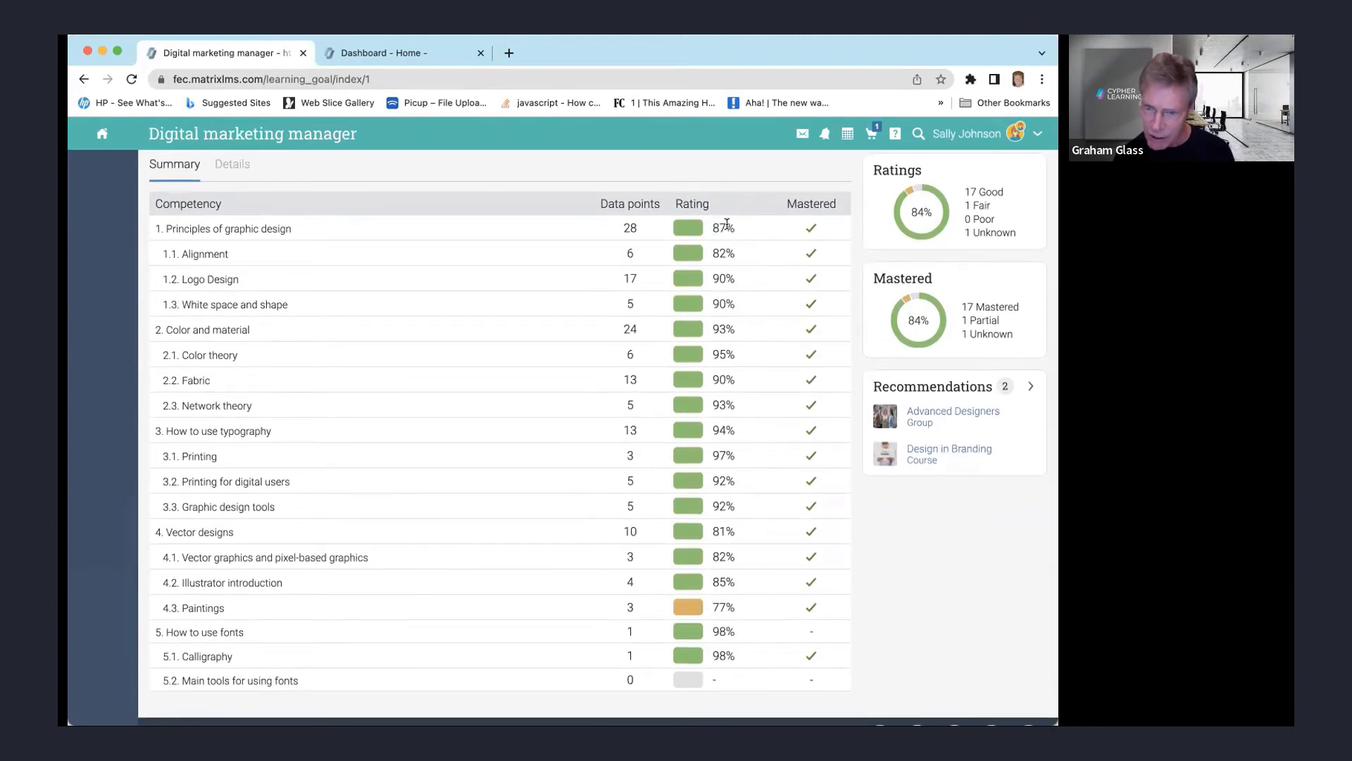
left_click_drag(710, 224, 739, 228)
scroll(704, 458, "down", 1)
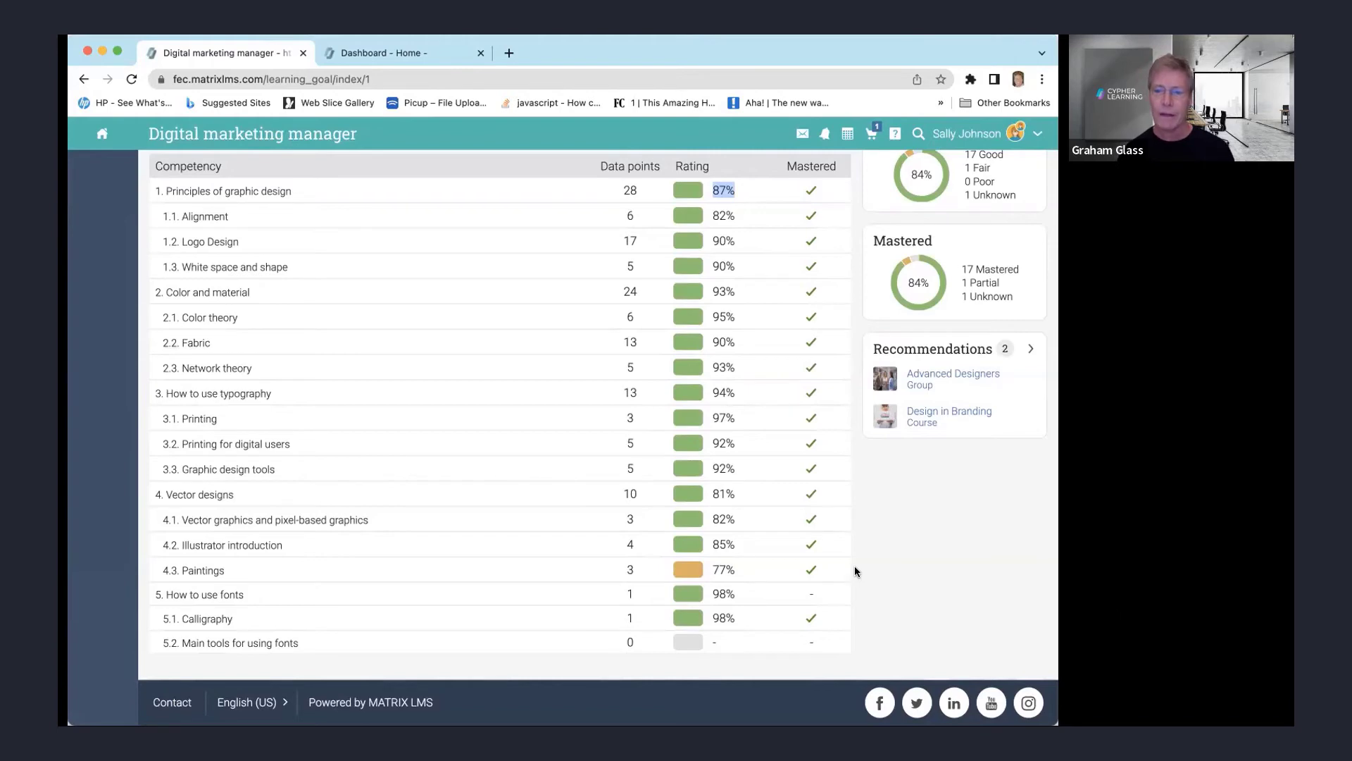
scroll(317, 436, "up", 5)
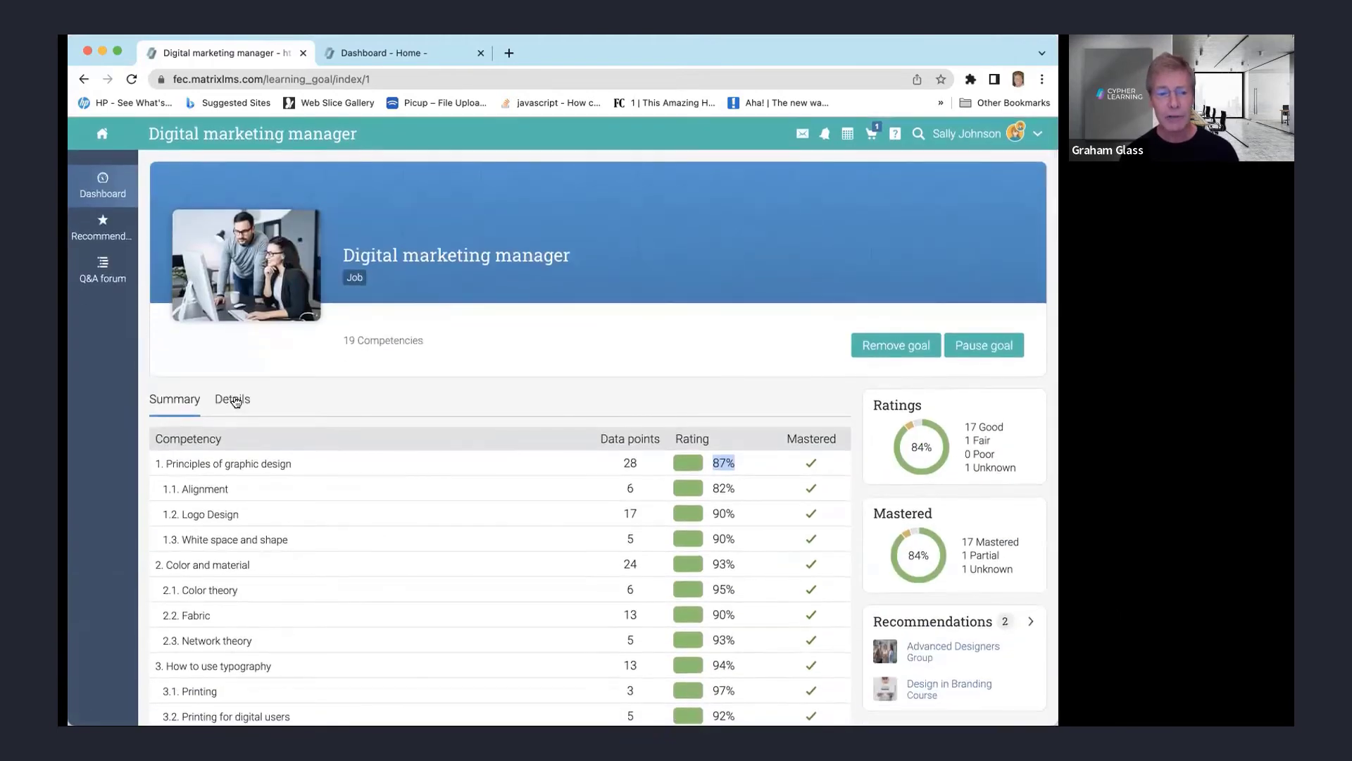
- View the goal's competency details and examine the assessment scores listed under Logo Design
left_click(235, 399)
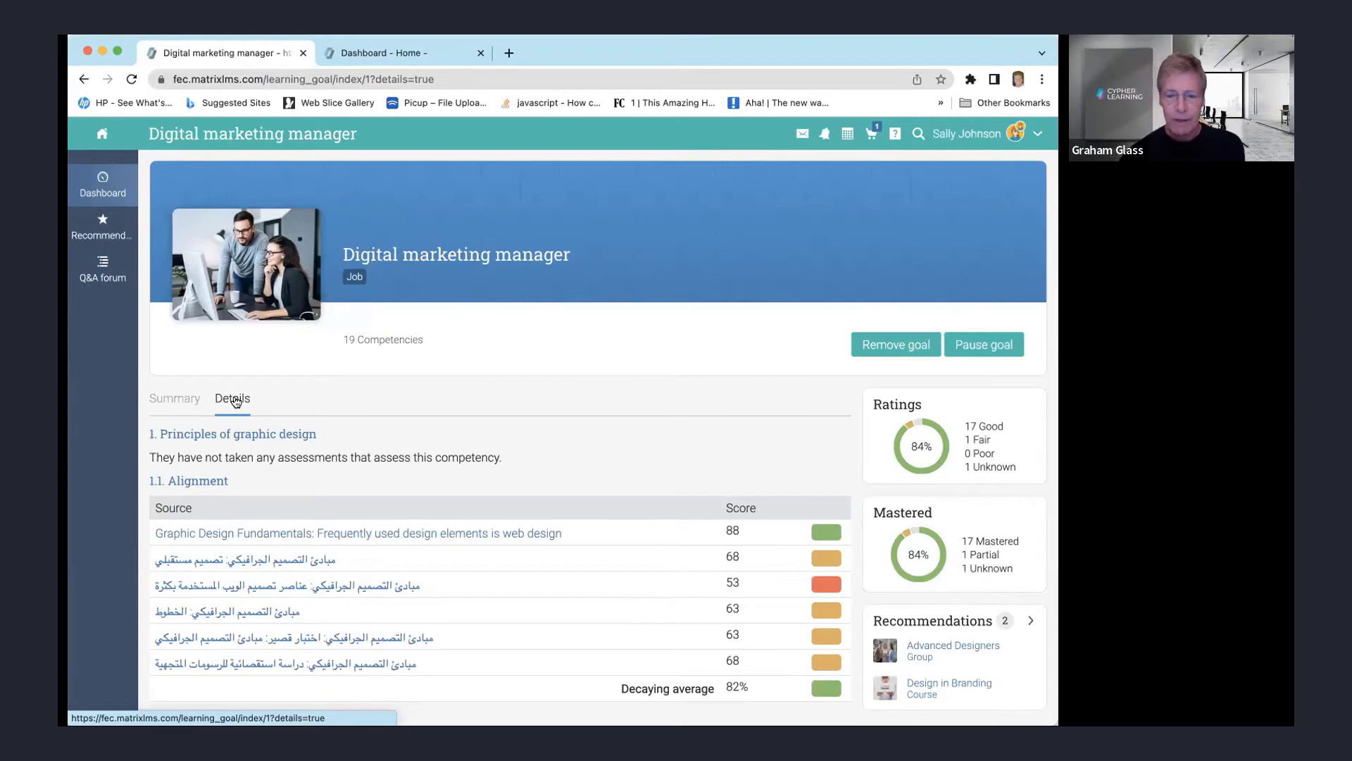
scroll(573, 340, "down", 8)
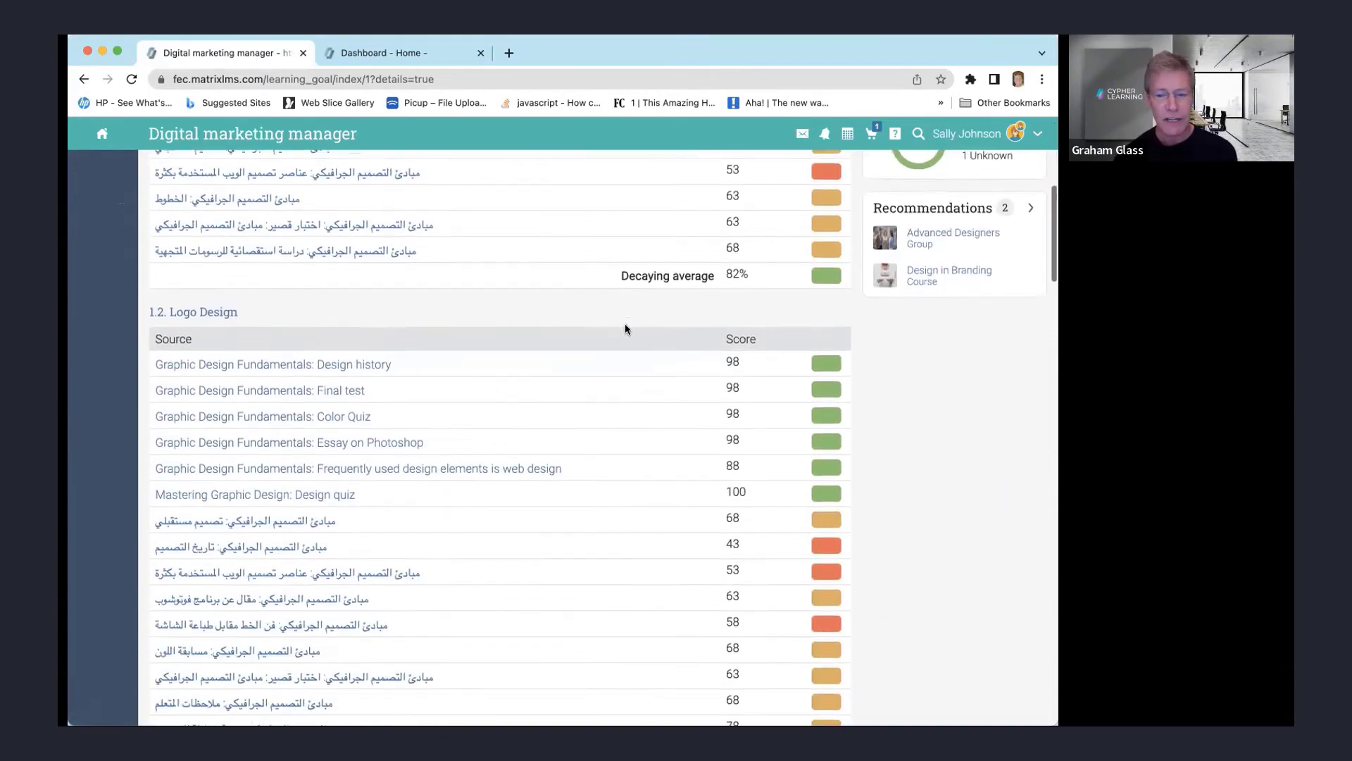
left_click_drag(244, 199, 146, 201)
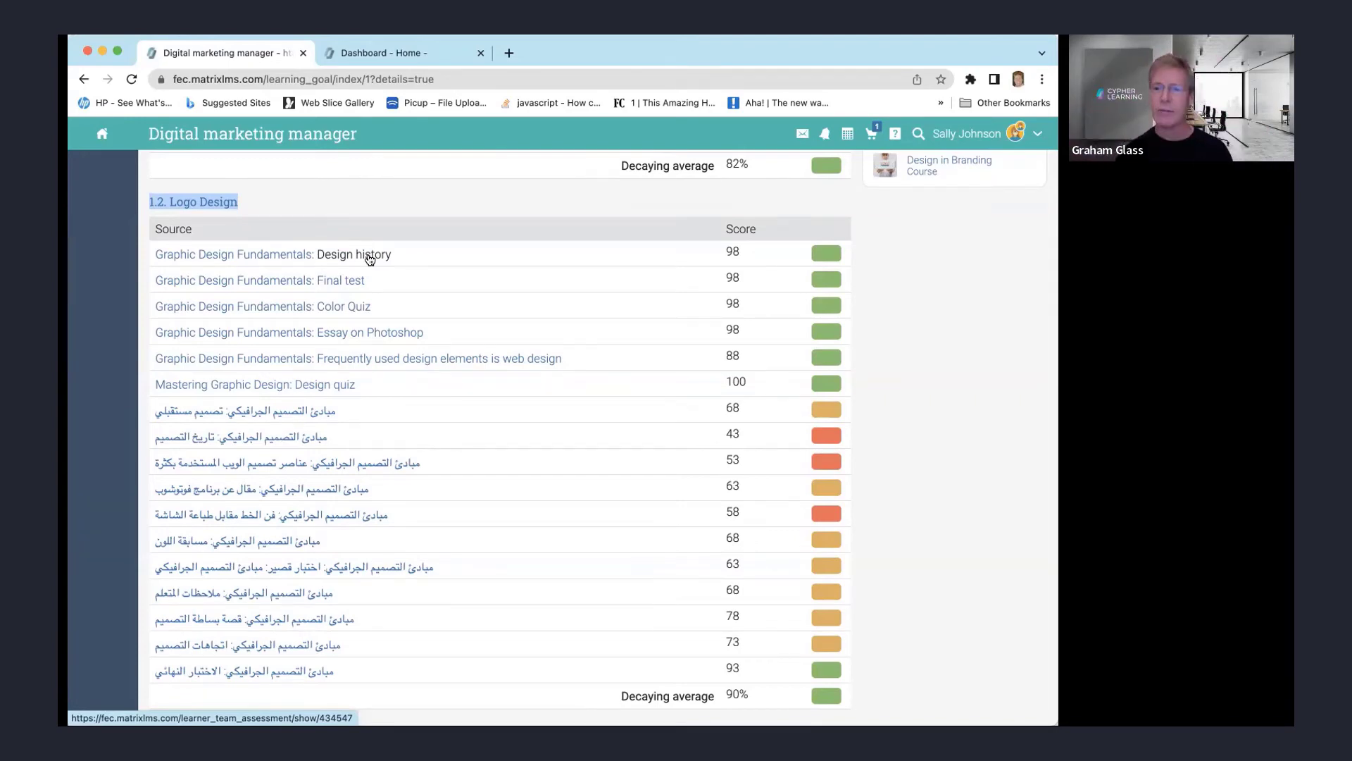
scroll(371, 253, "up", 8)
- Return to the goal's competency summary and open the recommendations for the Digital marketing manager goal
left_click(176, 399)
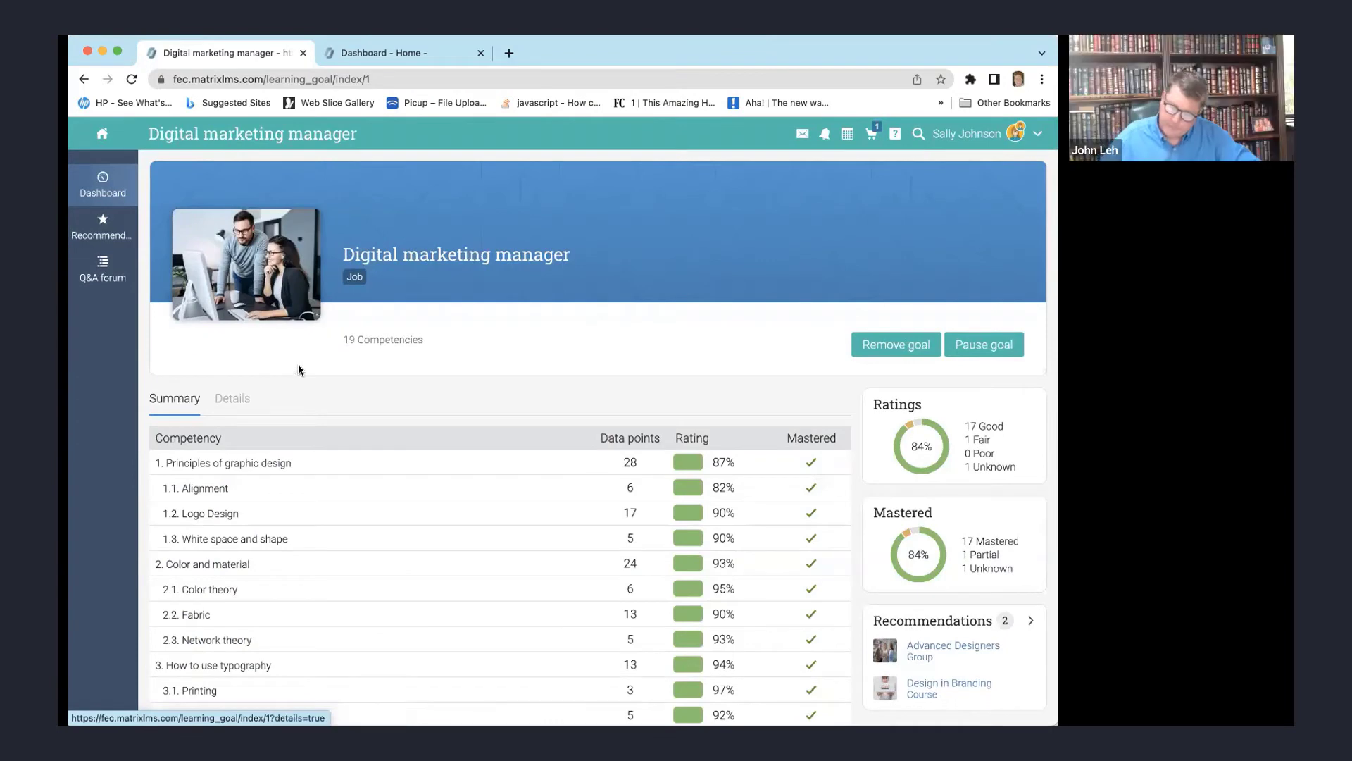
scroll(319, 349, "down", 2)
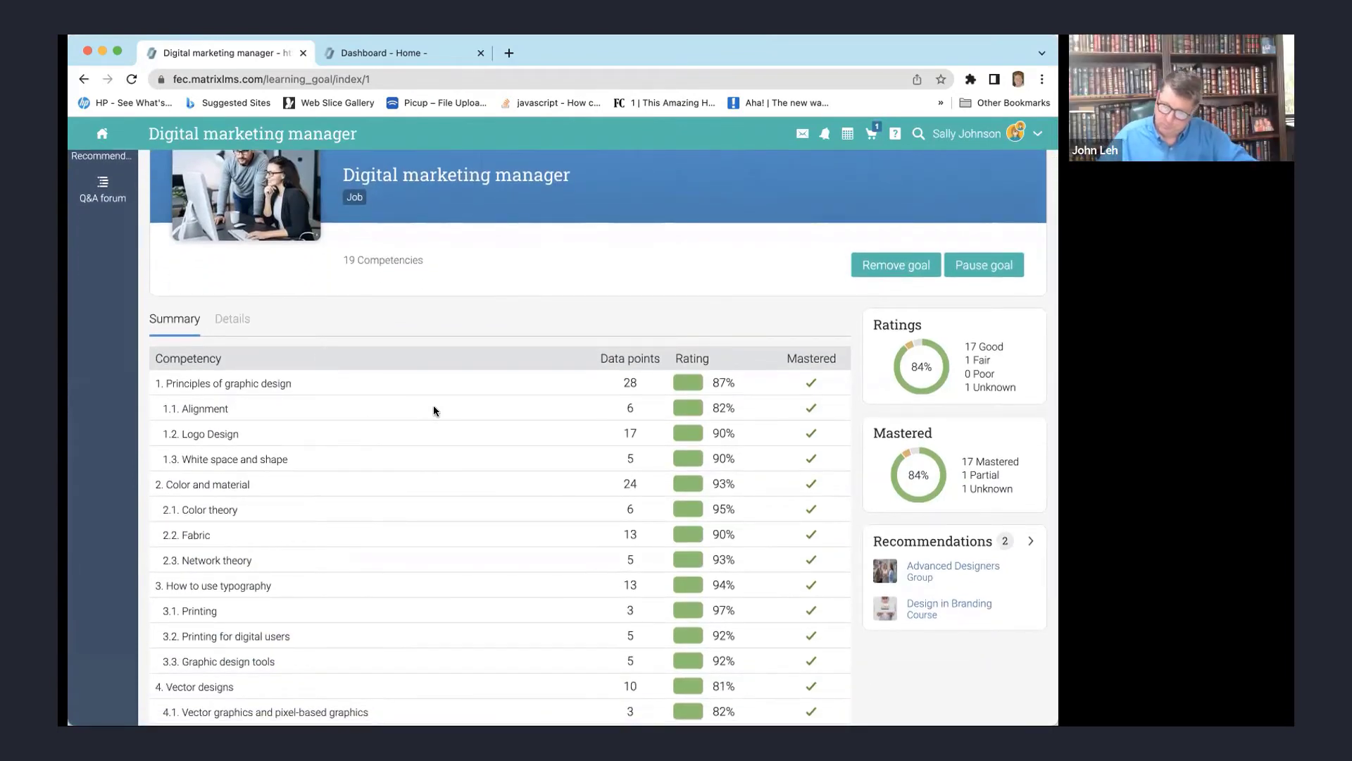
scroll(362, 395, "up", 2)
left_click(119, 237)
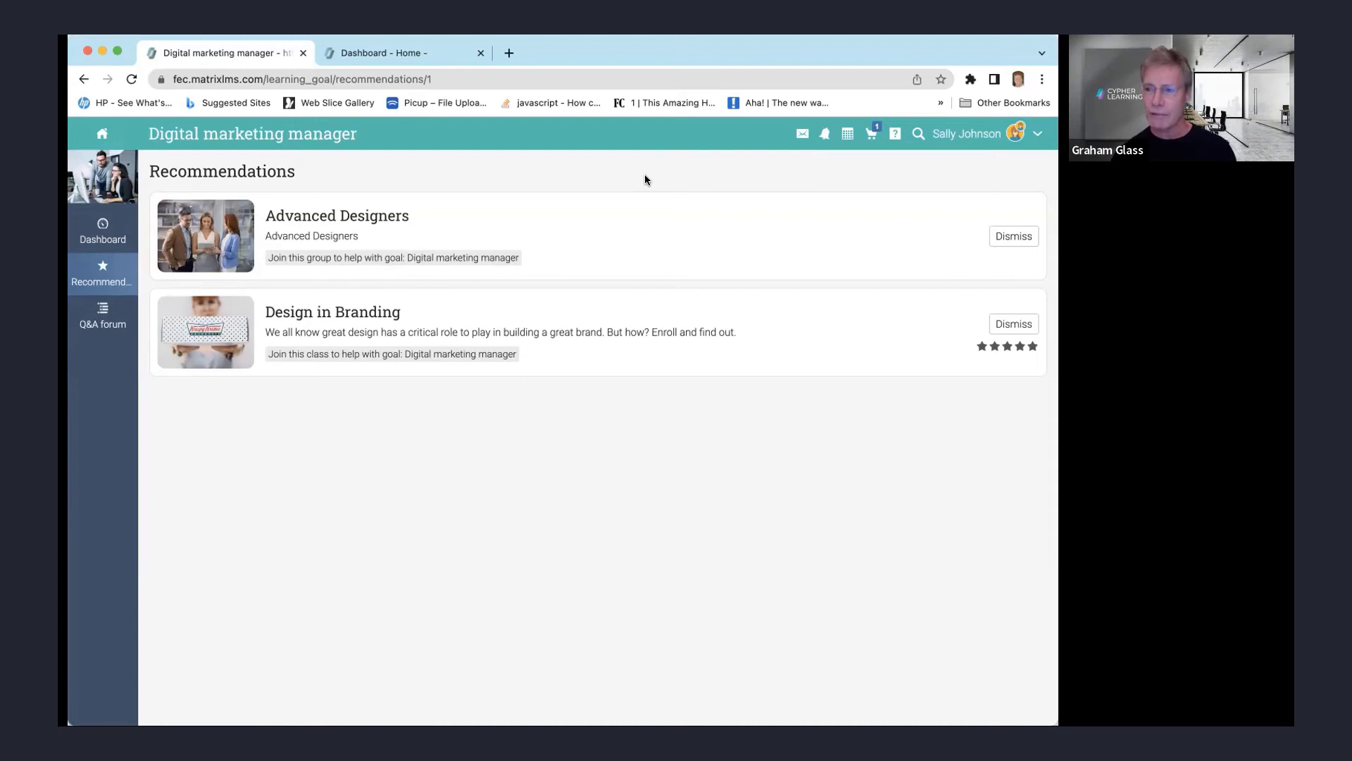
- Return to the learner's home dashboard and look over the goals, mastery, groups and site-wide game widgets
left_click(105, 144)
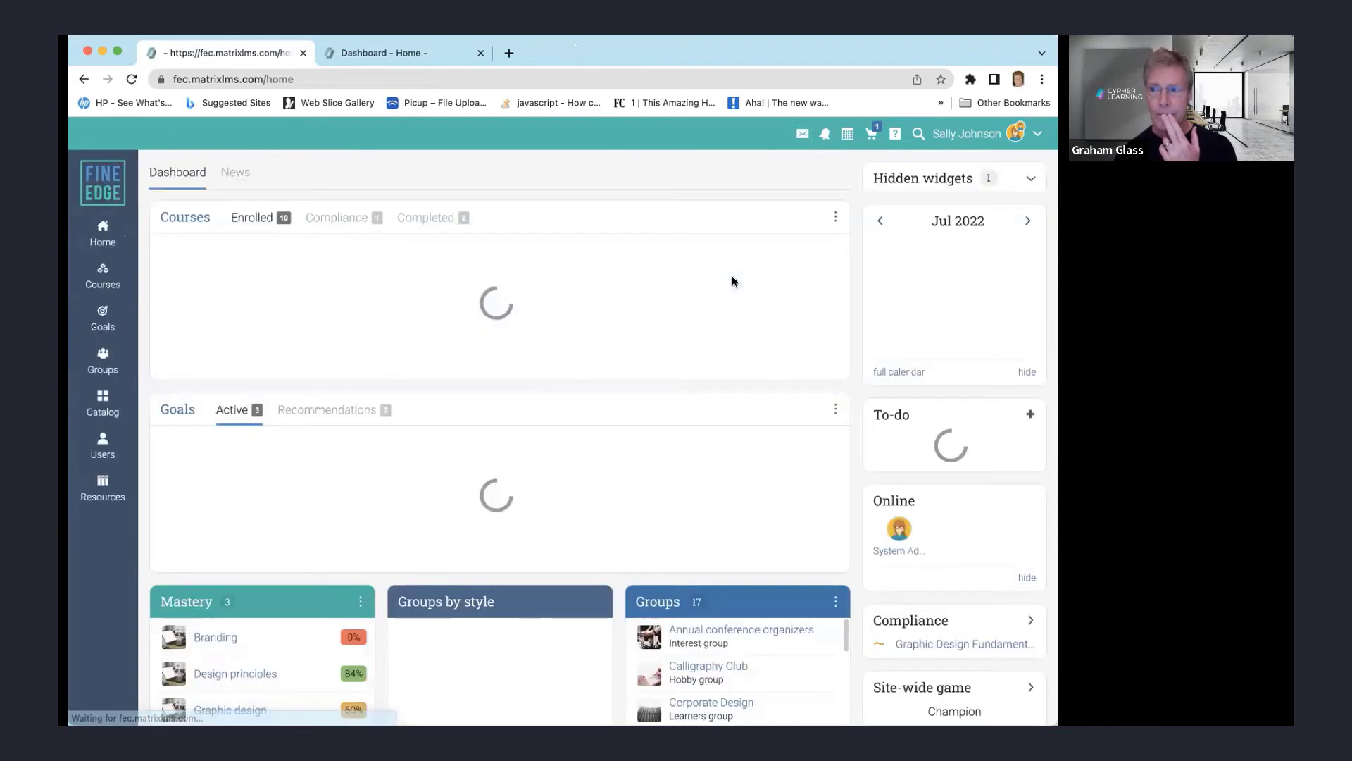
scroll(850, 396, "down", 5)
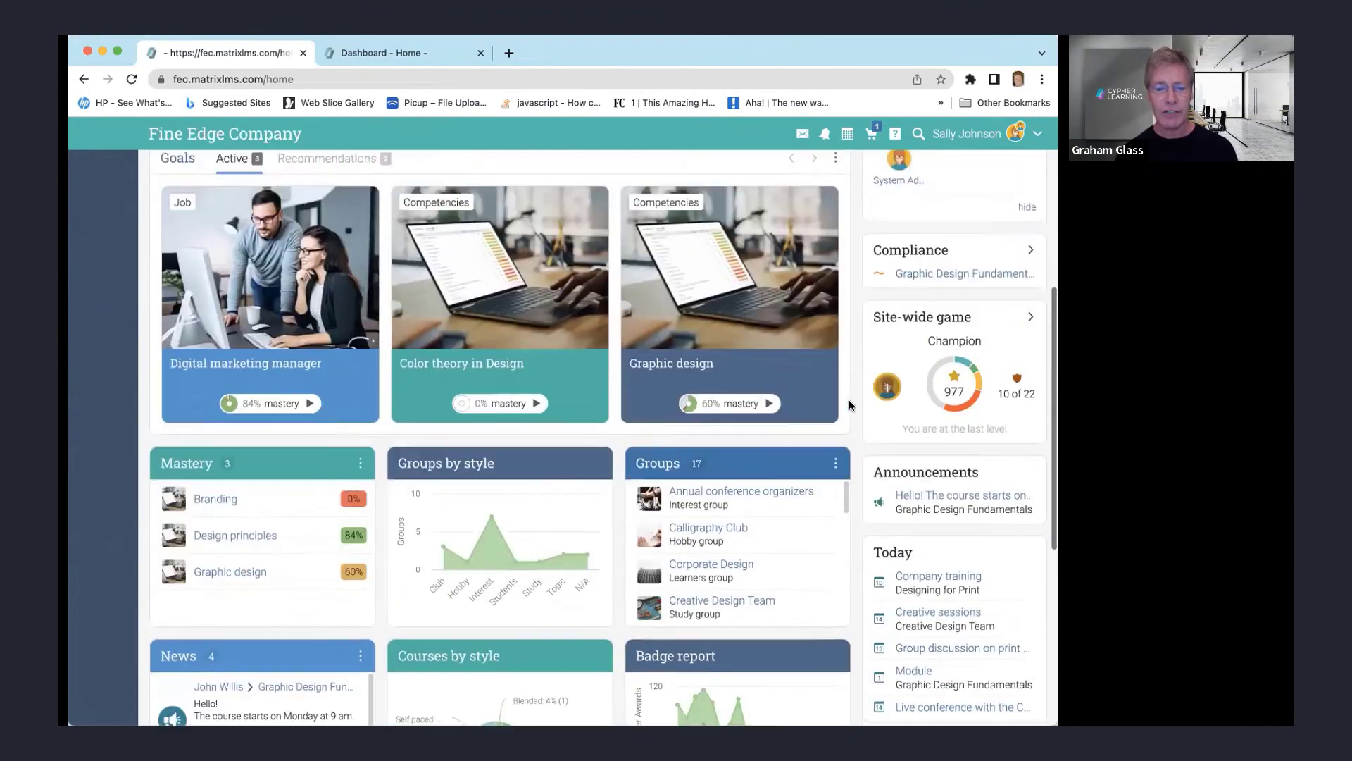
- View the recommended goals on the learner's dashboard and add a job goal for Software architect
scroll(852, 400, "down", 4)
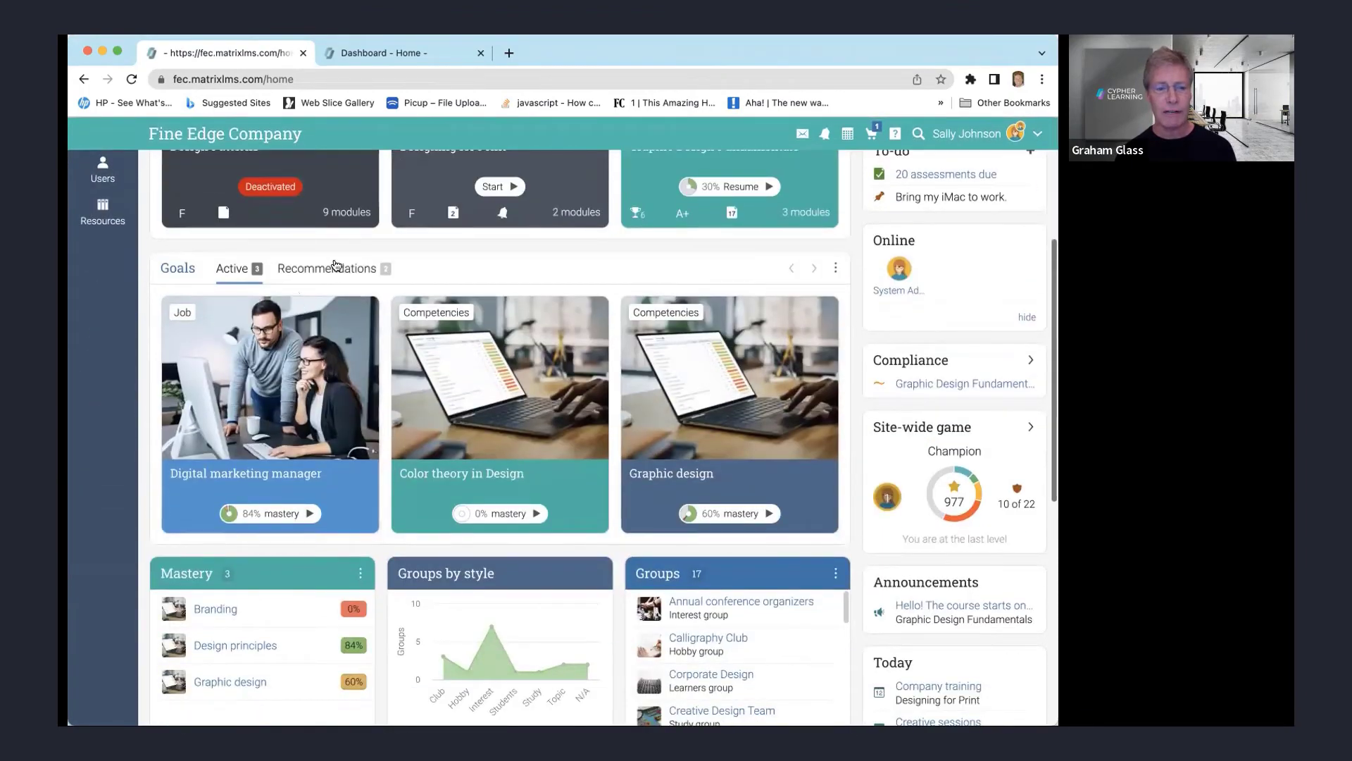
left_click(336, 267)
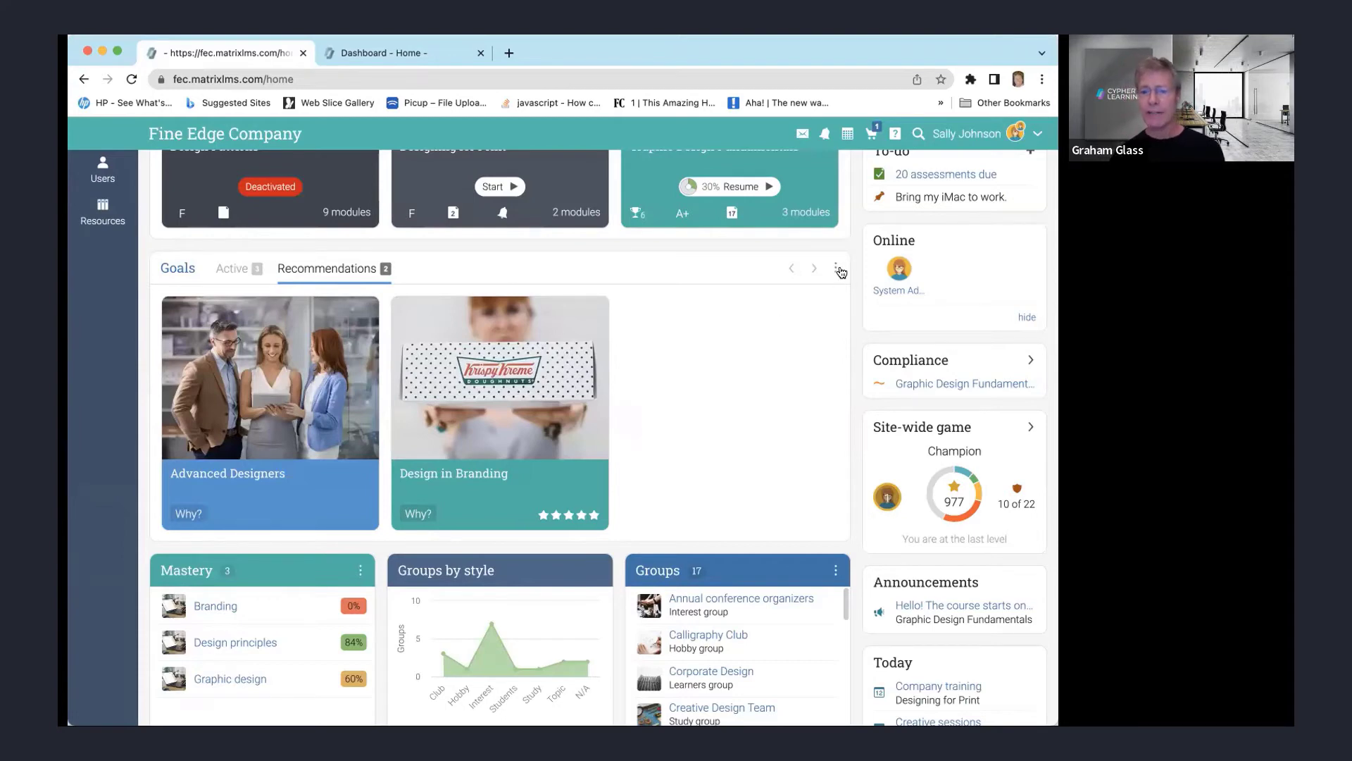
left_click(833, 294)
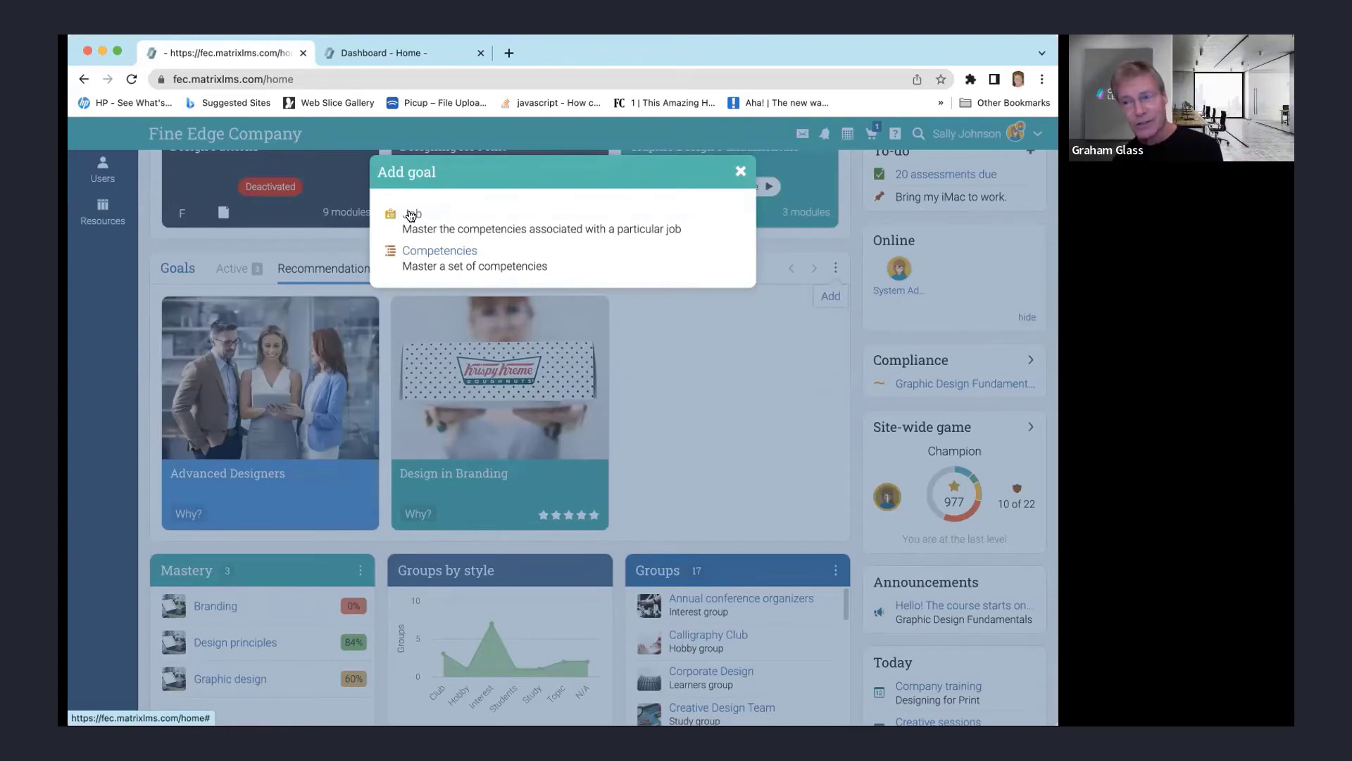
left_click(410, 215)
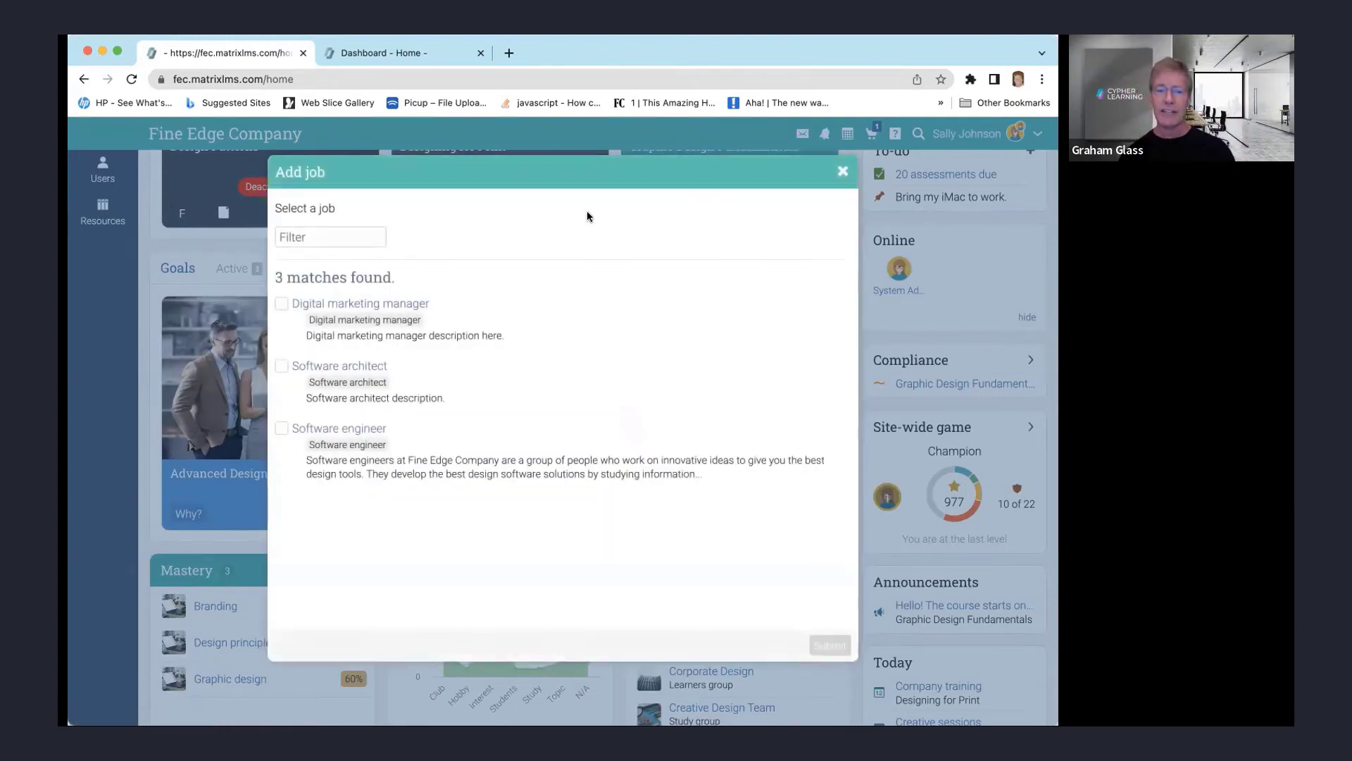
left_click(281, 364)
left_click(823, 641)
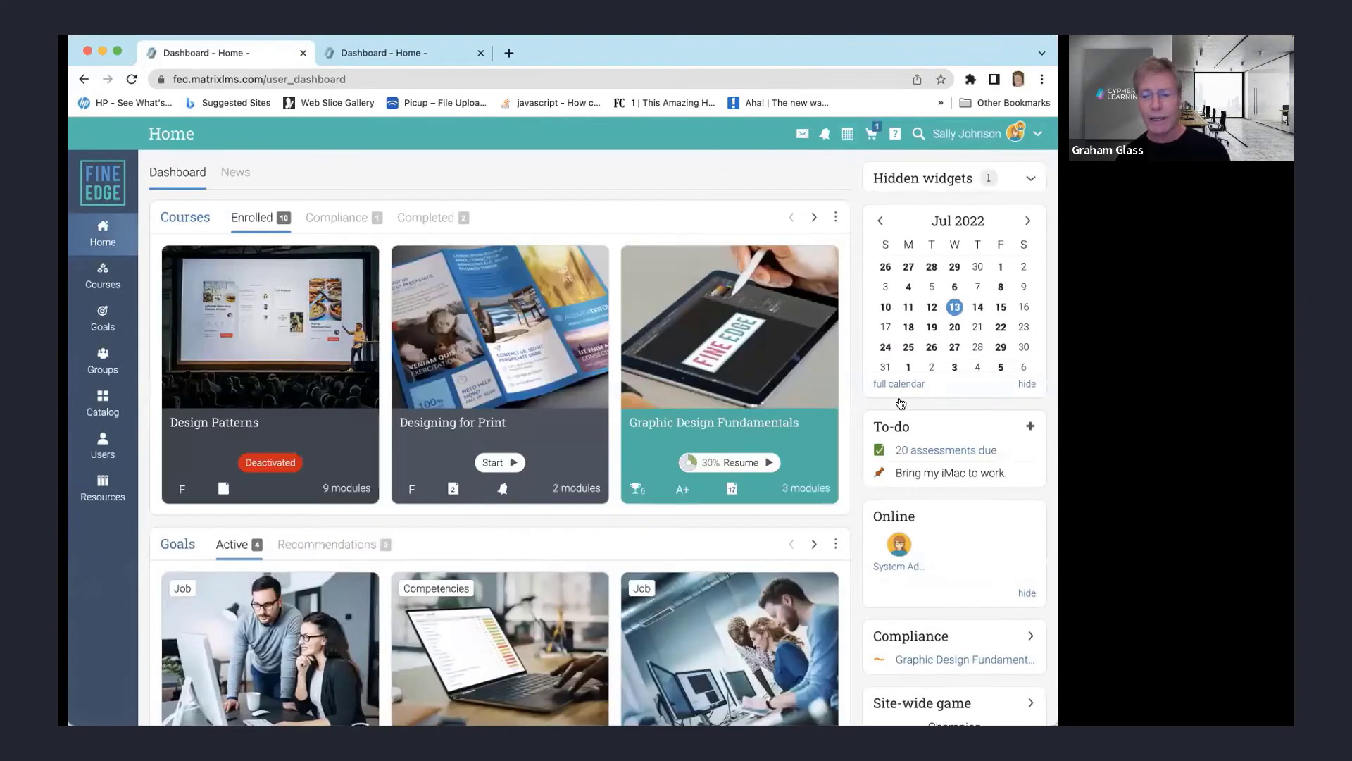
- Submit a new competencies goal for the learner using Color theory in Design from the competency libraries
scroll(837, 380, "down", 3)
left_click(836, 374)
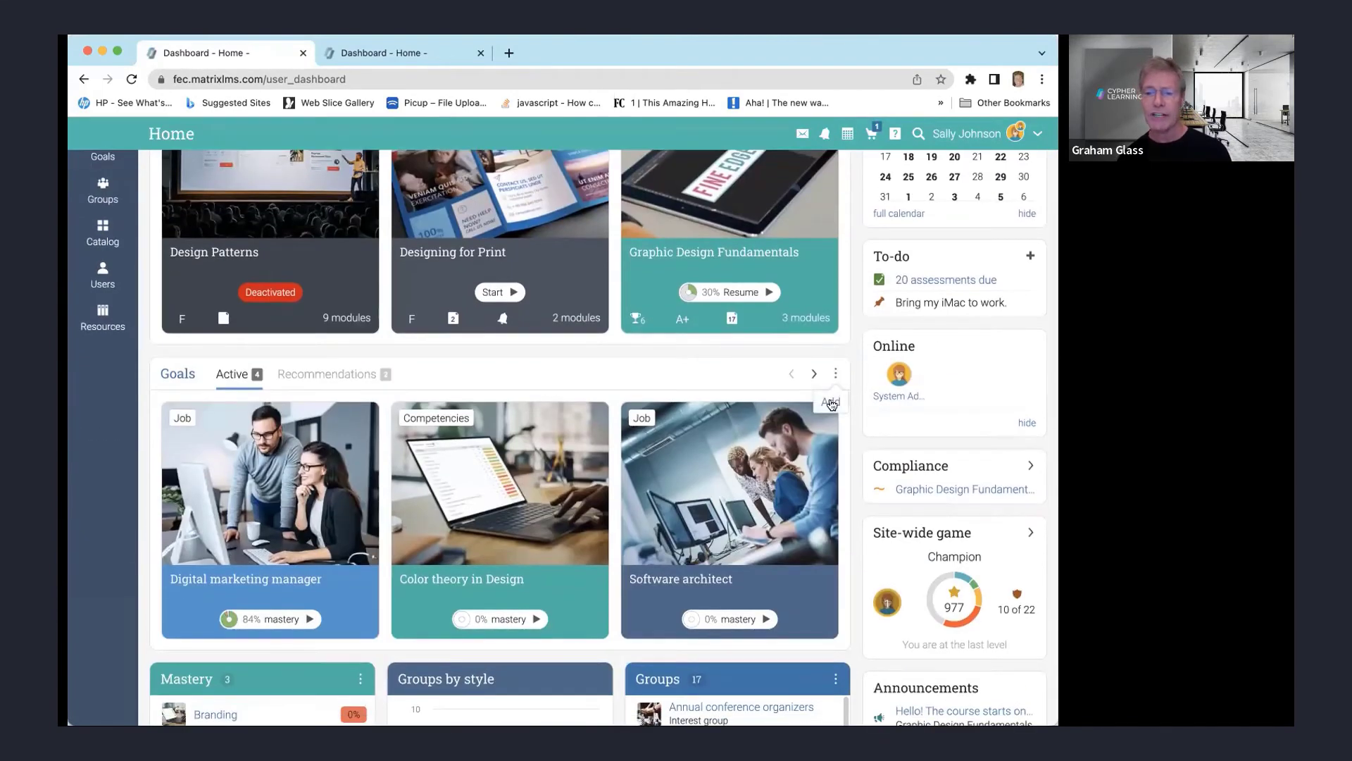
left_click(831, 399)
left_click(463, 254)
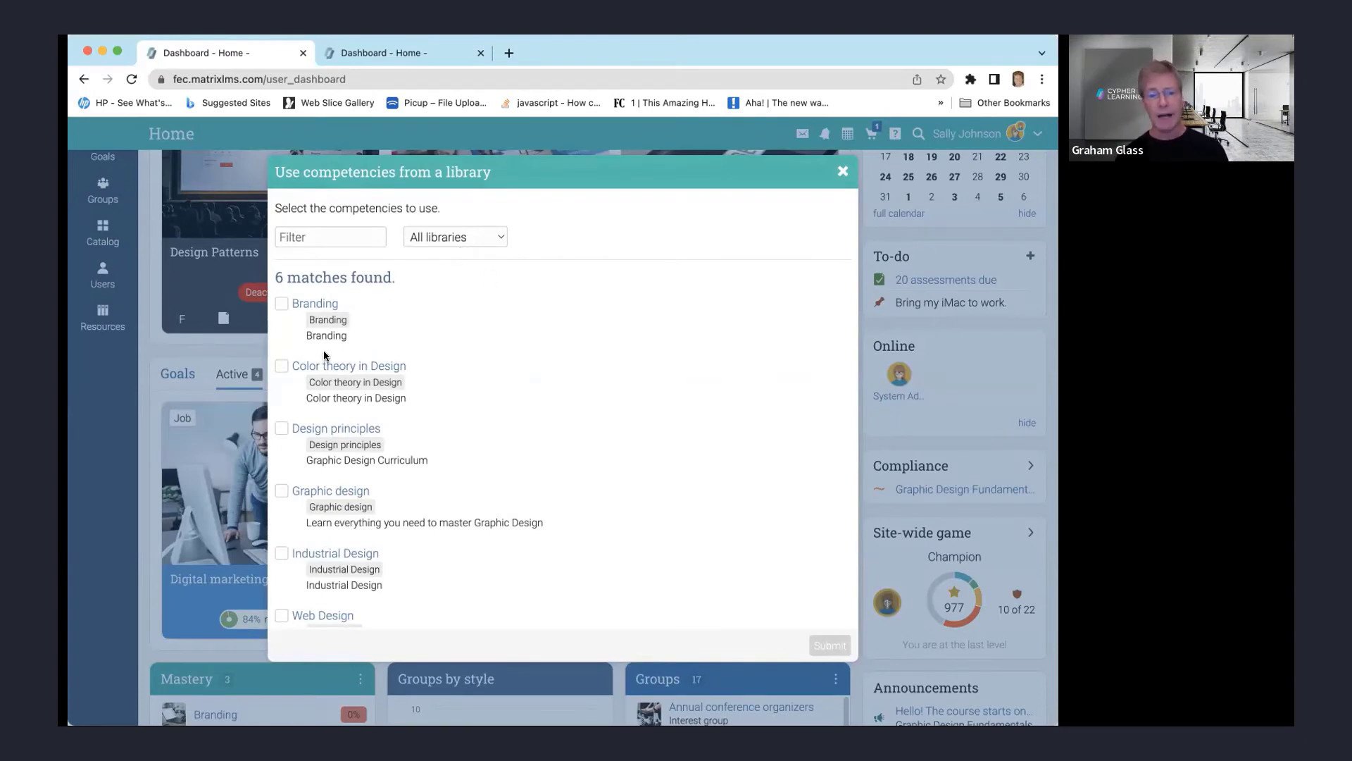
left_click(281, 365)
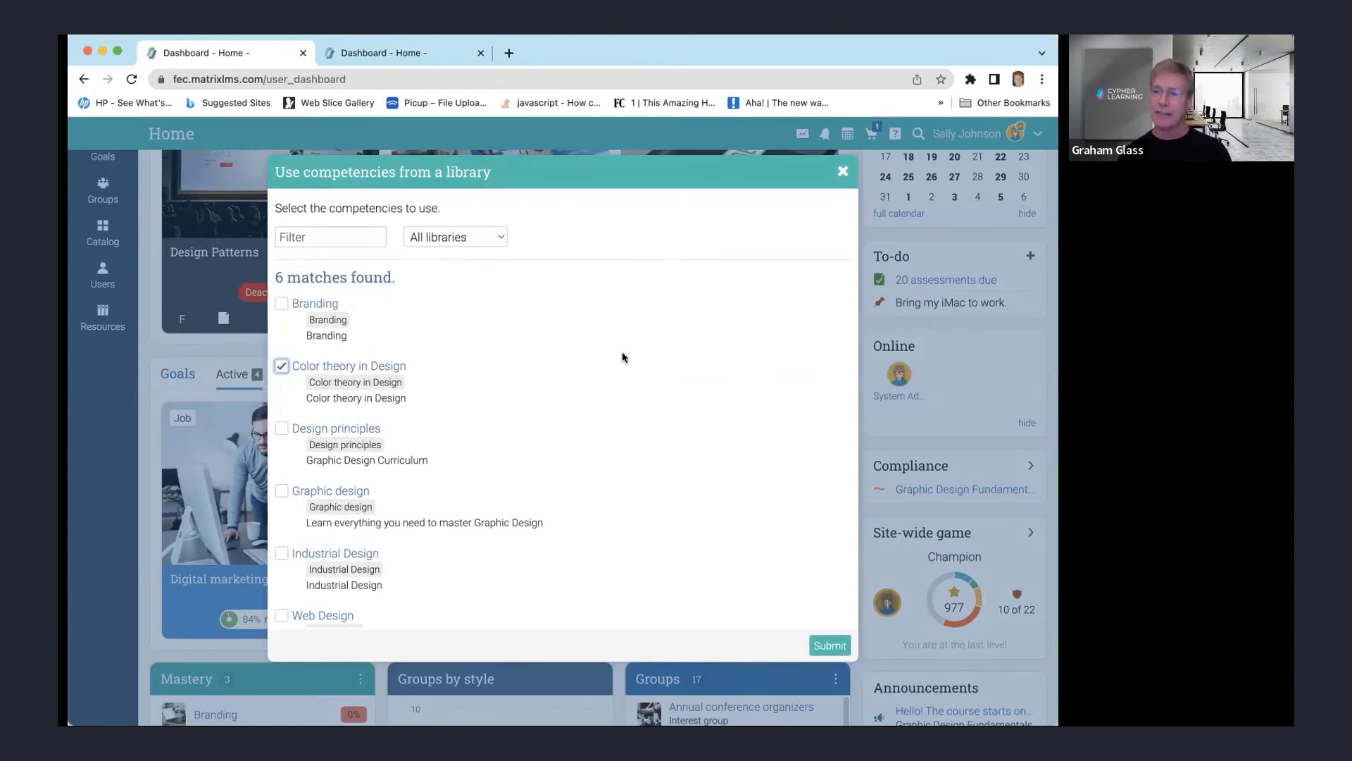
left_click(835, 641)
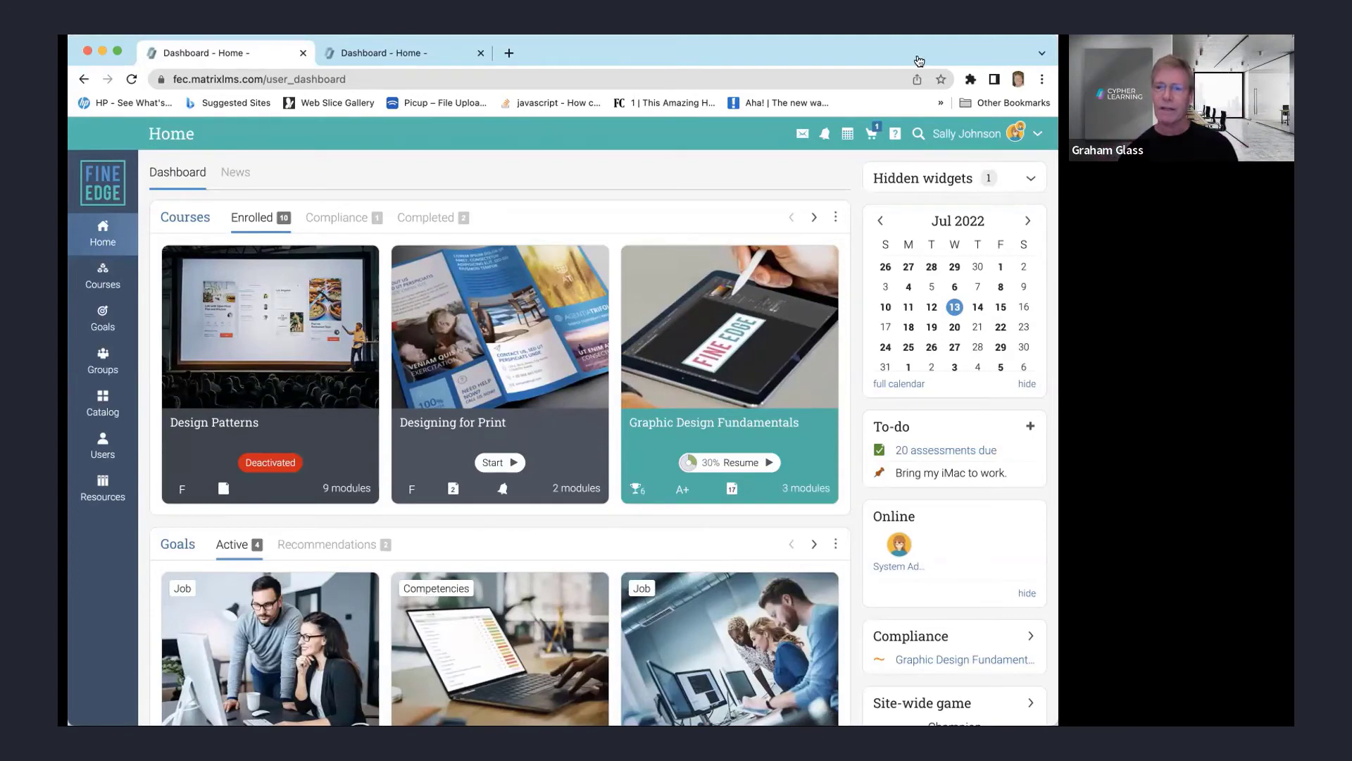
- Look over the learner's dashboard, including active goals, mastery, news, awards and the catalog overview
scroll(849, 275, "down", 3)
scroll(849, 274, "up", 1)
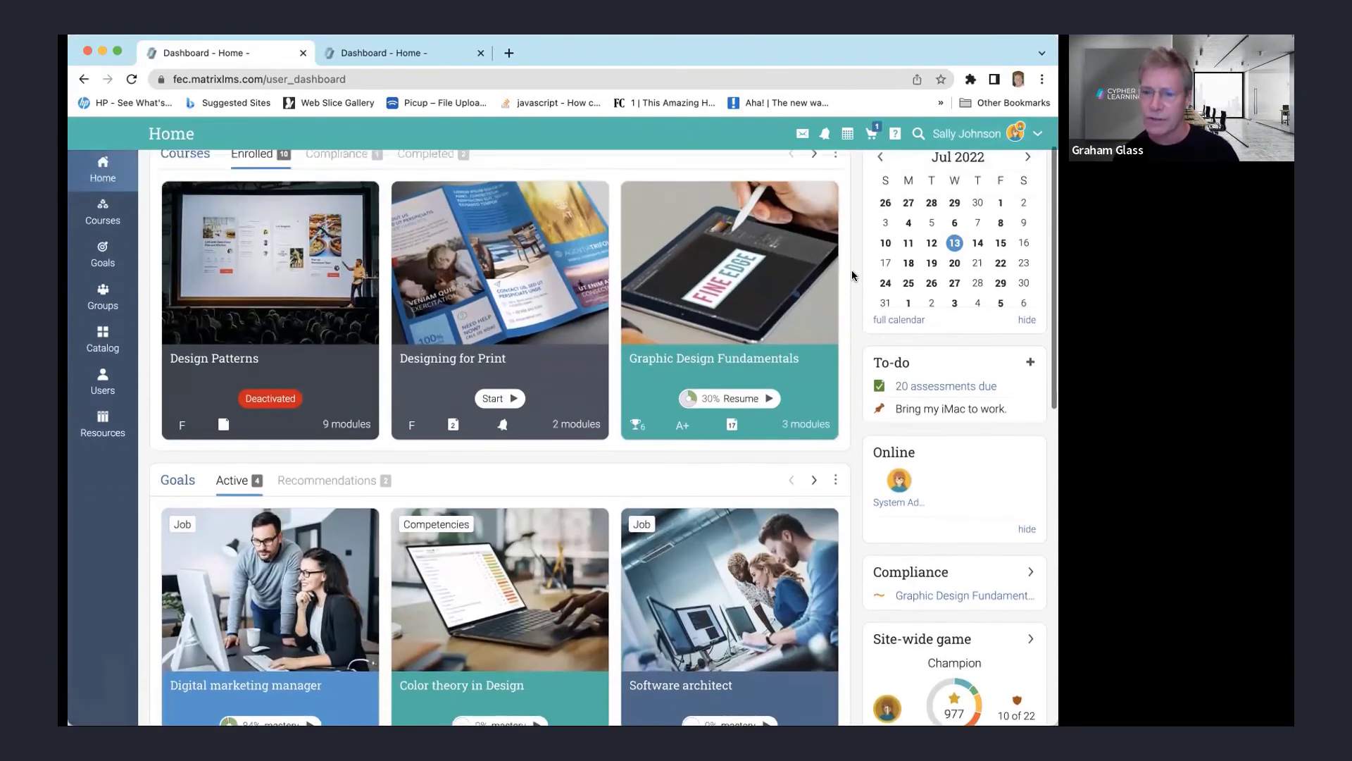
scroll(852, 275, "down", 2)
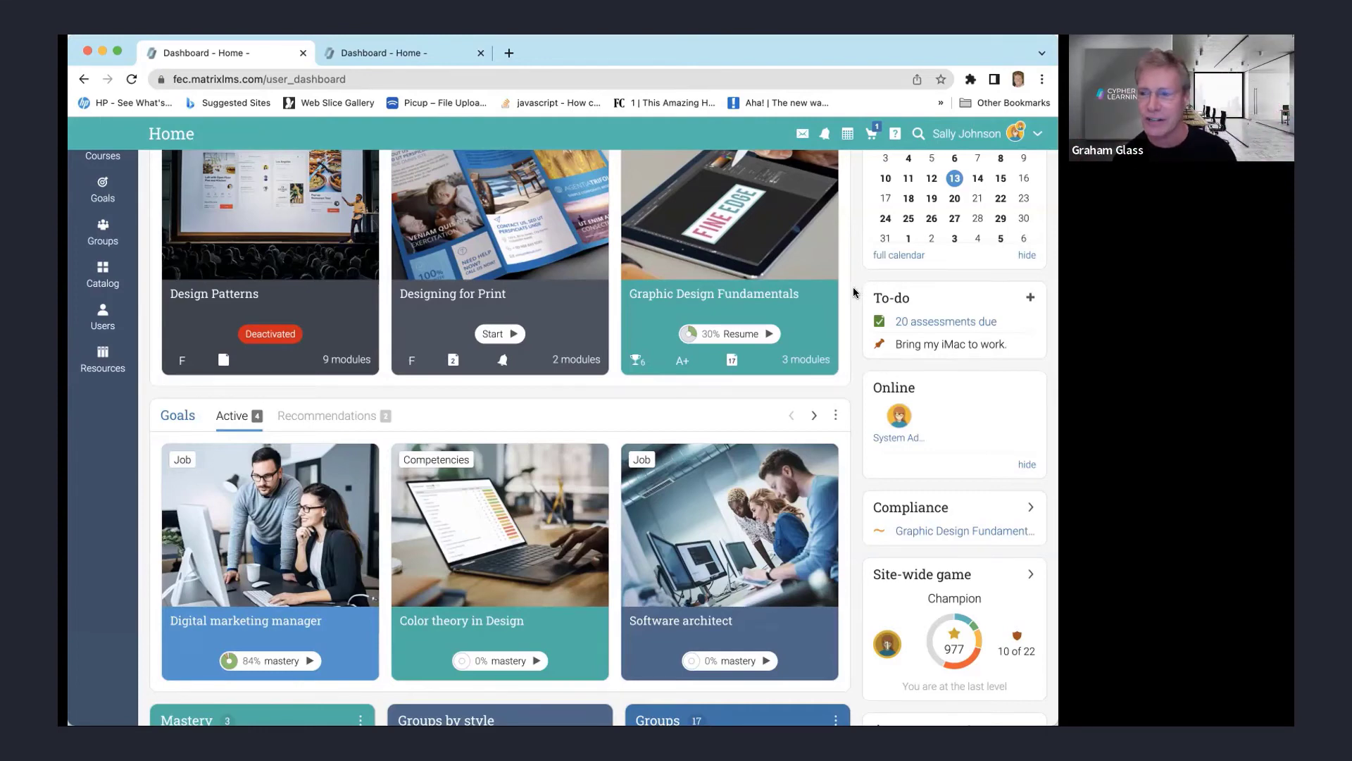
scroll(853, 286, "down", 7)
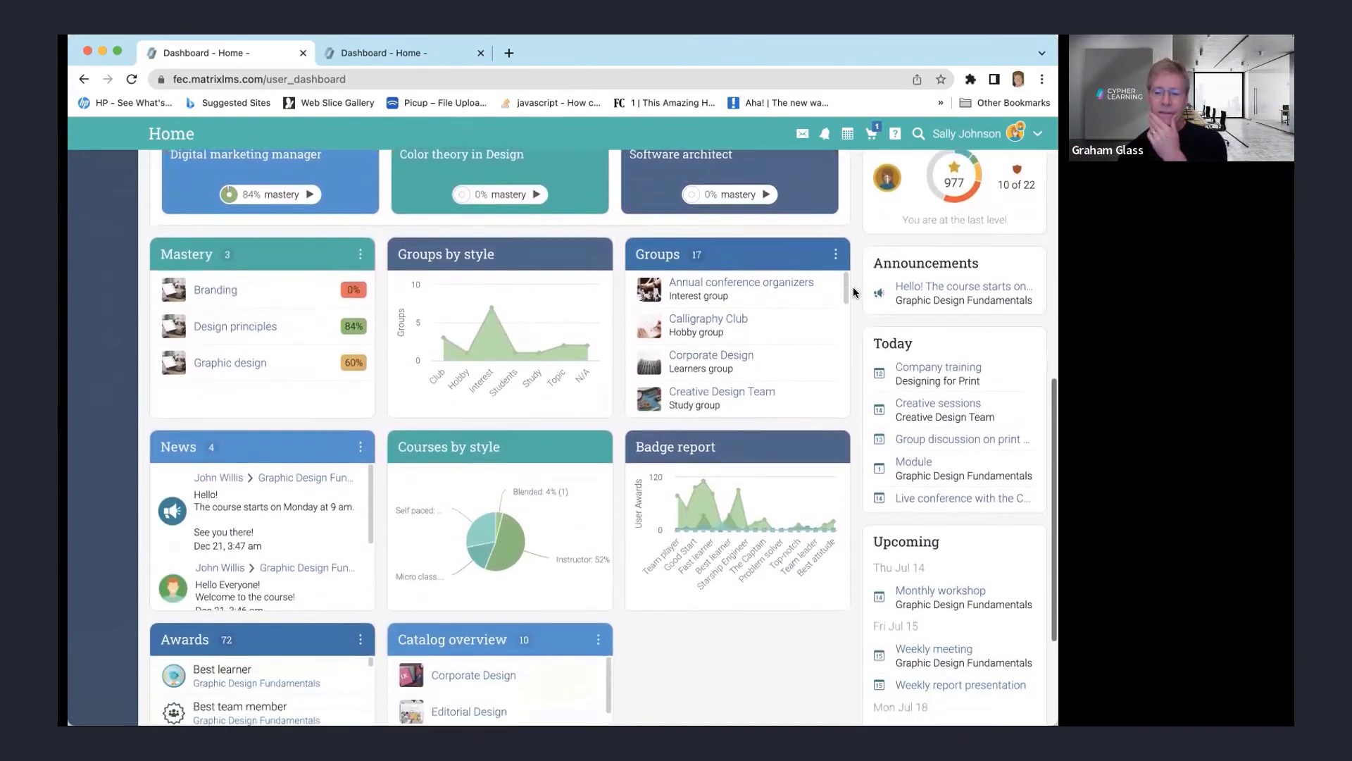
scroll(852, 287, "down", 4)
scroll(852, 292, "up", 10)
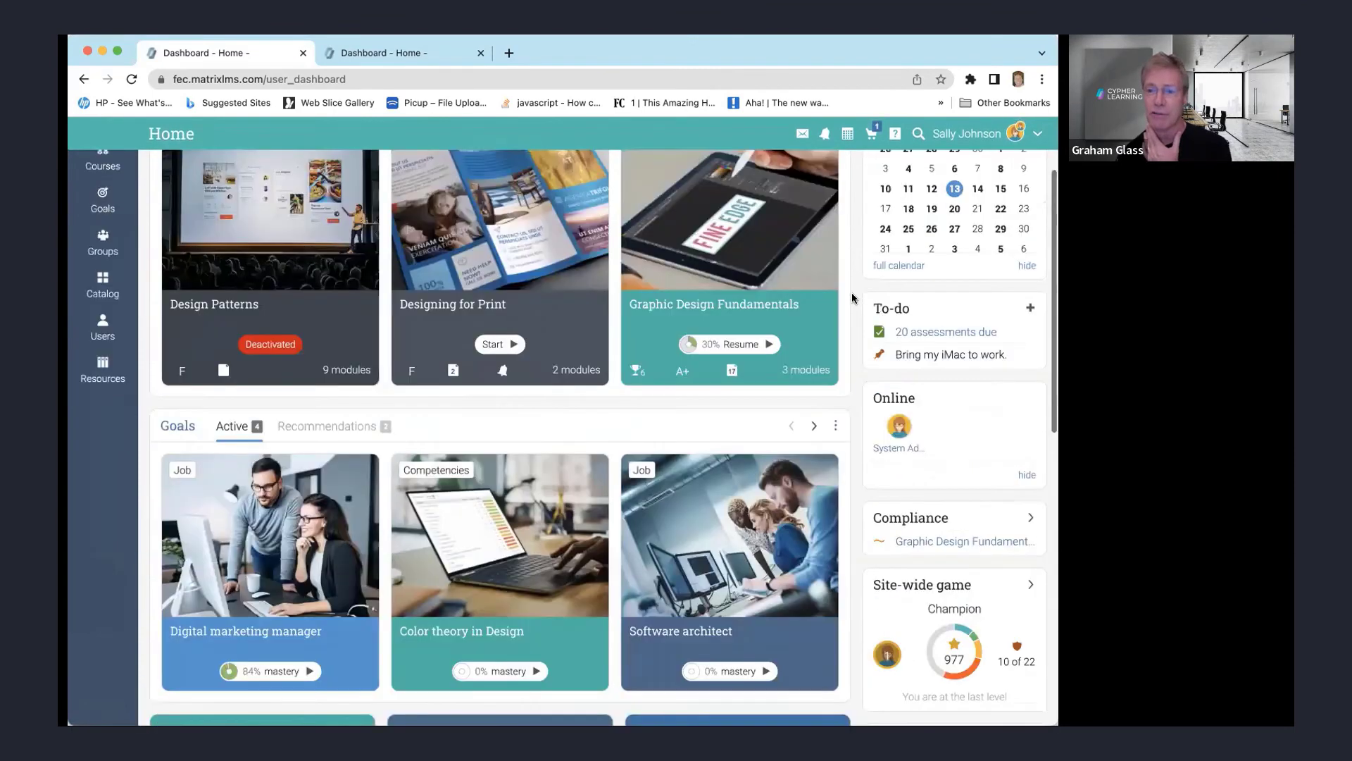
scroll(851, 293, "up", 2)
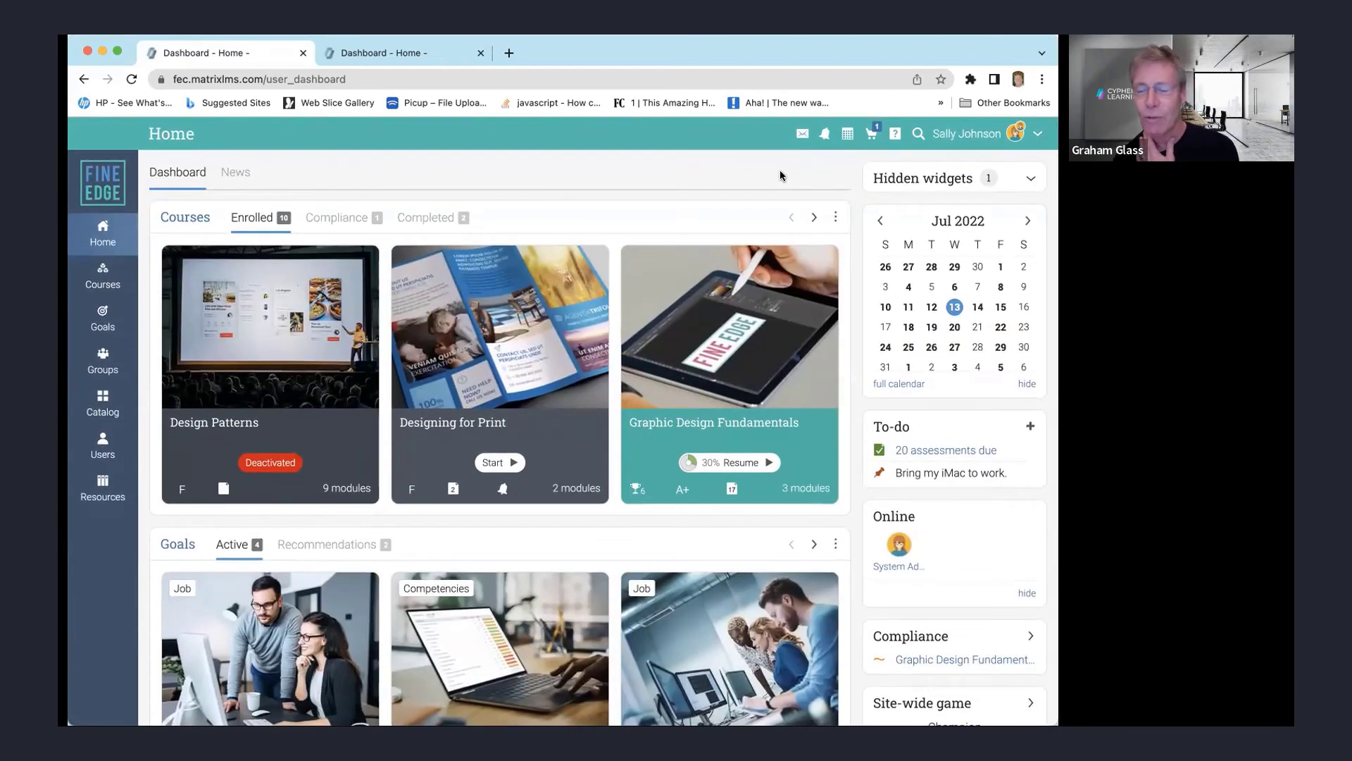
- Switch from the learner's account back to the System Administrator account and open its home dashboard
left_click(421, 56)
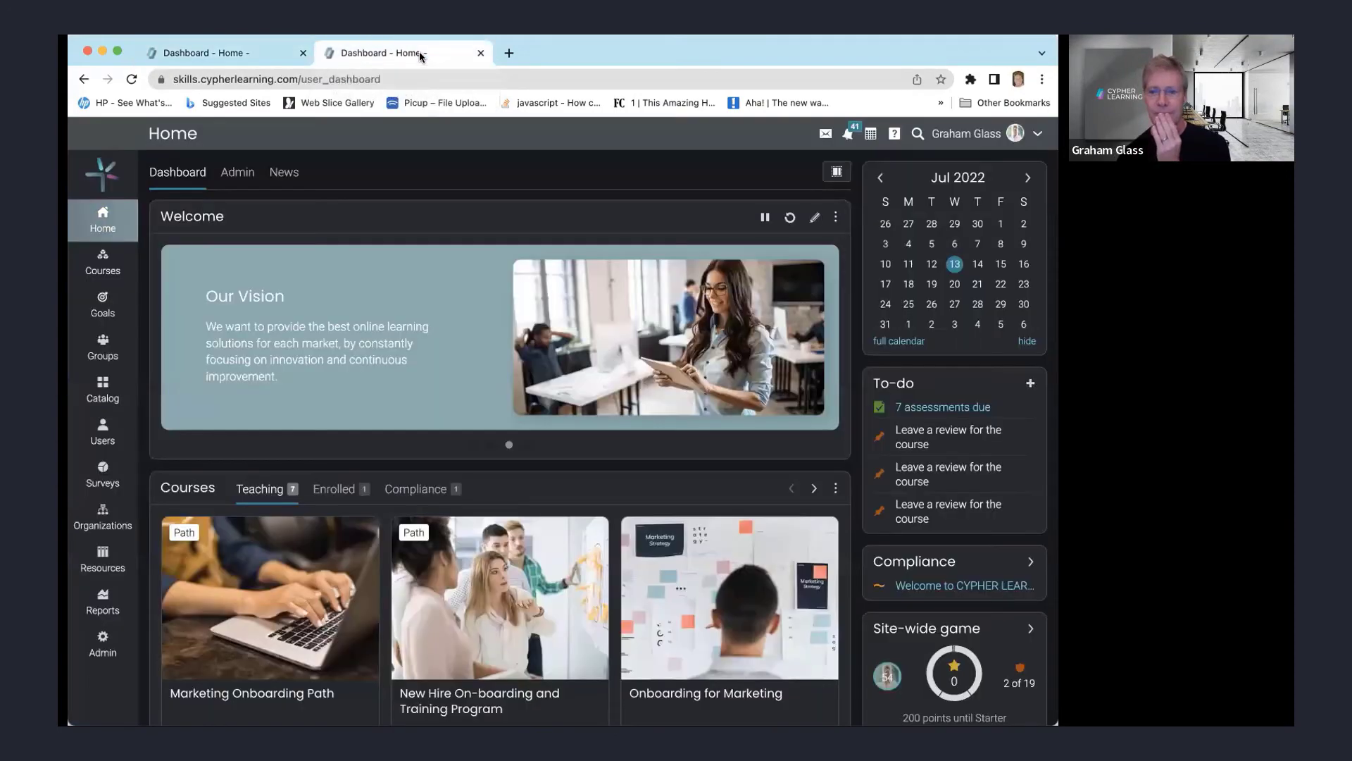
left_click(266, 56)
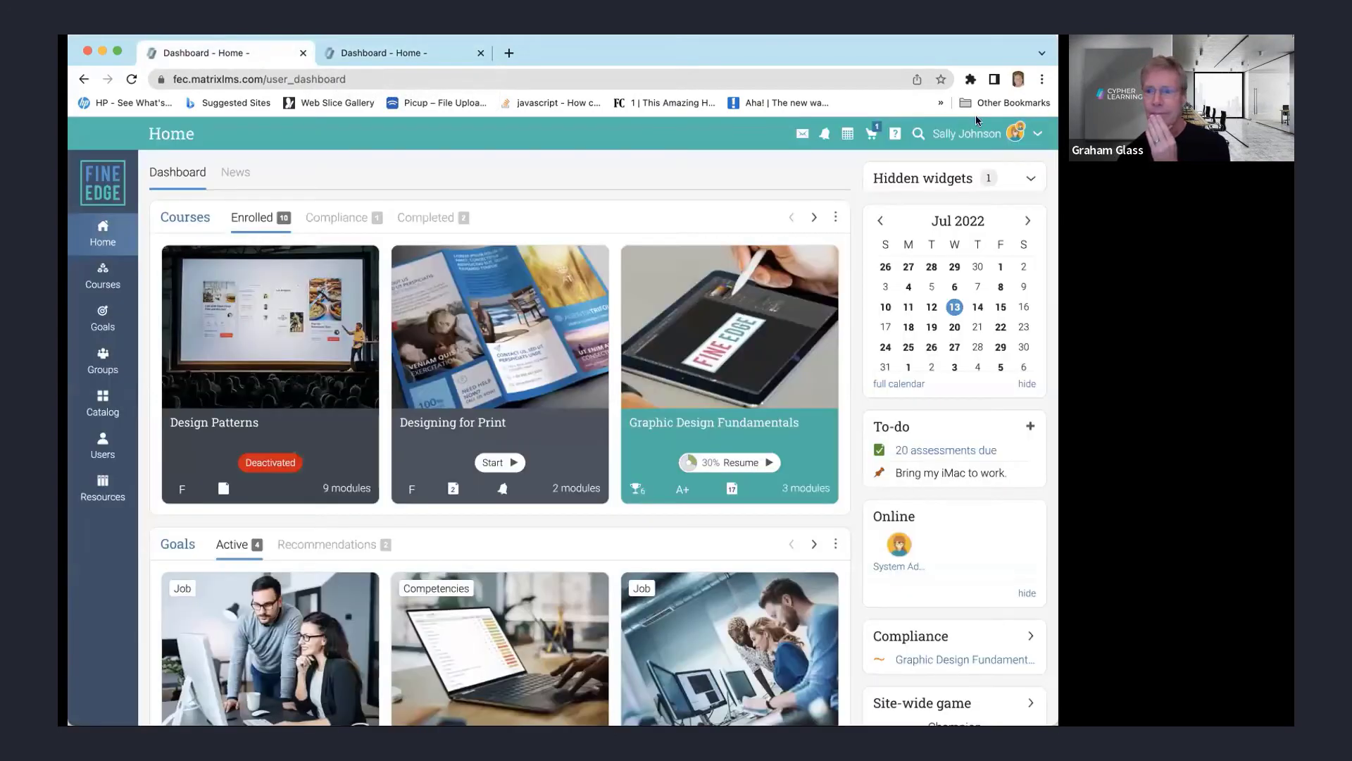
left_click(1038, 133)
left_click(1007, 260)
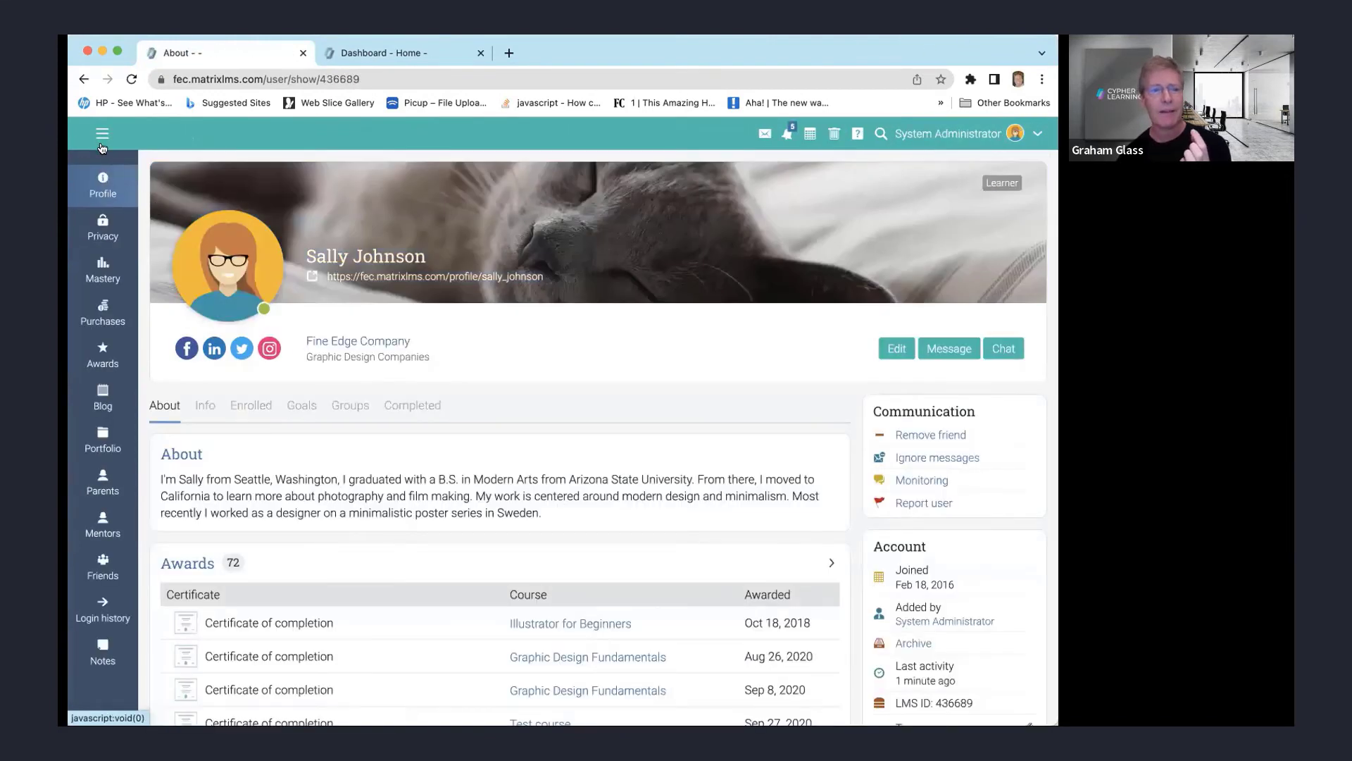
left_click(102, 134)
left_click(260, 183)
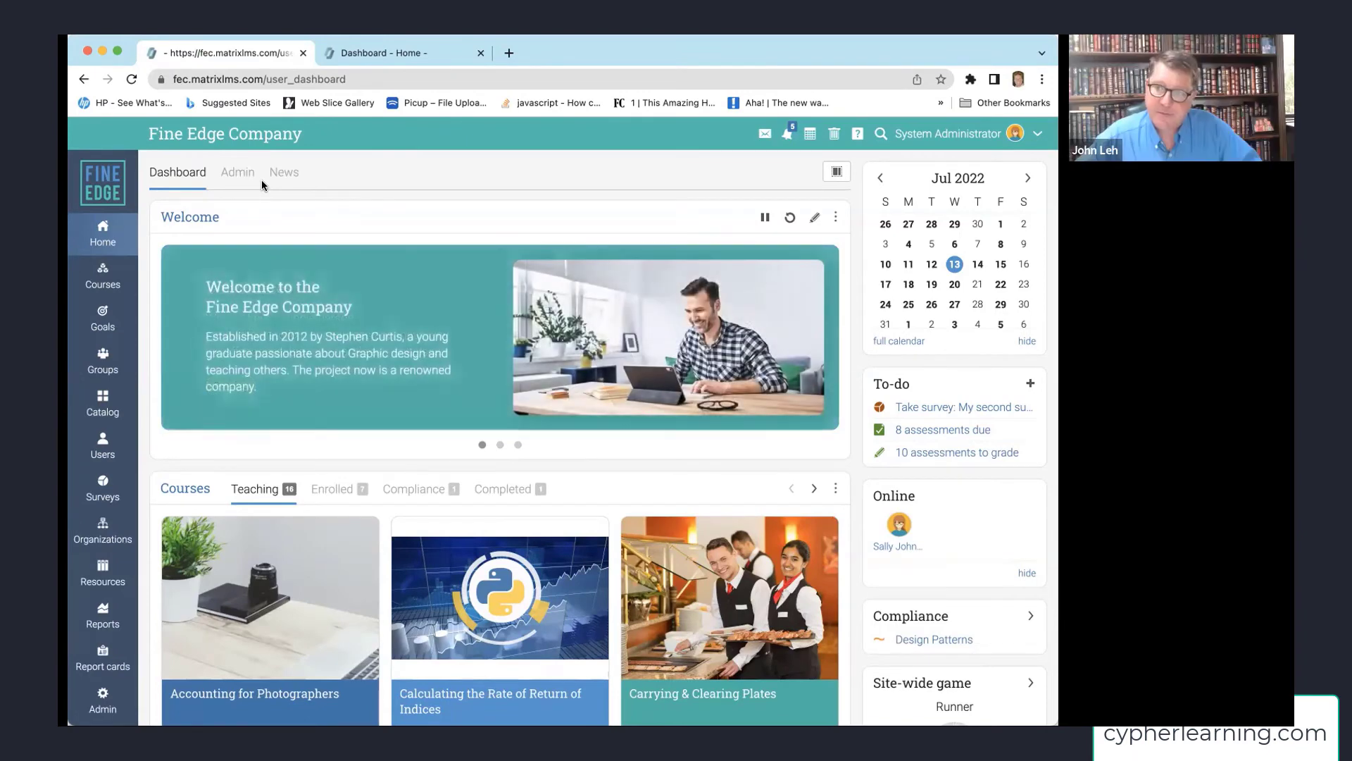
- Examine the administrator's dashboard widgets for courses, goals, mastery, groups, news, awards and upcoming events
scroll(158, 302, "down", 2)
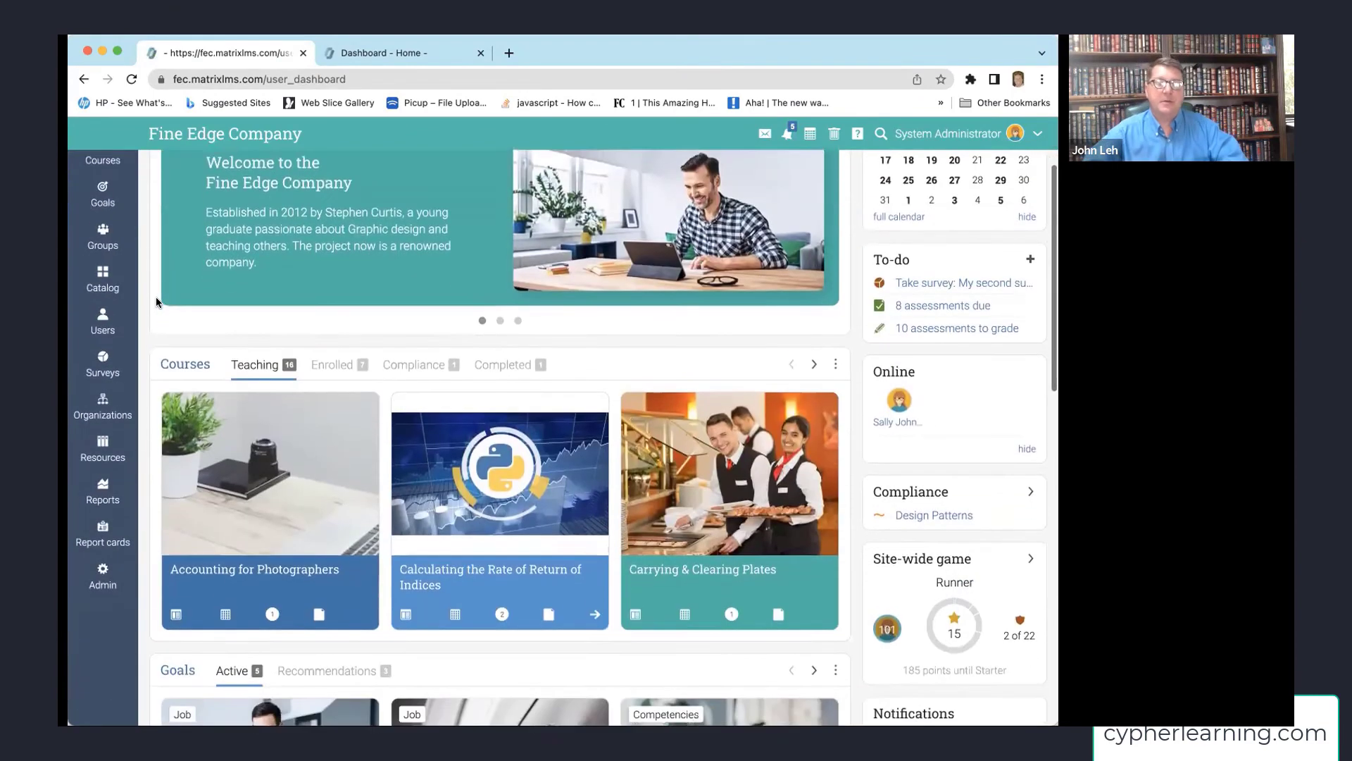
scroll(150, 299, "up", 2)
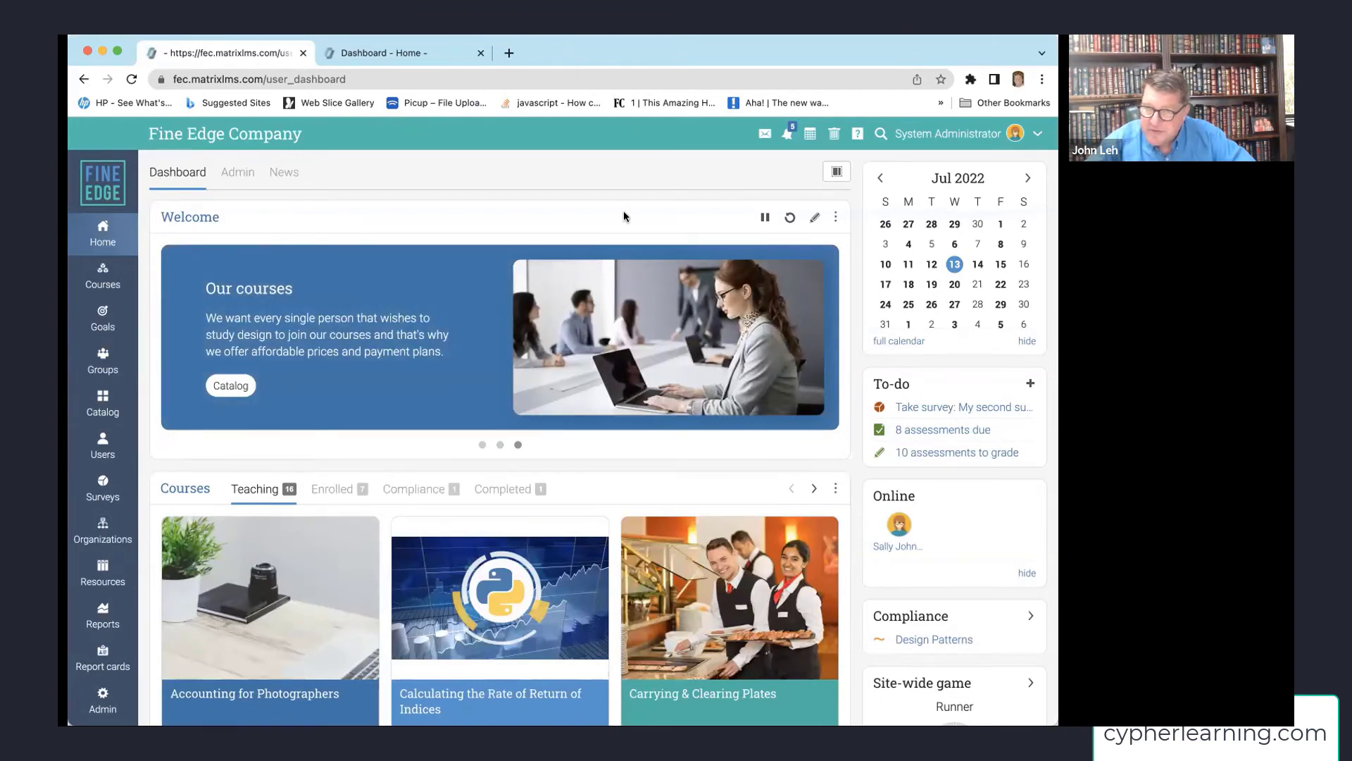
scroll(855, 251, "down", 2)
scroll(855, 257, "down", 7)
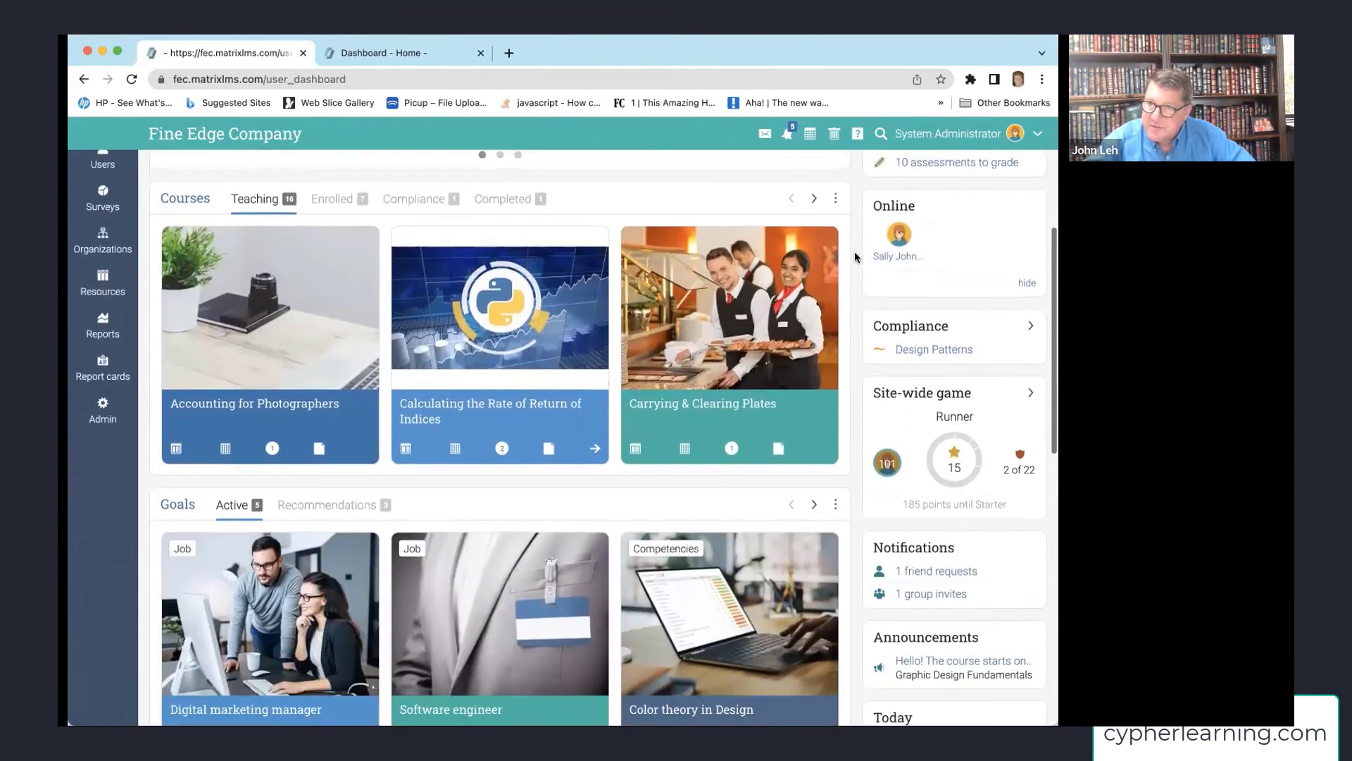
scroll(855, 257, "down", 3)
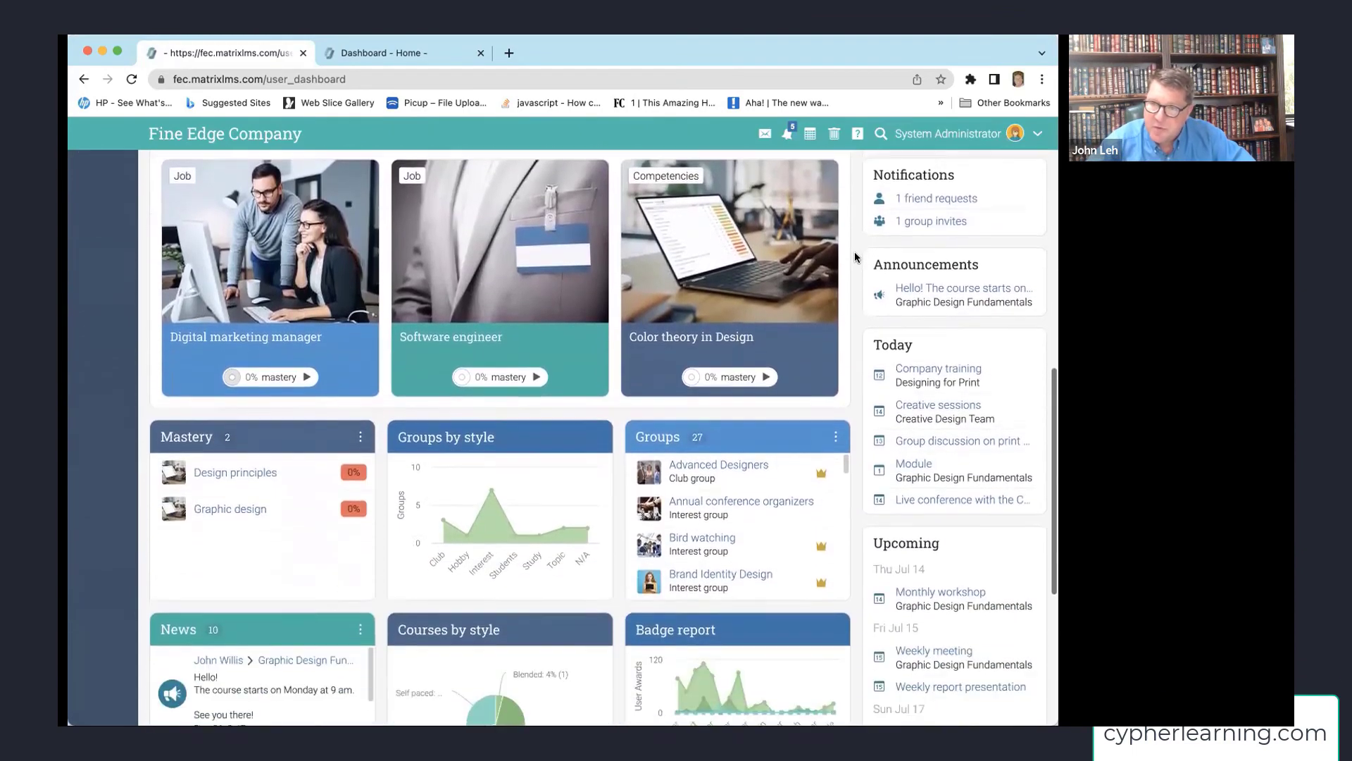
scroll(855, 251, "down", 5)
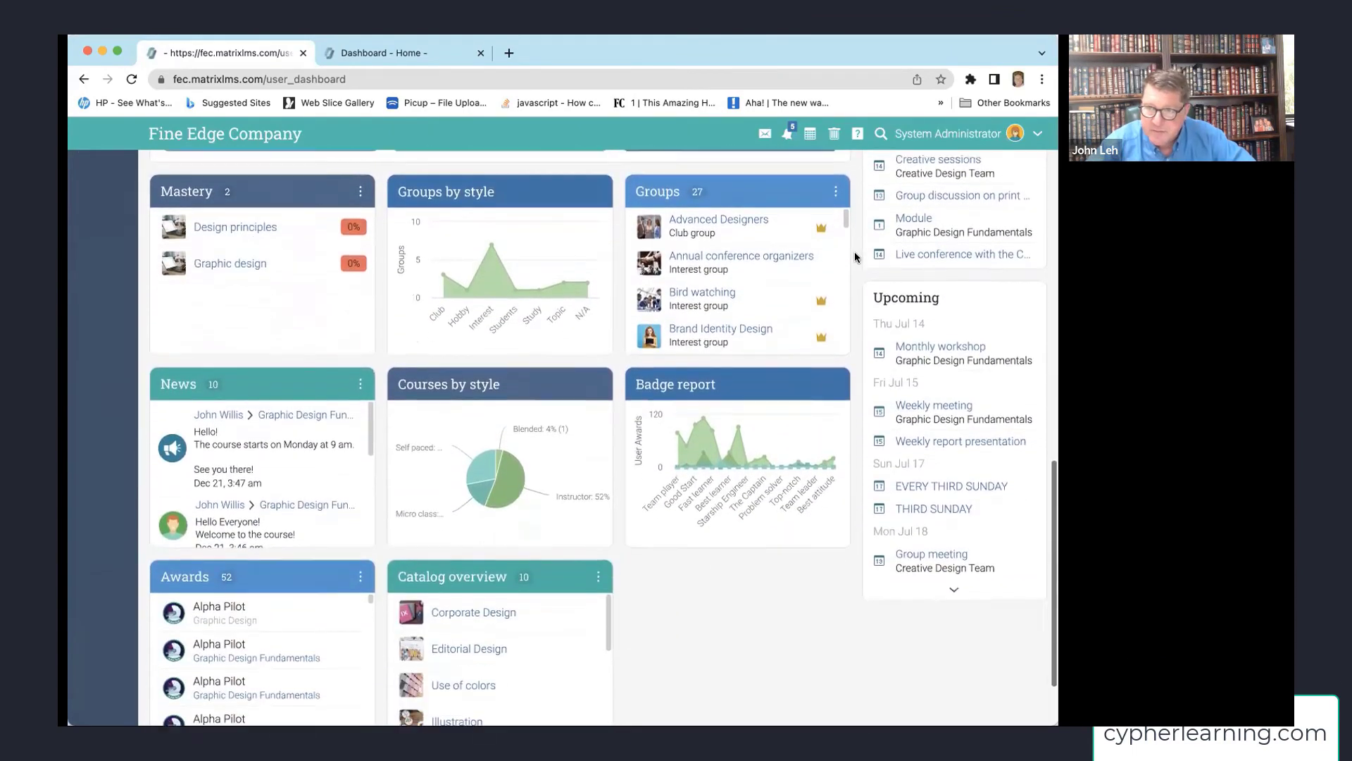
scroll(763, 168, "up", 15)
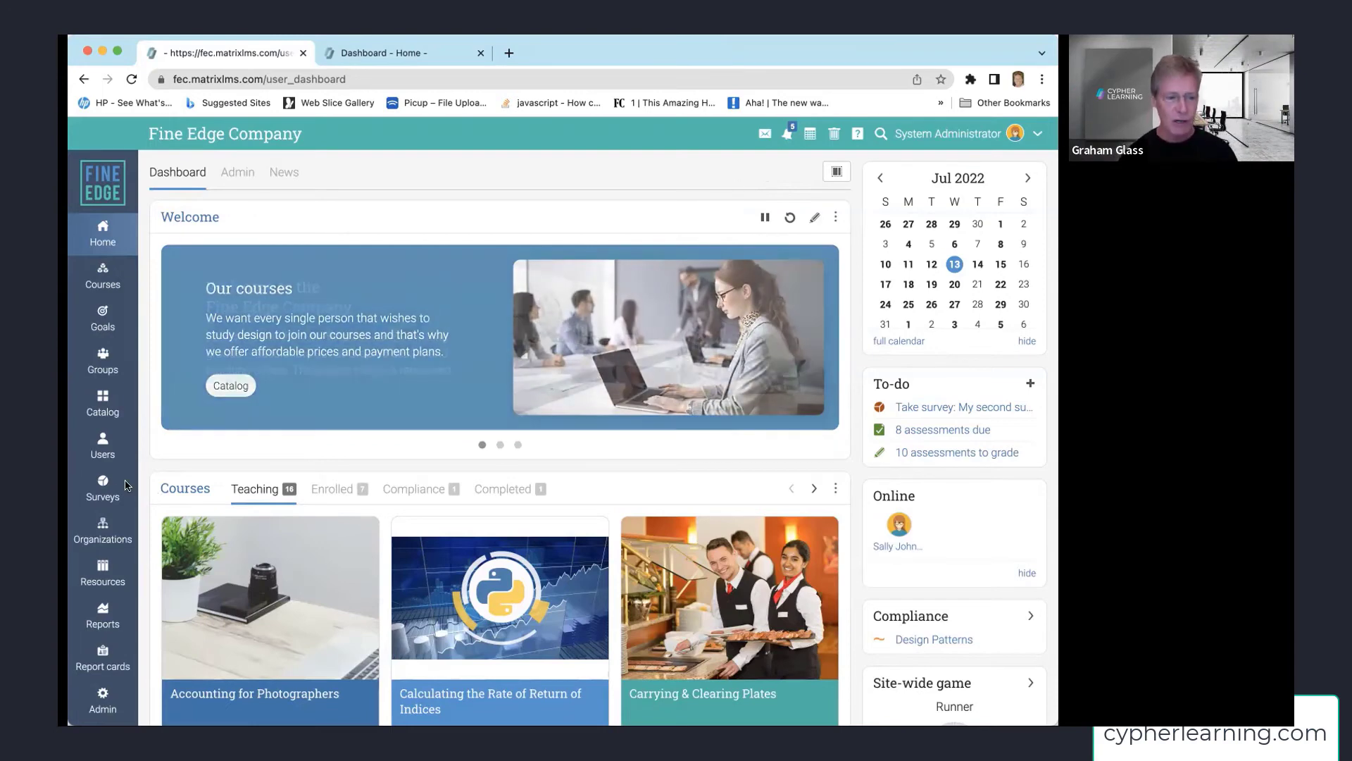
- View the survey catalog and return to the administrator's home dashboard
mouse_move(134, 493)
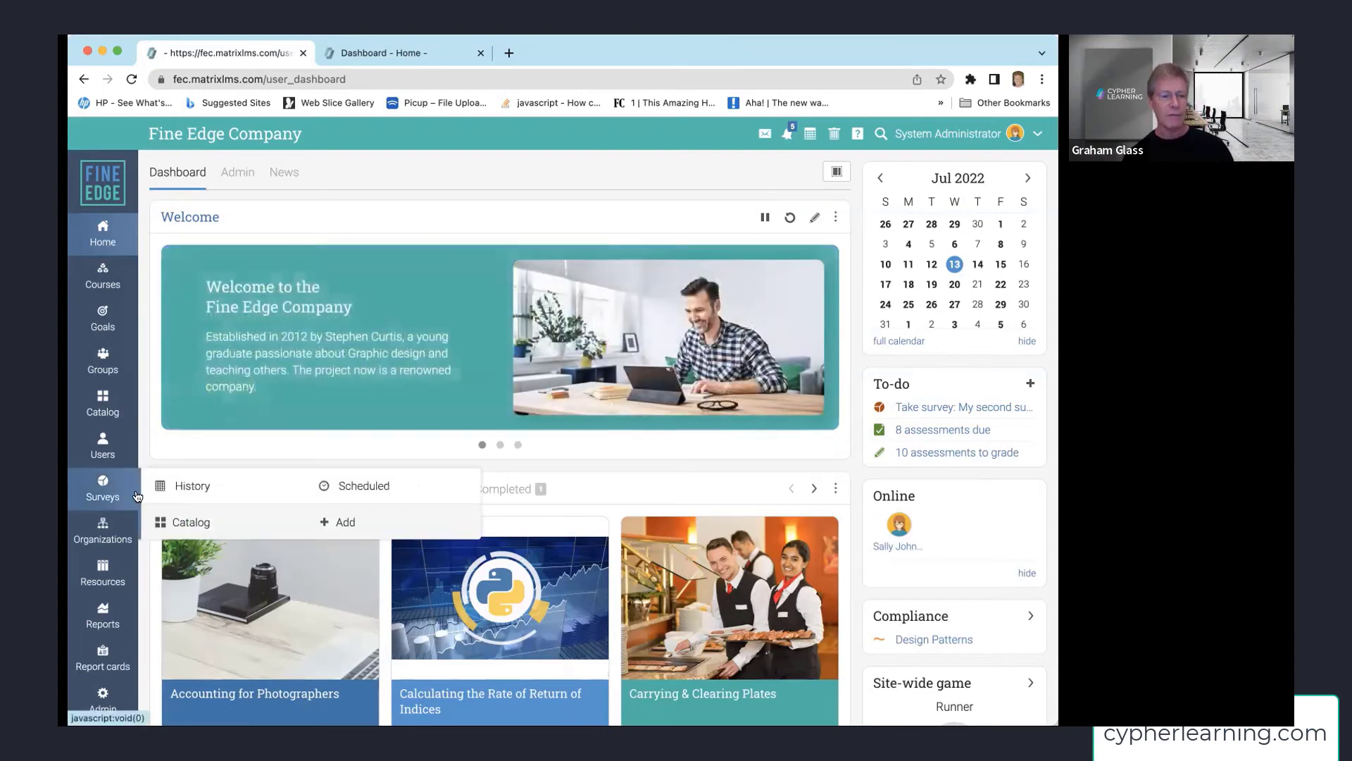
left_click(194, 522)
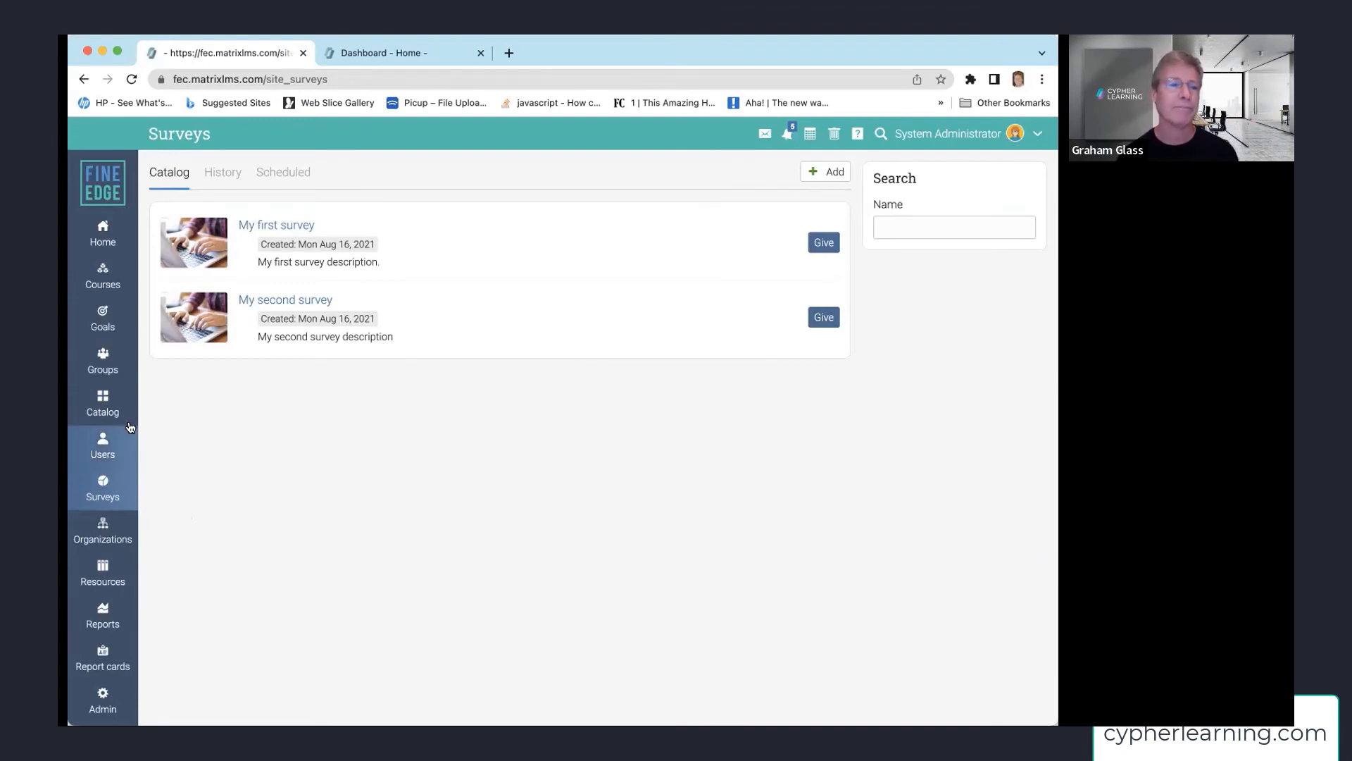
mouse_move(106, 236)
left_click(190, 235)
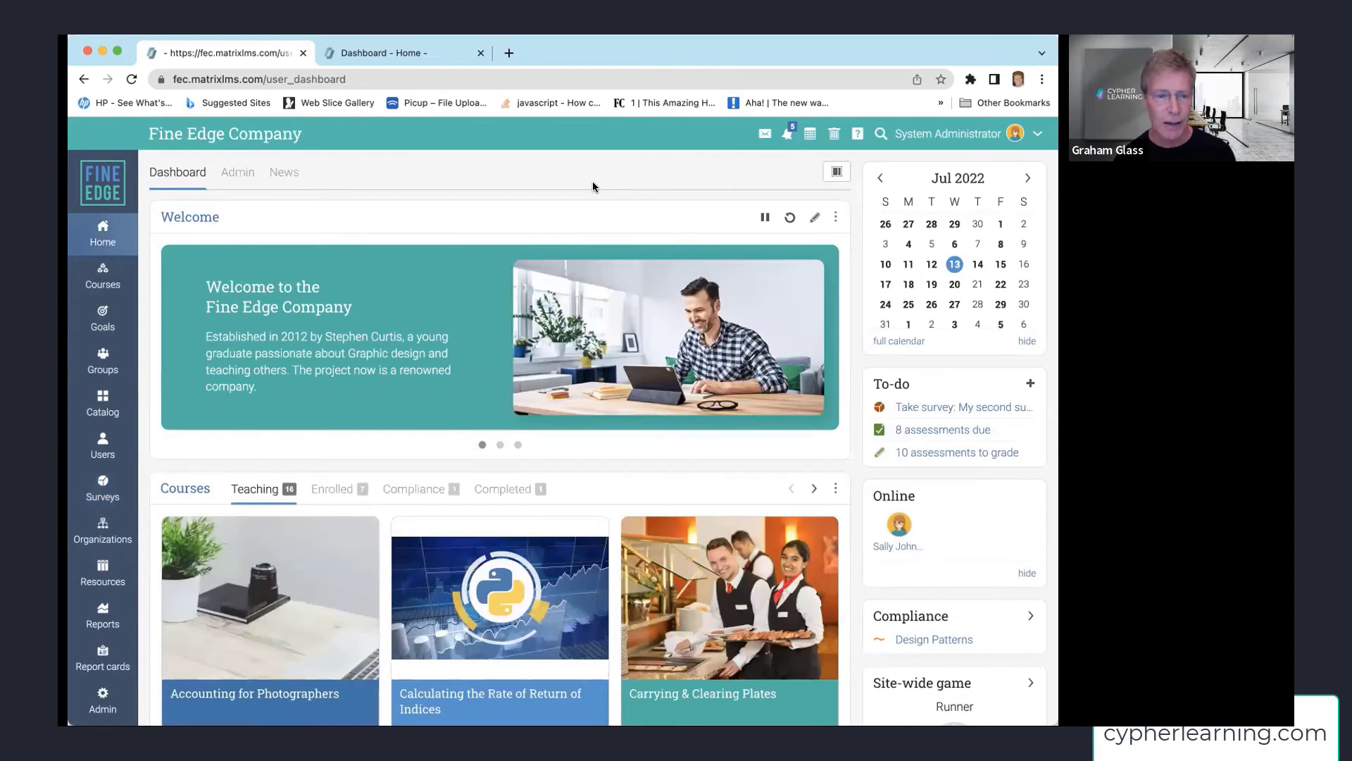
- Find Graphic Design Fundamentals among the taught courses, open it and view its modules
scroll(593, 182, "down", 3)
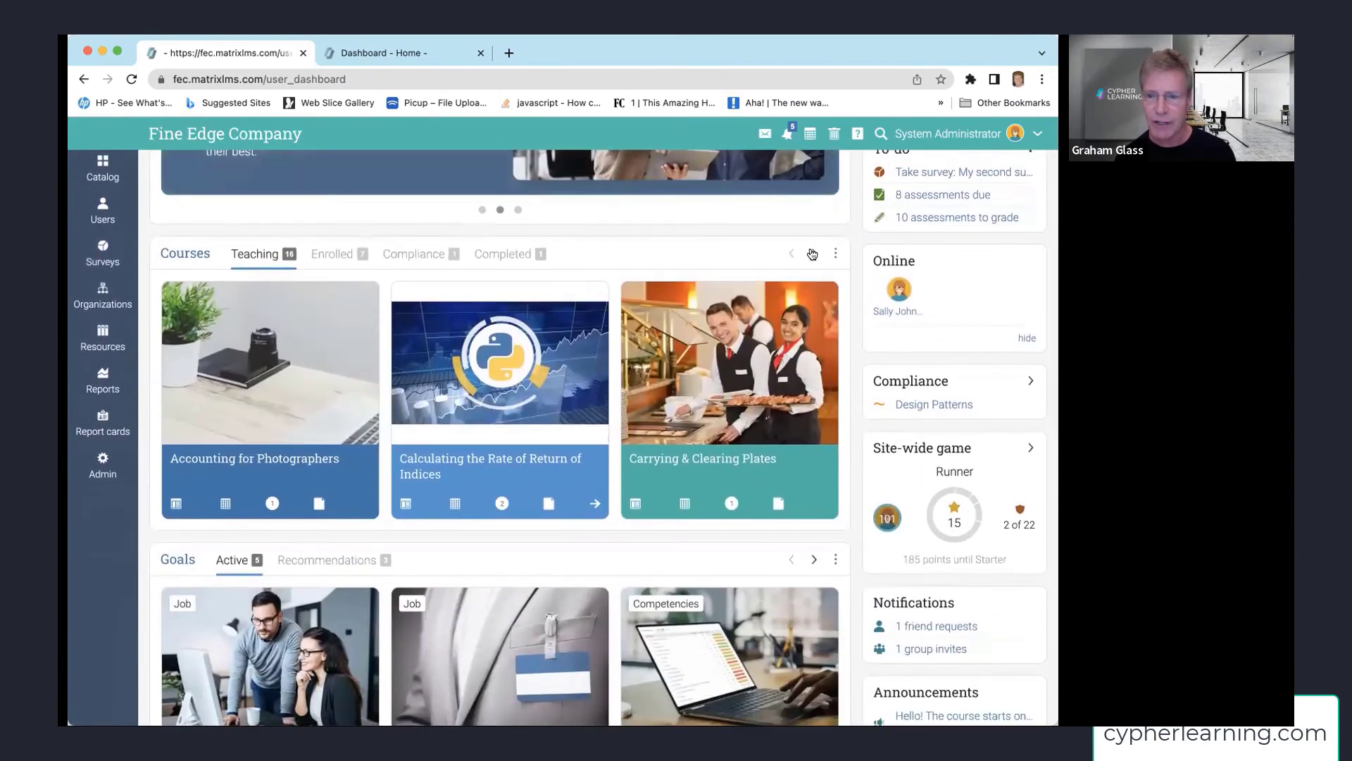
left_click(814, 252)
left_click(814, 253)
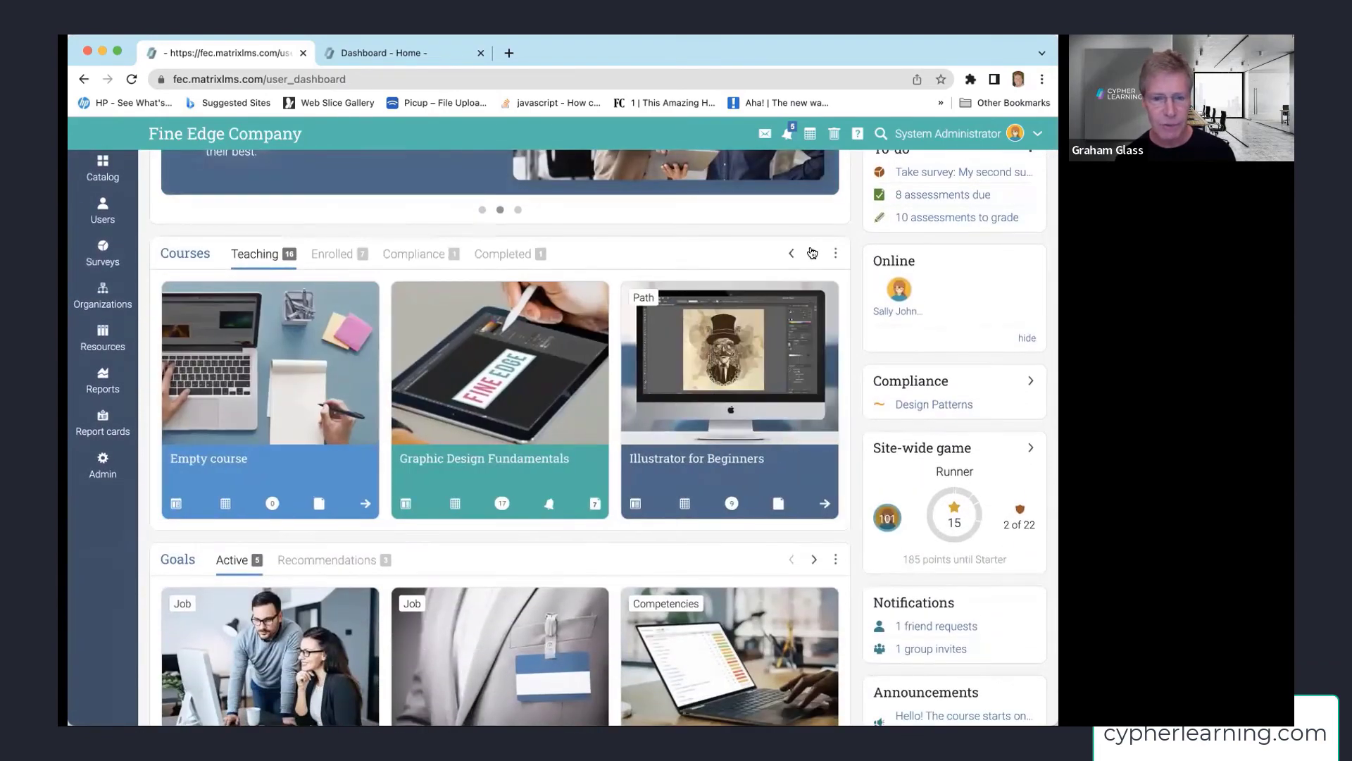
left_click(524, 459)
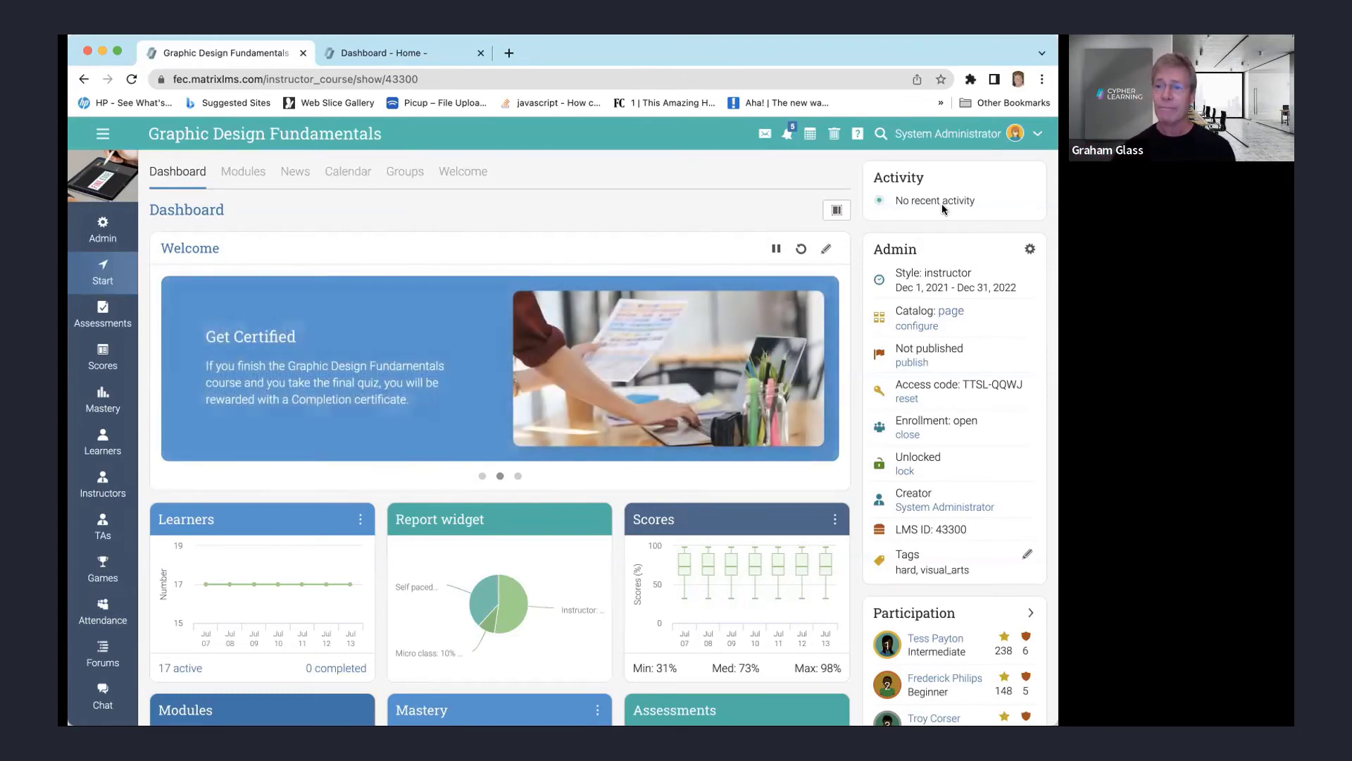
left_click(257, 173)
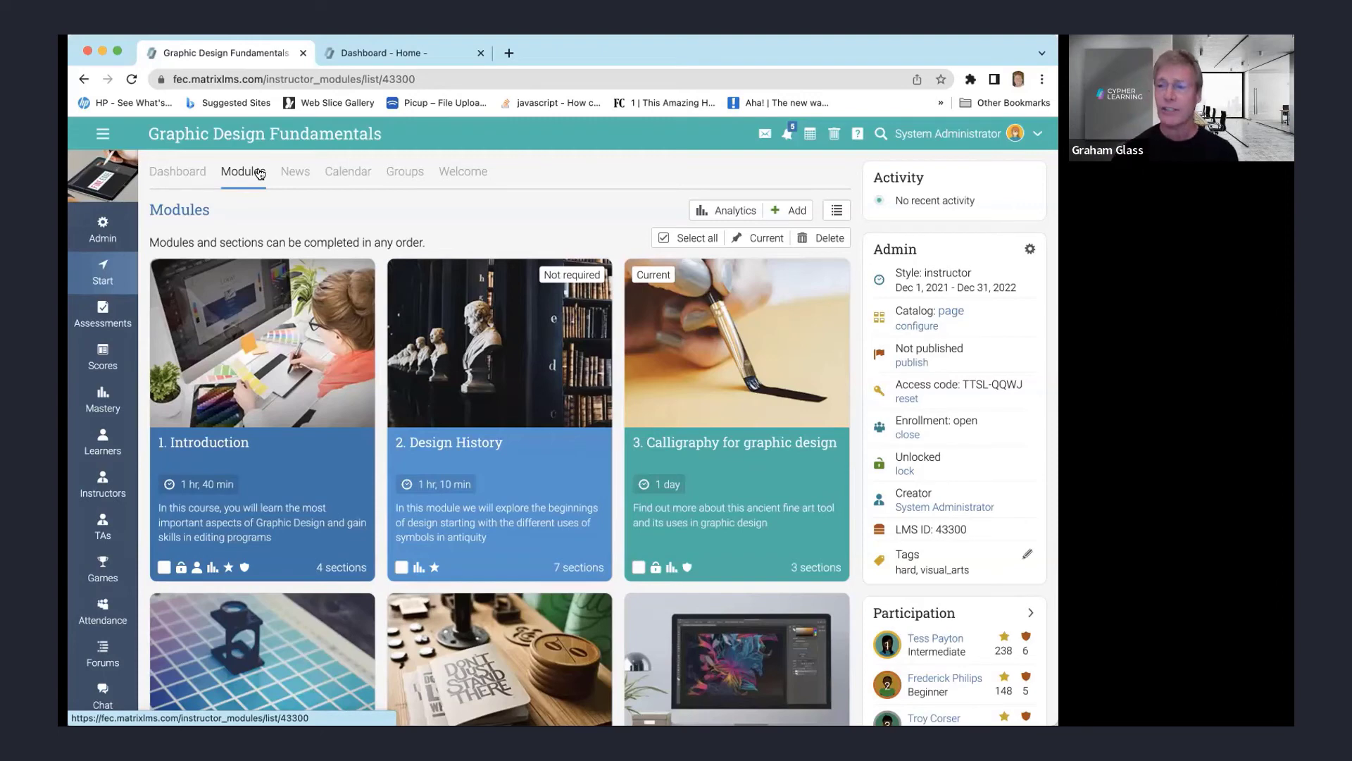
- Leave the Graphic Design Fundamentals course and return to the home dashboard
left_click(103, 135)
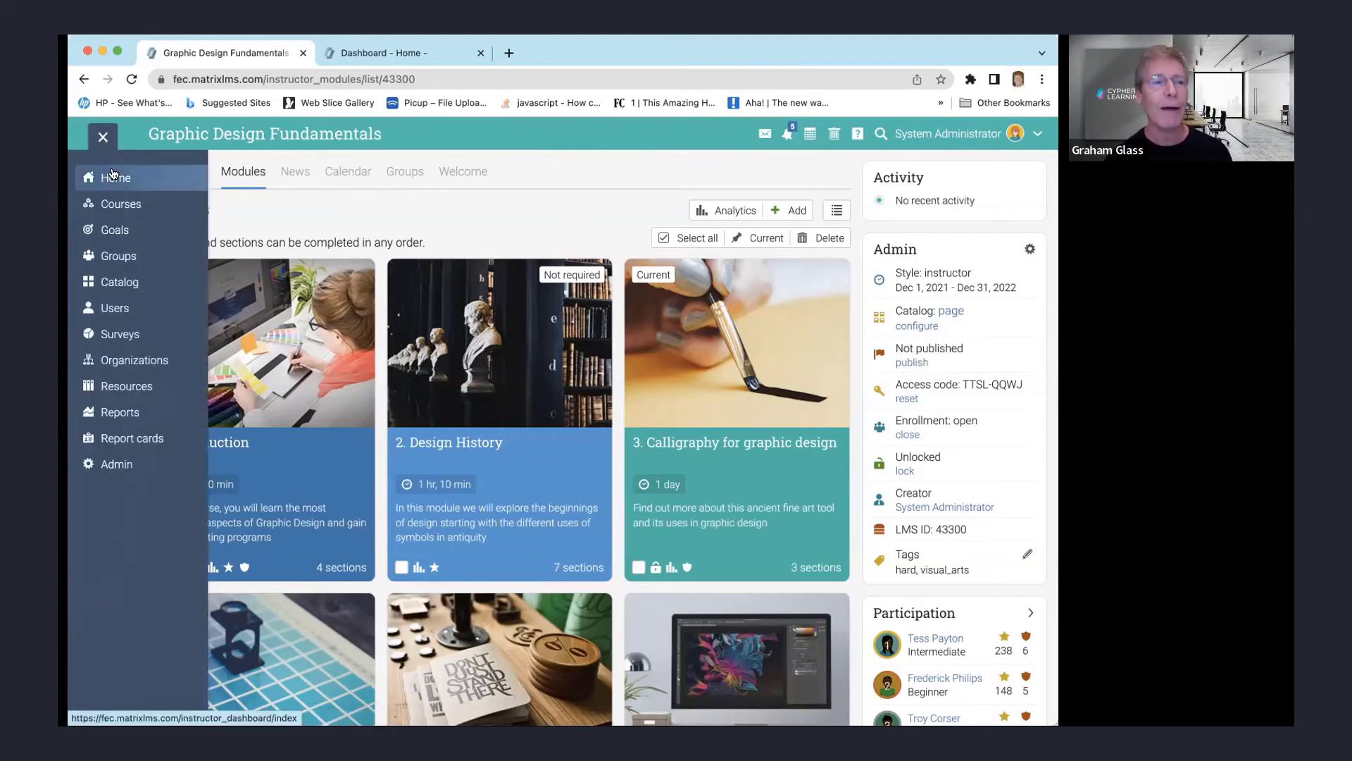
mouse_move(113, 173)
left_click(255, 184)
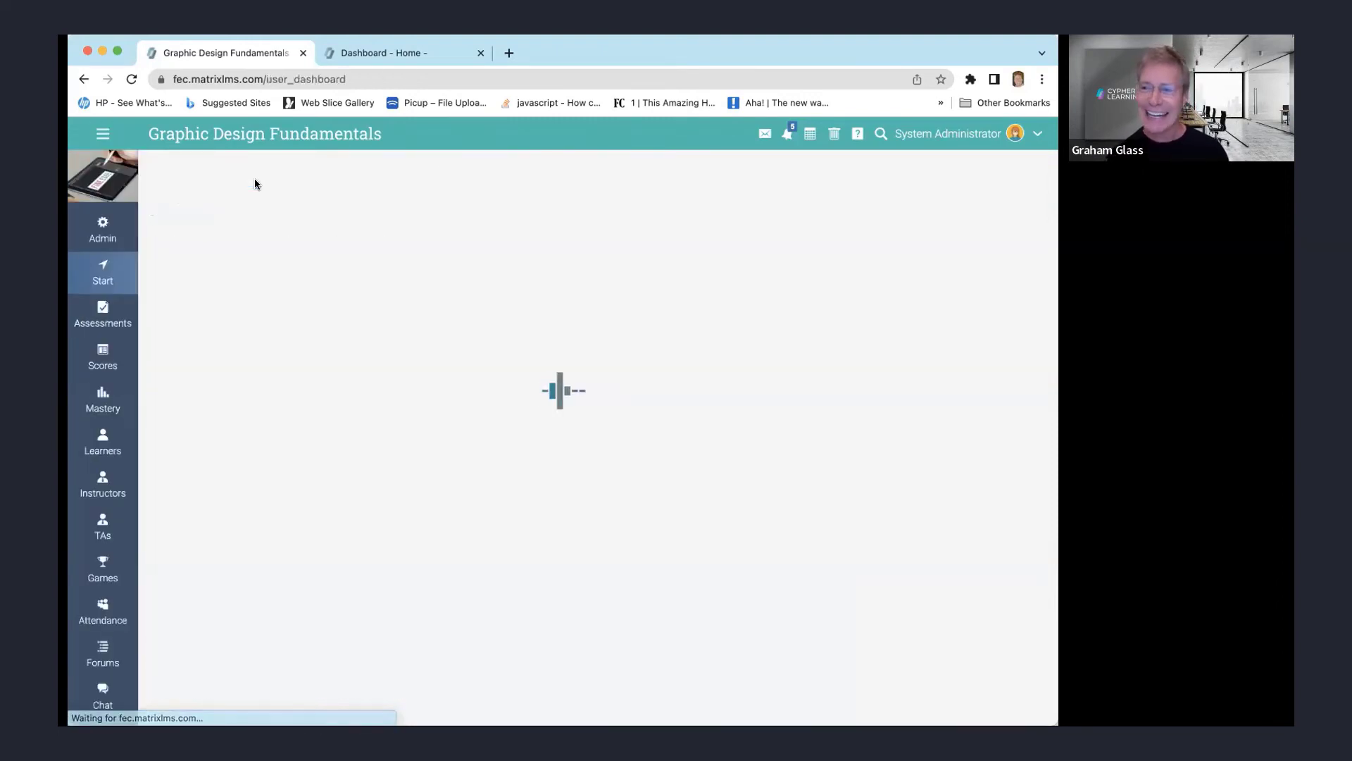